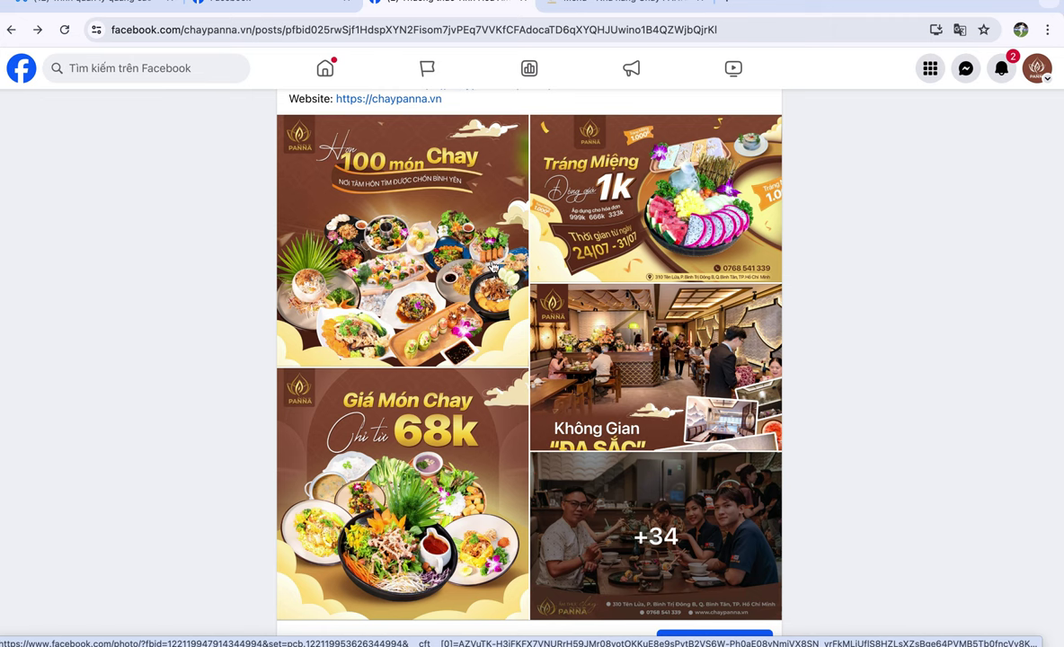
- Look over the Chay PANNA post, view its "Hơn 100 món Chay" photo enlarged, and return to the post text
scroll(359, 323, "up", 6)
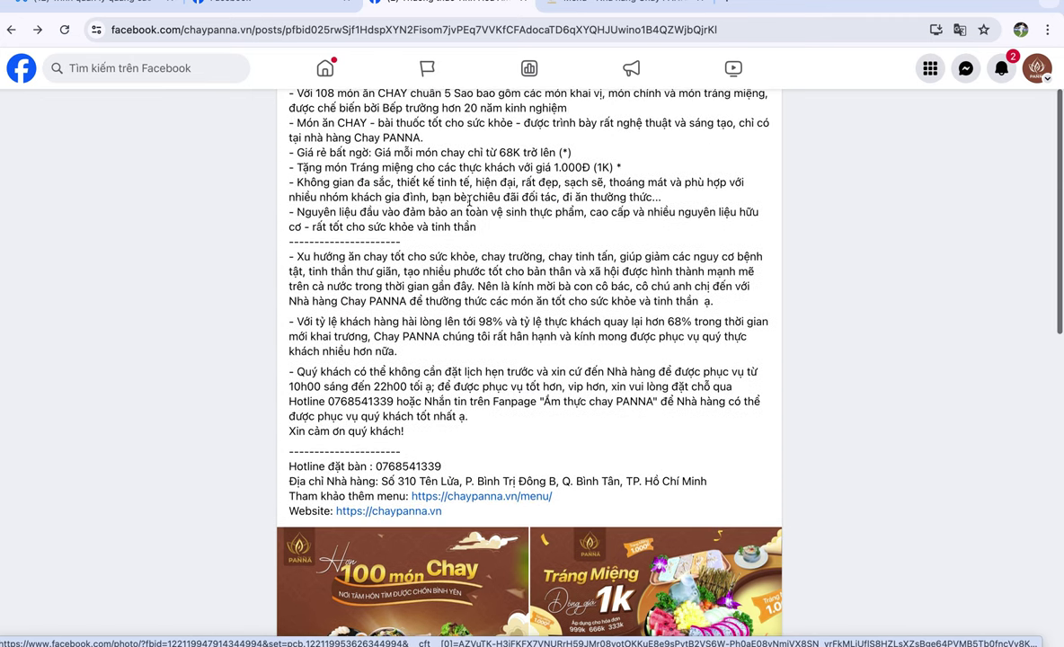
scroll(466, 199, "down", 1)
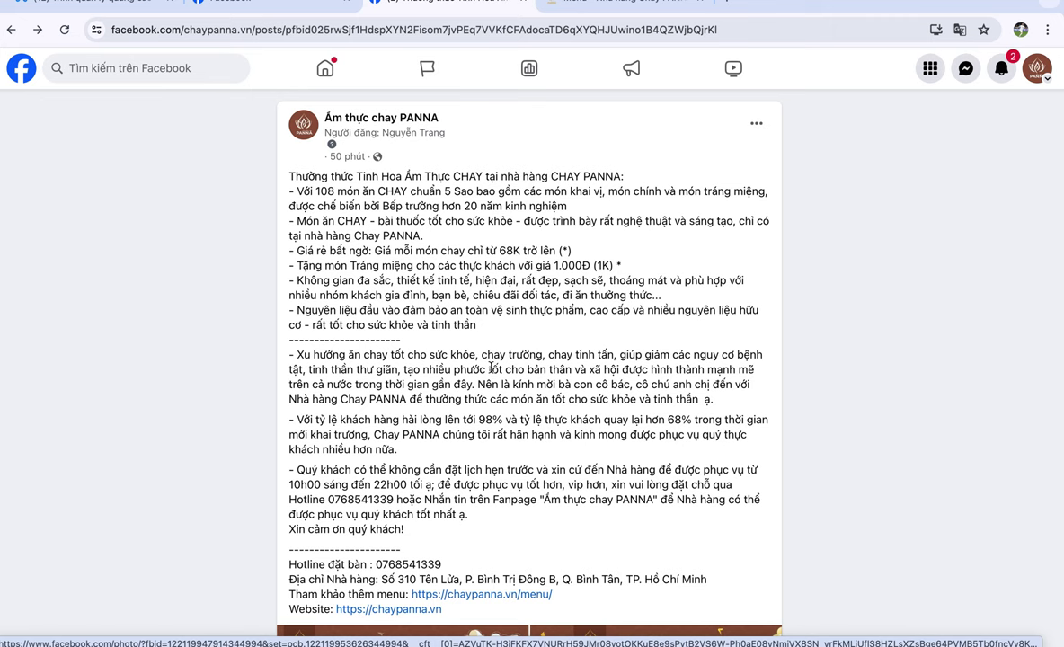
scroll(452, 350, "down", 1)
scroll(450, 350, "down", 6)
left_click(434, 279)
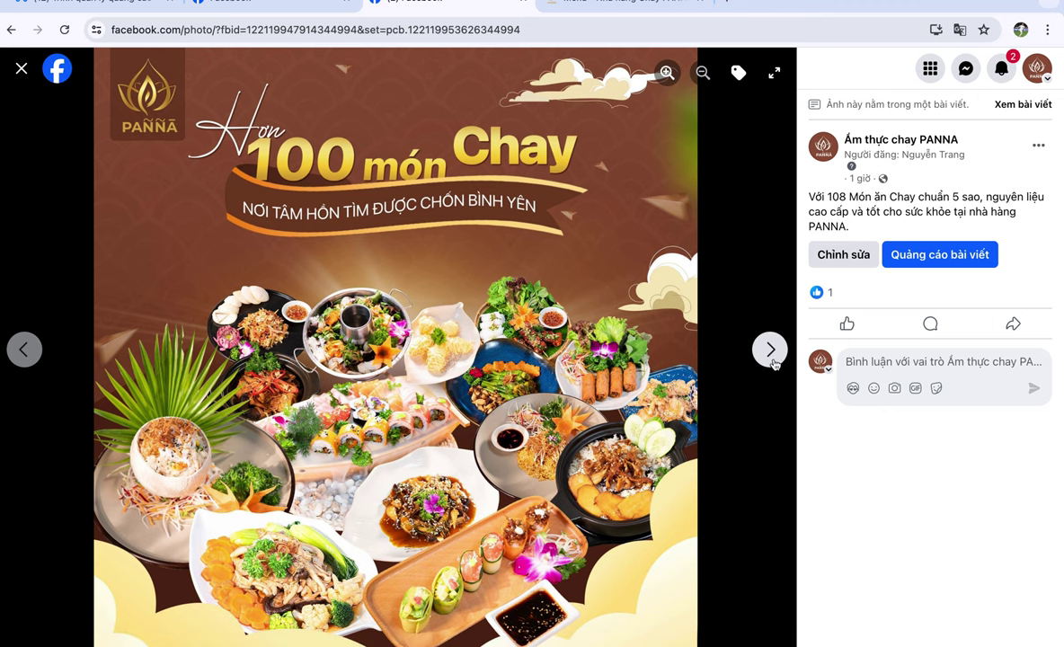
left_click(21, 68)
scroll(405, 296, "up", 6)
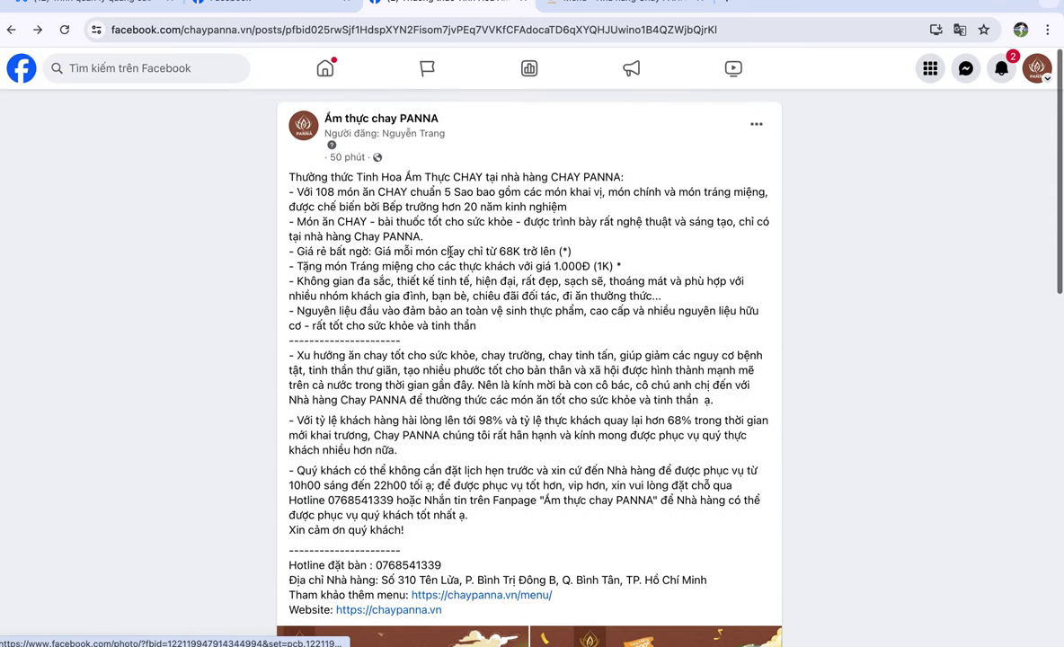
- Highlight the post's opening bullets about the 108 five-star vegetarian dishes and the healthy, artfully presented food while reading them
mouse_move(344, 160)
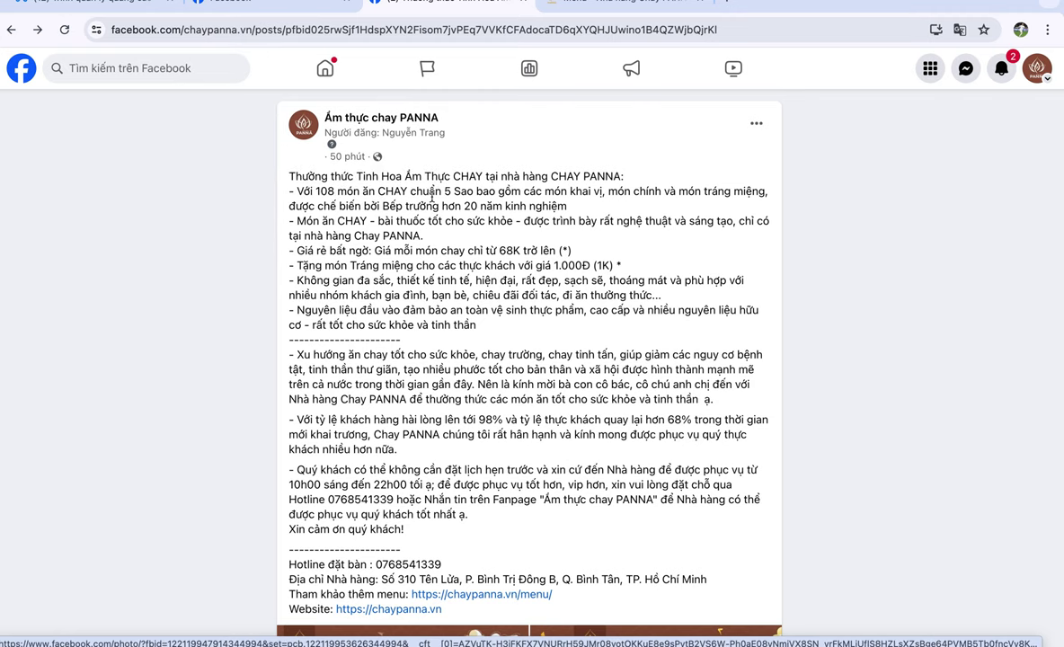
scroll(556, 297, "down", 1)
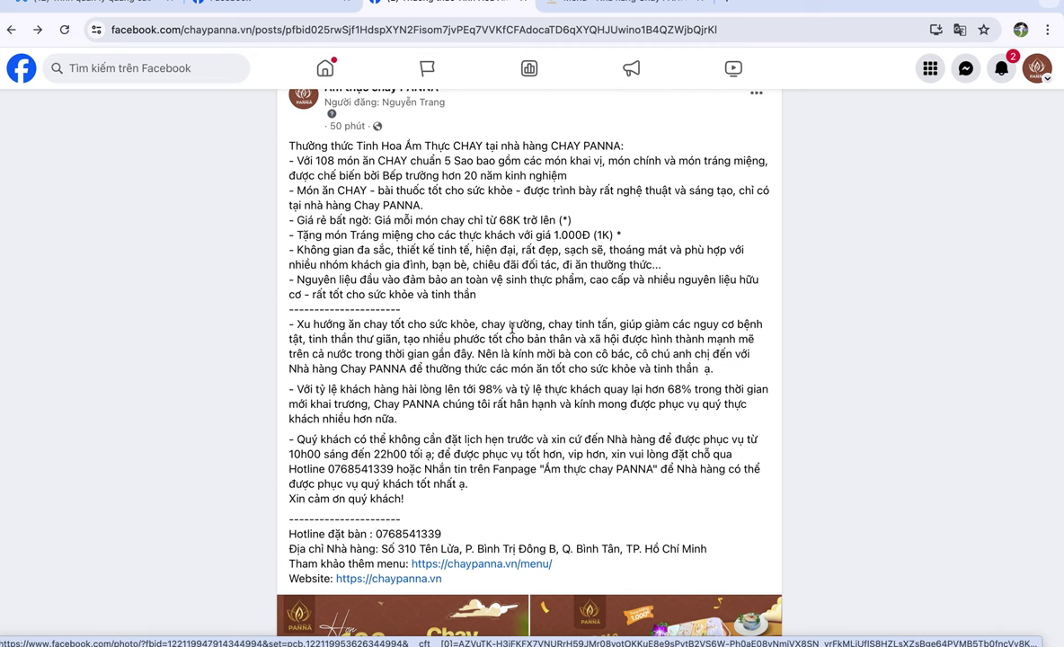
scroll(474, 303, "down", 2)
scroll(454, 287, "up", 1)
scroll(448, 284, "up", 1)
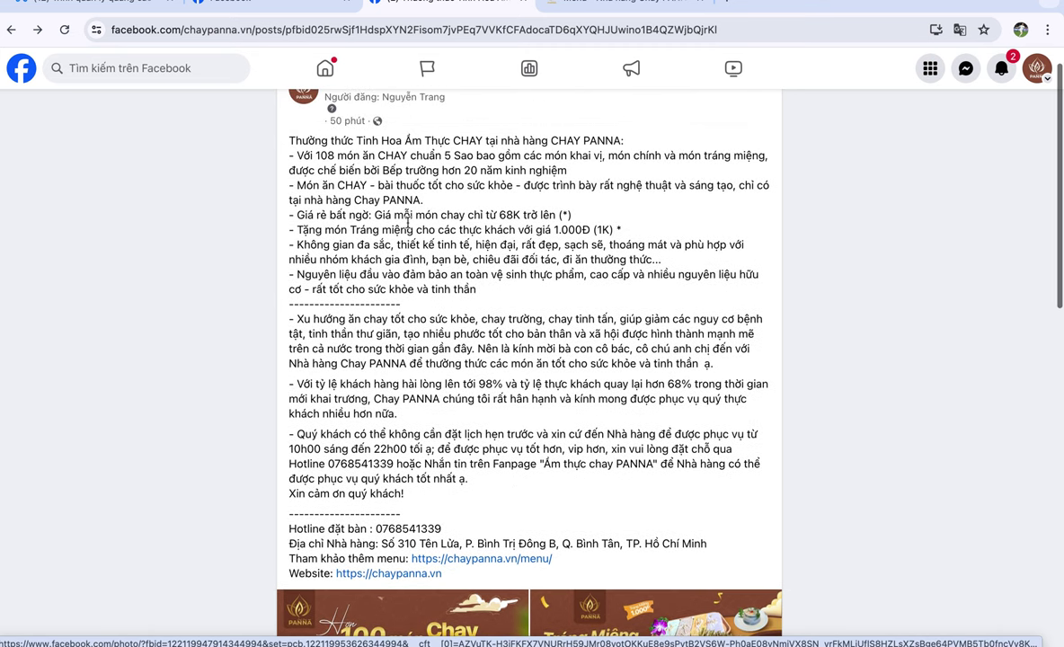
left_click_drag(288, 155, 503, 157)
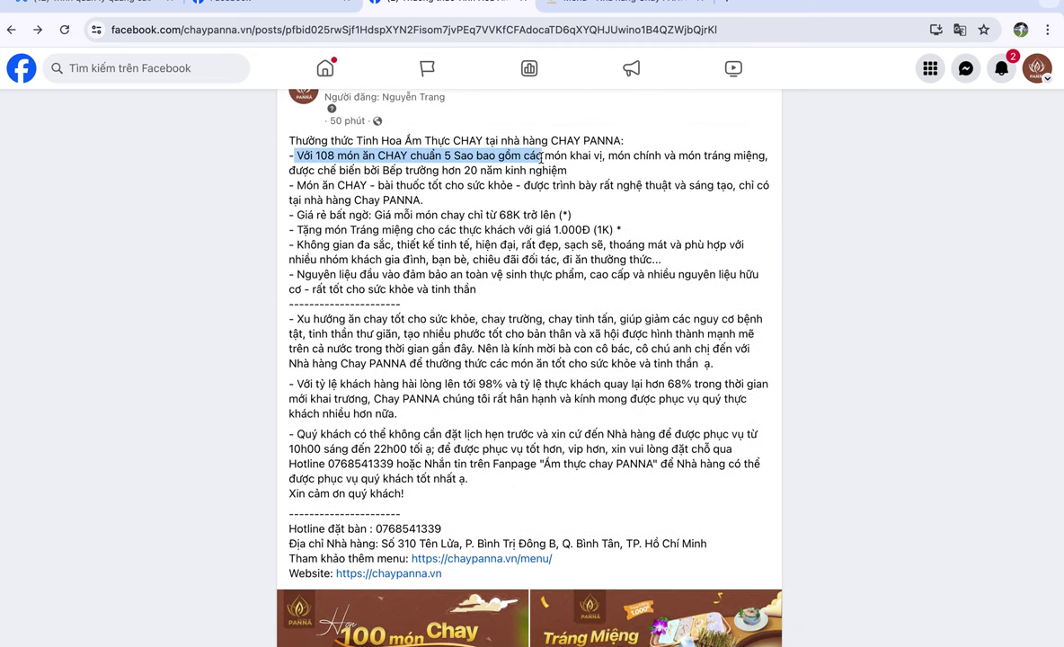
left_click(289, 189)
left_click_drag(289, 189, 440, 195)
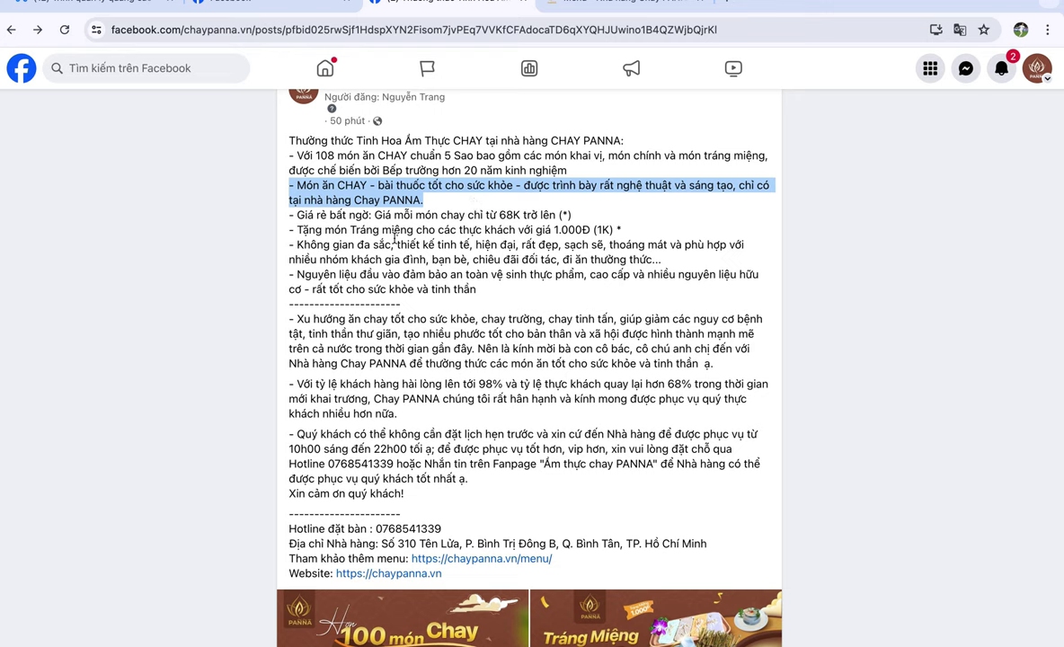
- Highlight the post's bullets on the 1K dessert offer and the restaurant space while reading through the selling points
left_click(292, 218)
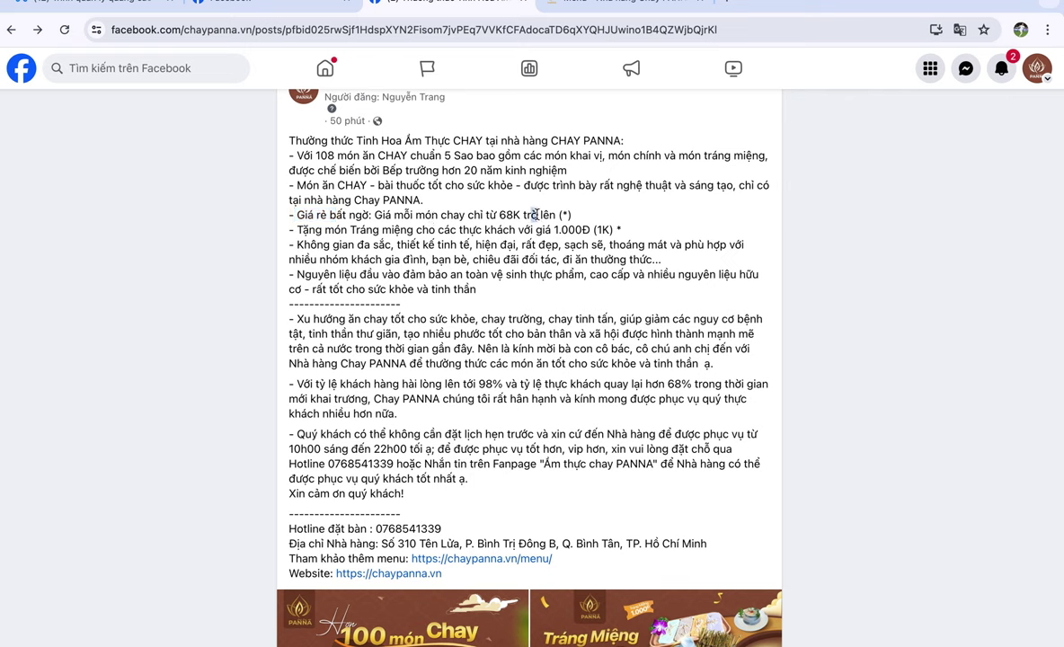
left_click_drag(353, 227, 620, 230)
left_click(381, 230)
left_click_drag(382, 230, 693, 238)
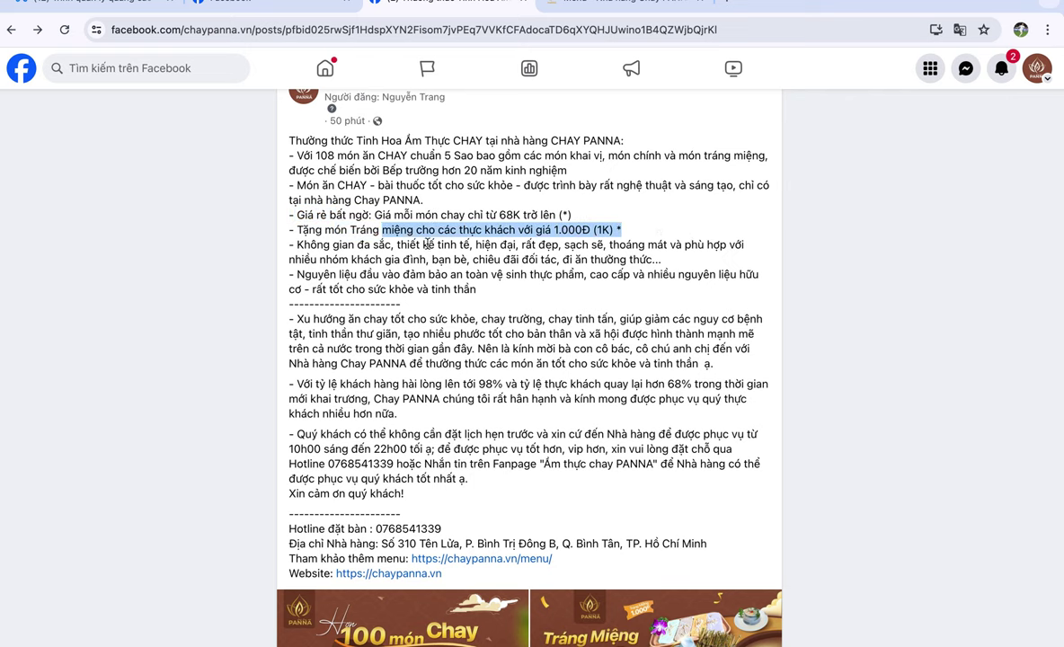
left_click(379, 226)
left_click_drag(407, 244, 616, 268)
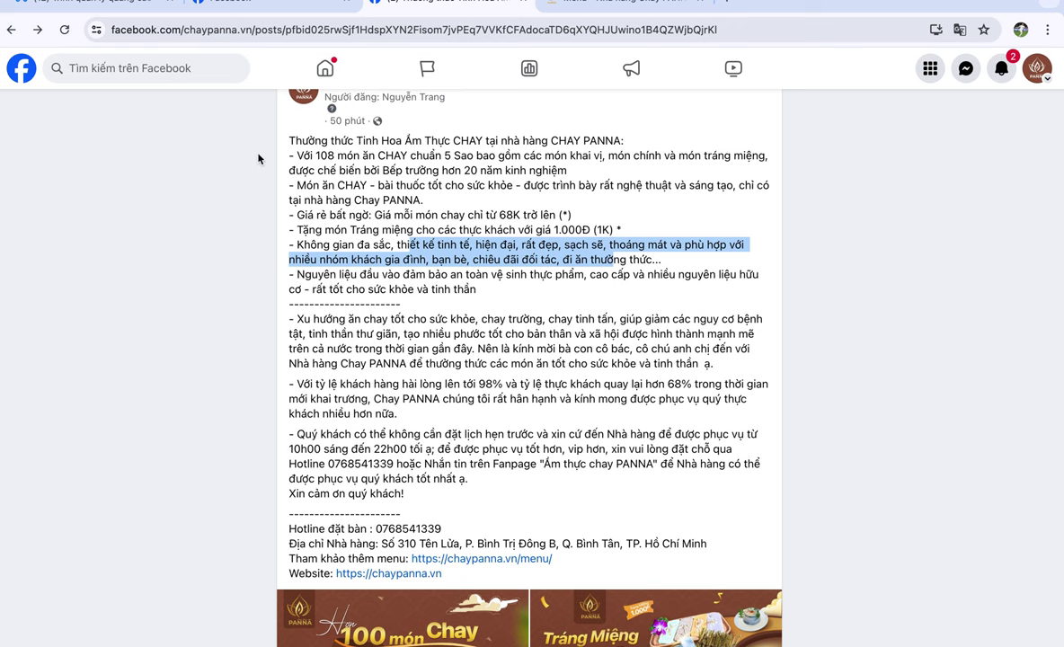
- Highlight the post's whole first section, from the headline through the bullet about ingredients
left_click_drag(269, 134, 573, 238)
scroll(572, 238, "down", 4)
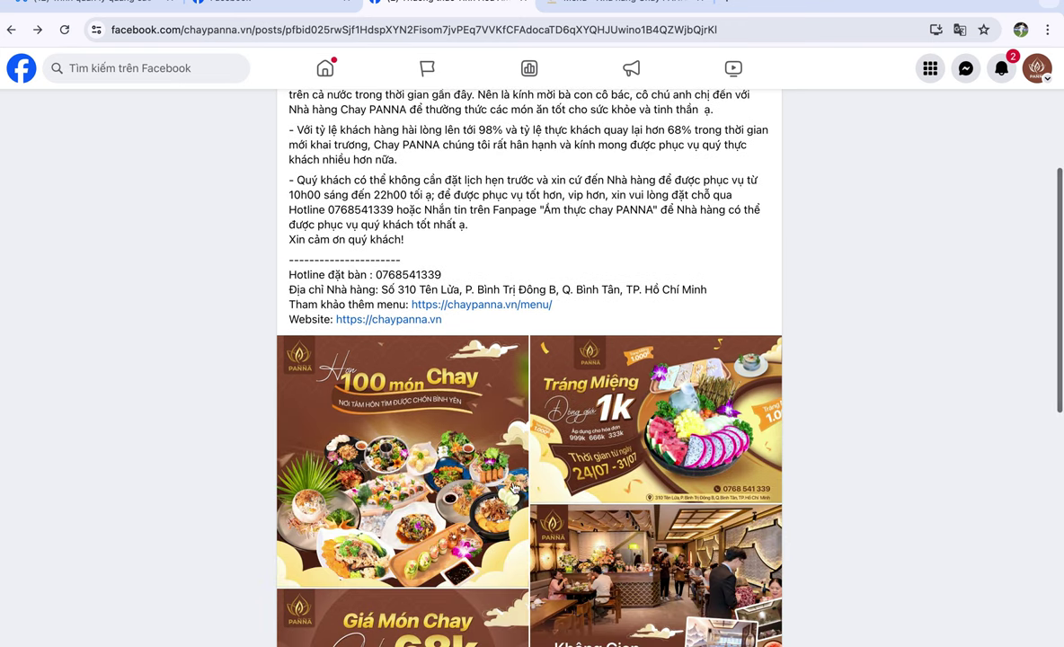
scroll(539, 486, "up", 2)
scroll(554, 501, "up", 1)
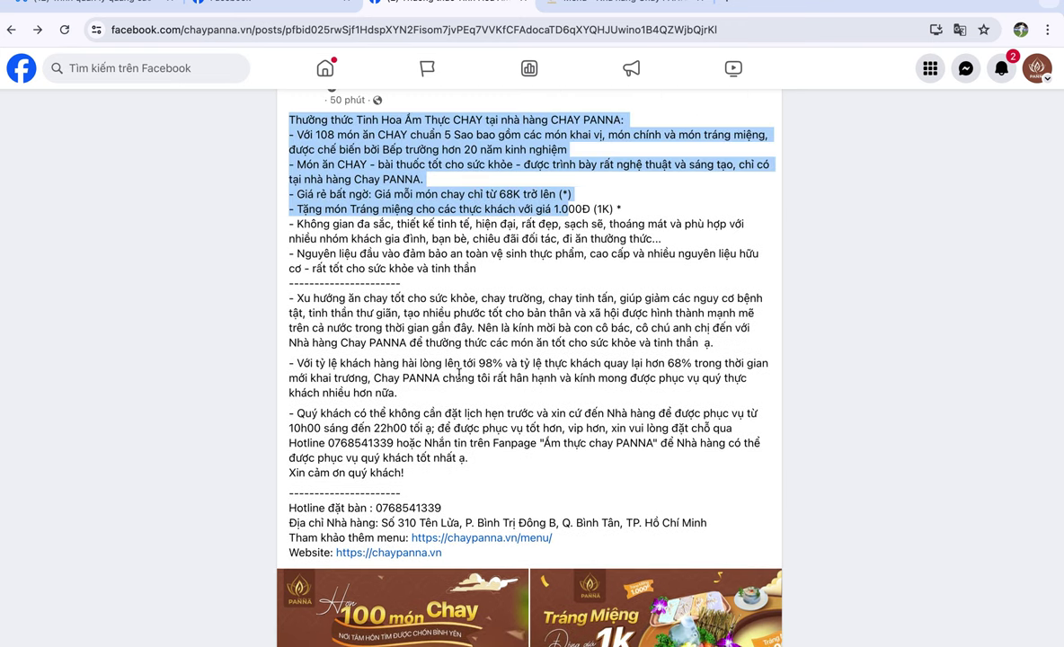
scroll(459, 371, "up", 1)
left_click_drag(476, 306, 257, 154)
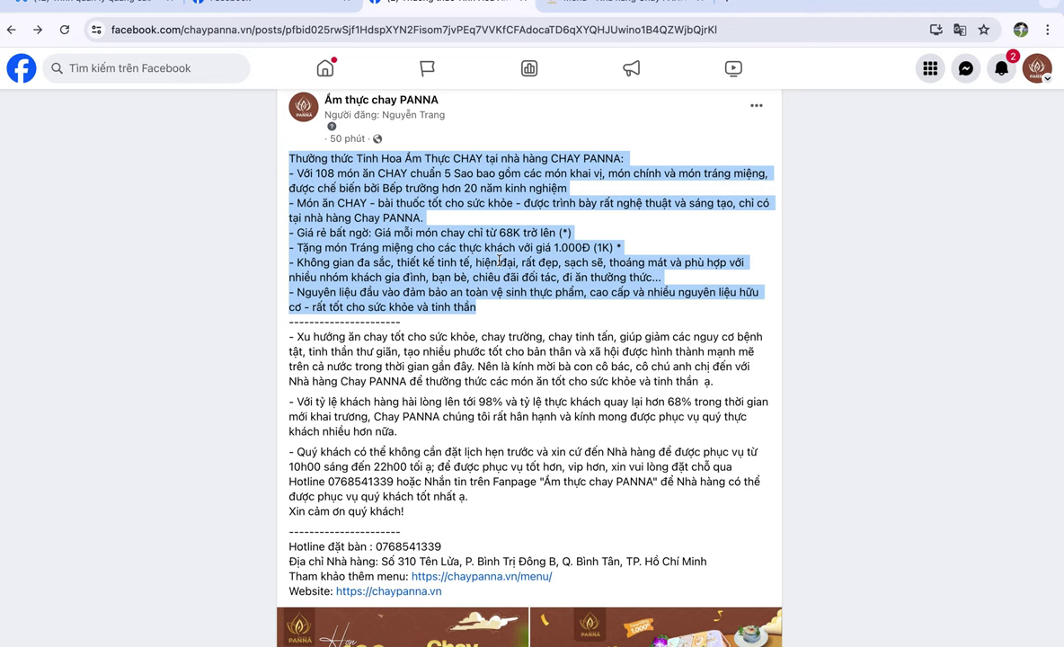
- Highlight the post's second-section paragraphs on the vegetarian eating trend and the customer satisfaction rate
scroll(499, 260, "down", 1)
left_click_drag(288, 275, 508, 358)
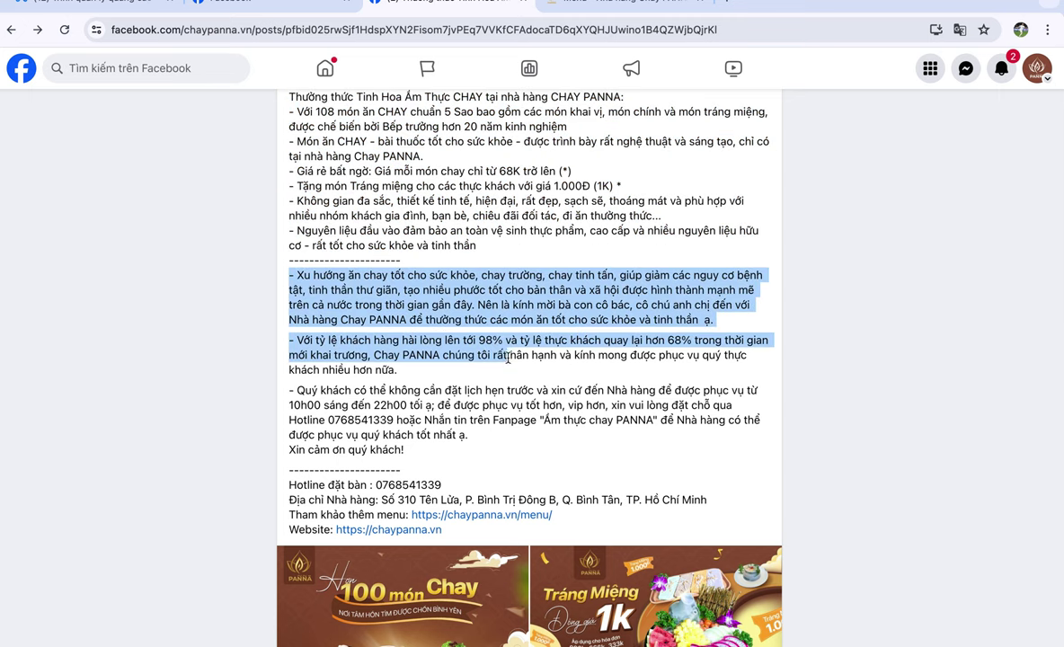
left_click(386, 259)
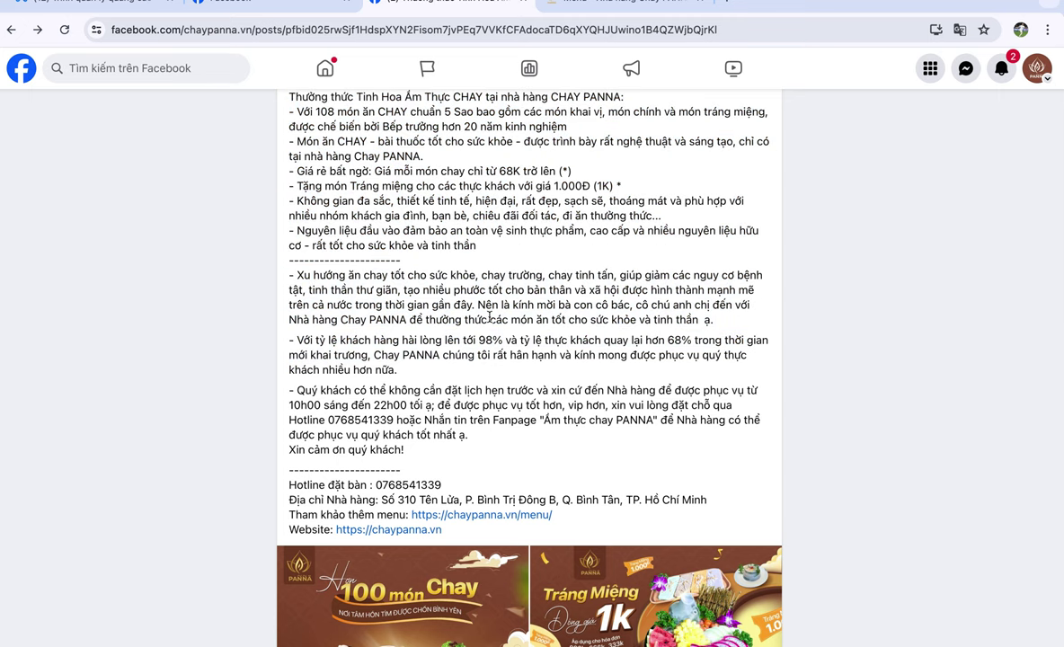
scroll(488, 316, "down", 1)
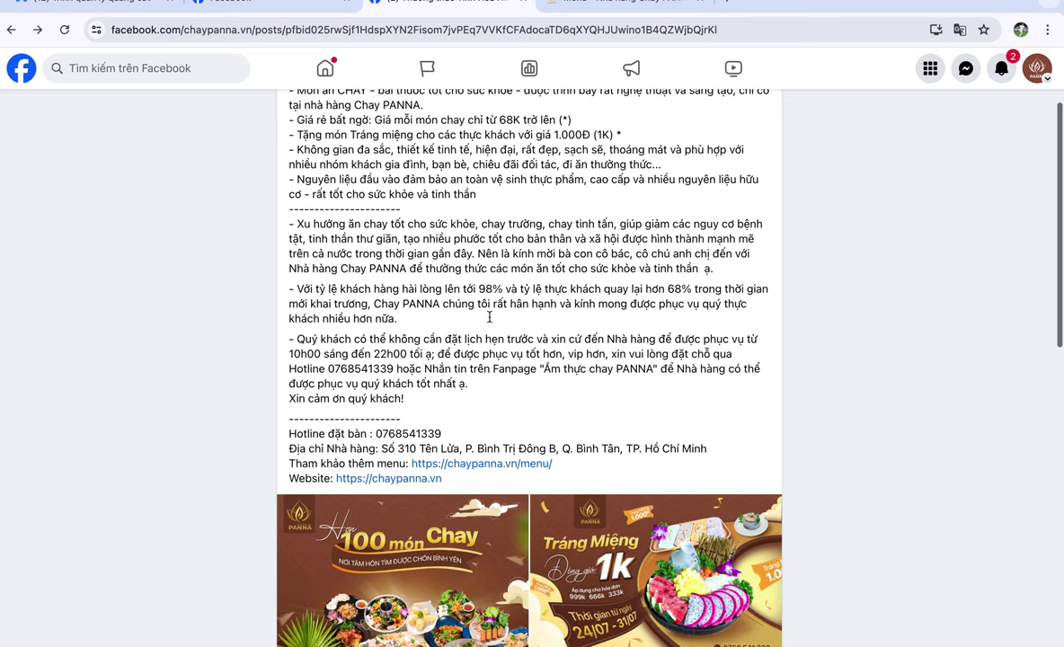
left_click_drag(419, 283, 543, 322)
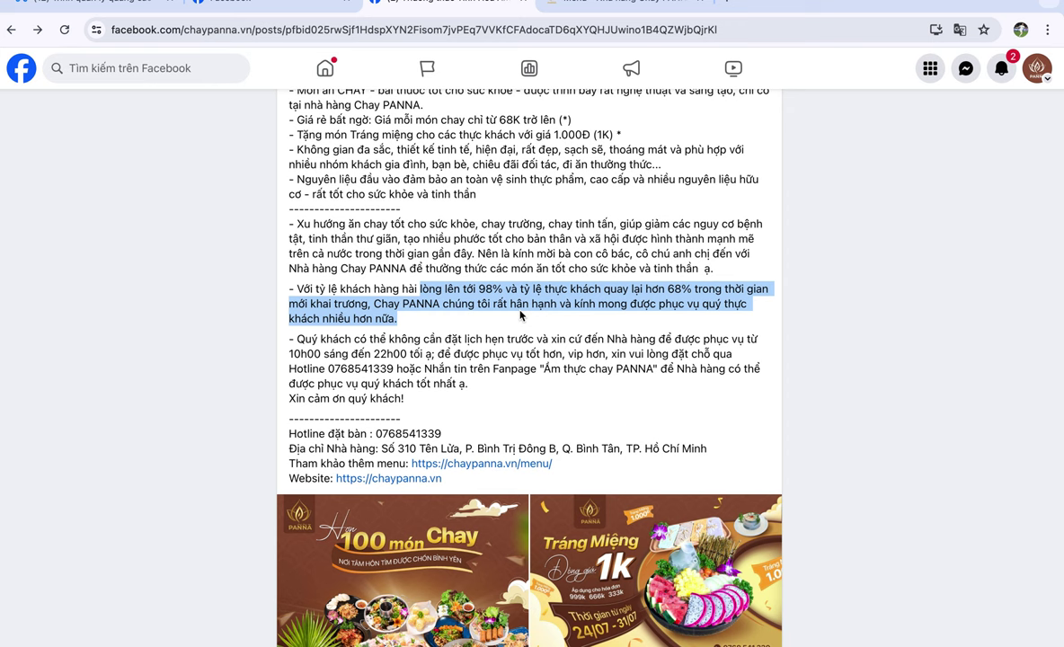
- Highlight the paragraph about opening hours and table booking, and clear the selection after reading it
scroll(519, 314, "down", 1)
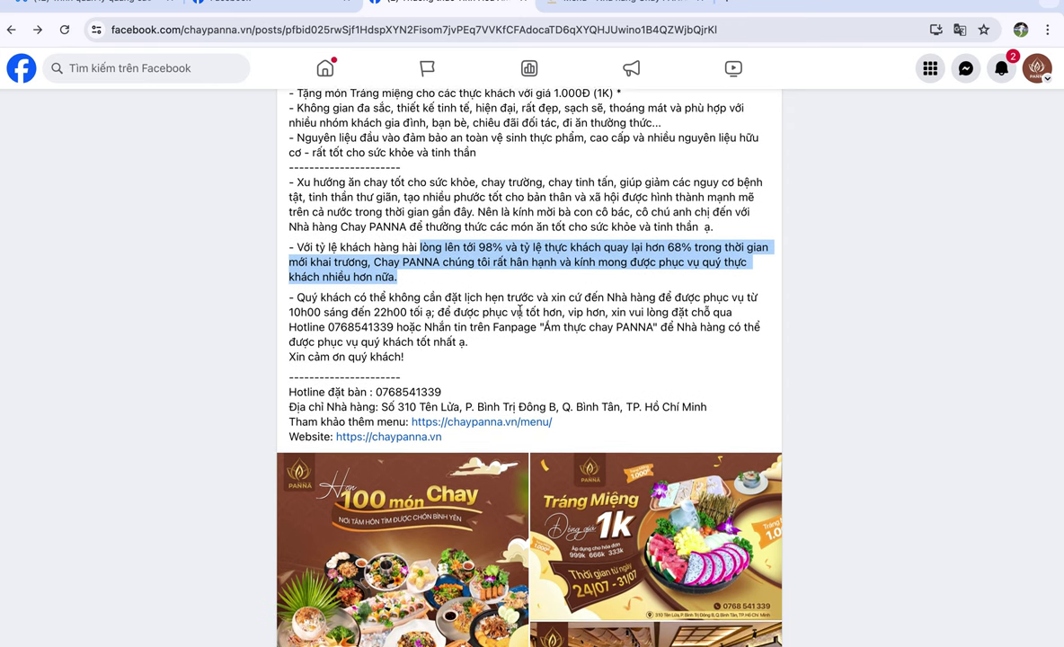
scroll(521, 312, "down", 1)
left_click_drag(380, 278, 547, 323)
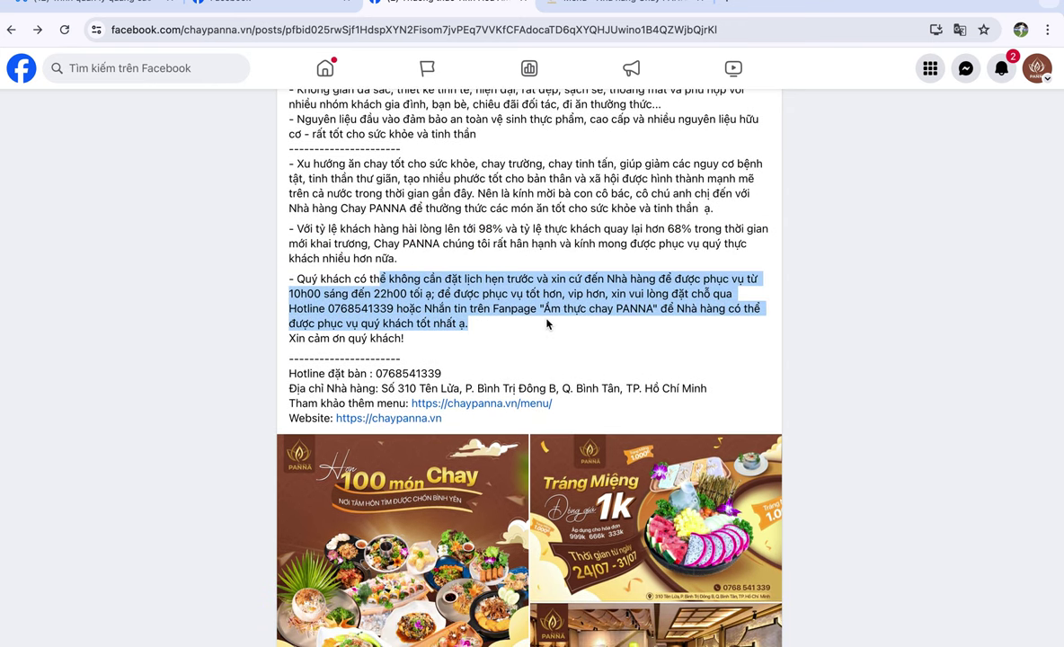
scroll(547, 323, "down", 1)
left_click(546, 323)
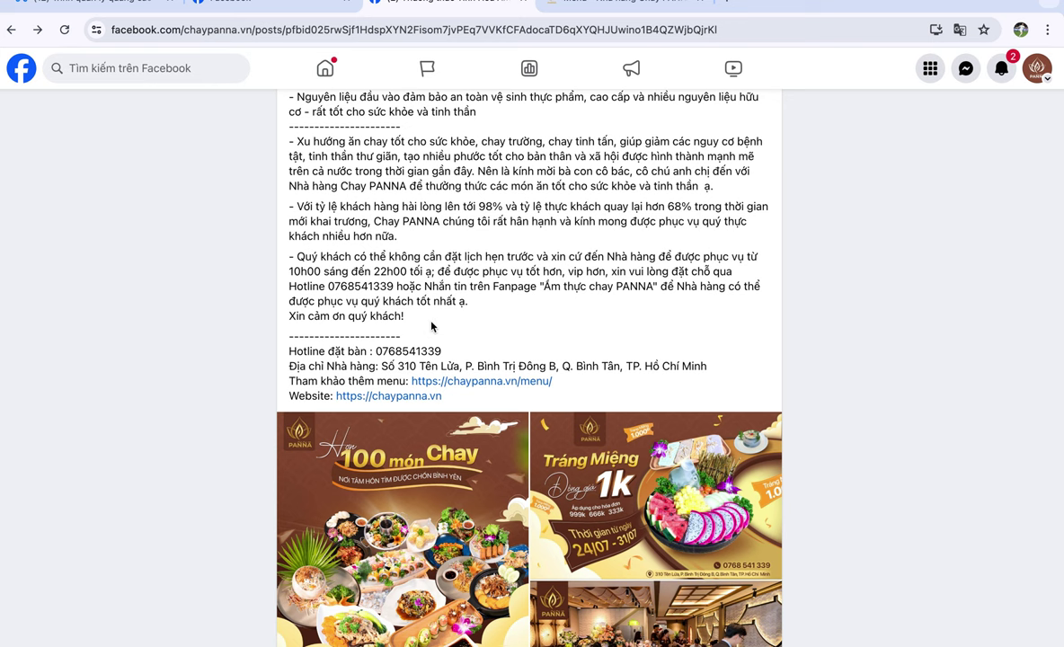
- Examine the post's contact lines, photo grid and engagement section, and go back to the start of the text
scroll(431, 326, "down", 2)
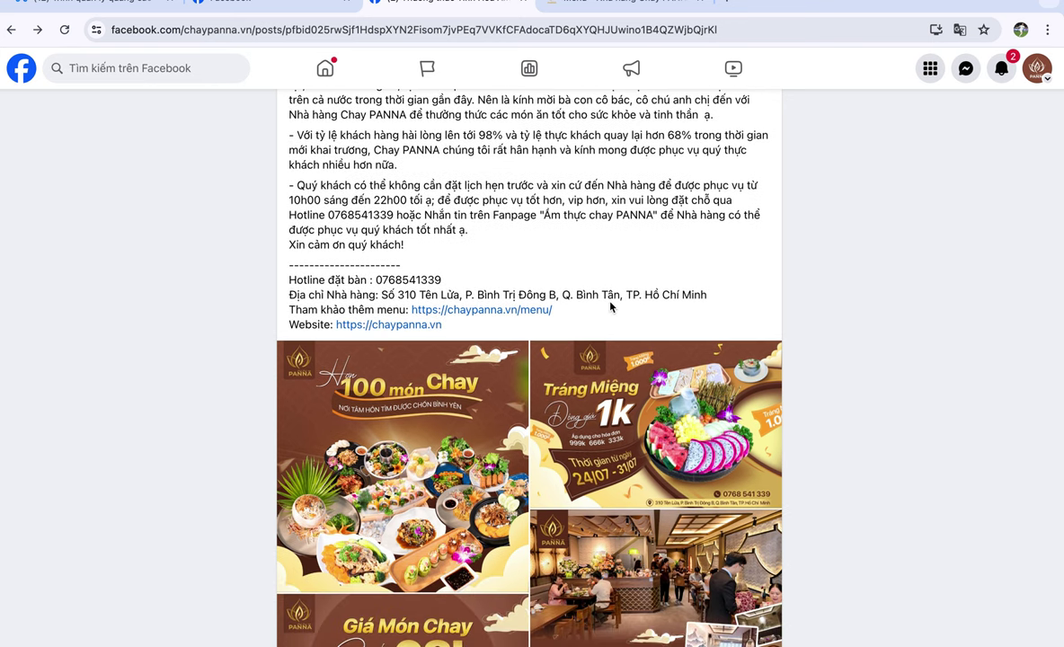
scroll(610, 307, "down", 4)
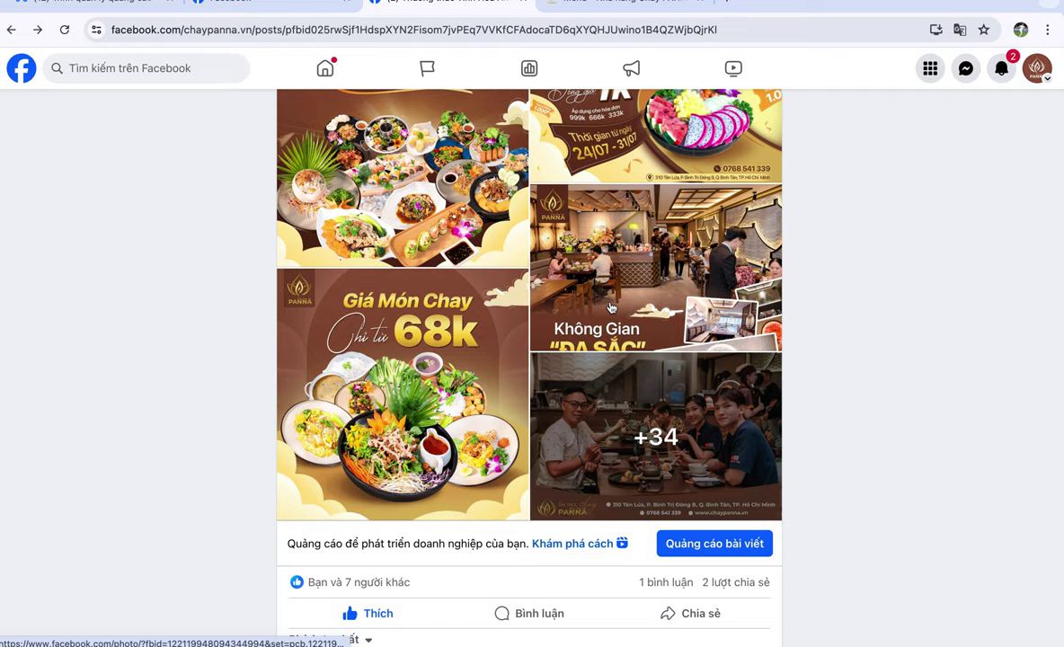
scroll(610, 308, "down", 1)
scroll(610, 307, "up", 2)
scroll(610, 307, "down", 3)
scroll(610, 307, "up", 2)
scroll(610, 307, "up", 6)
scroll(610, 308, "down", 1)
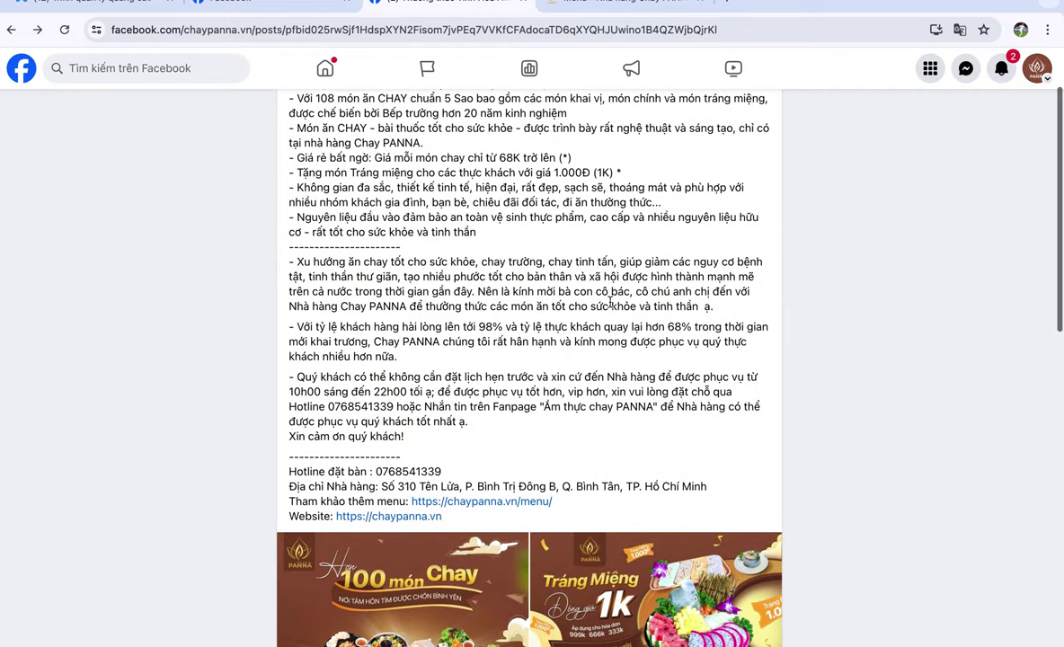
scroll(610, 303, "up", 1)
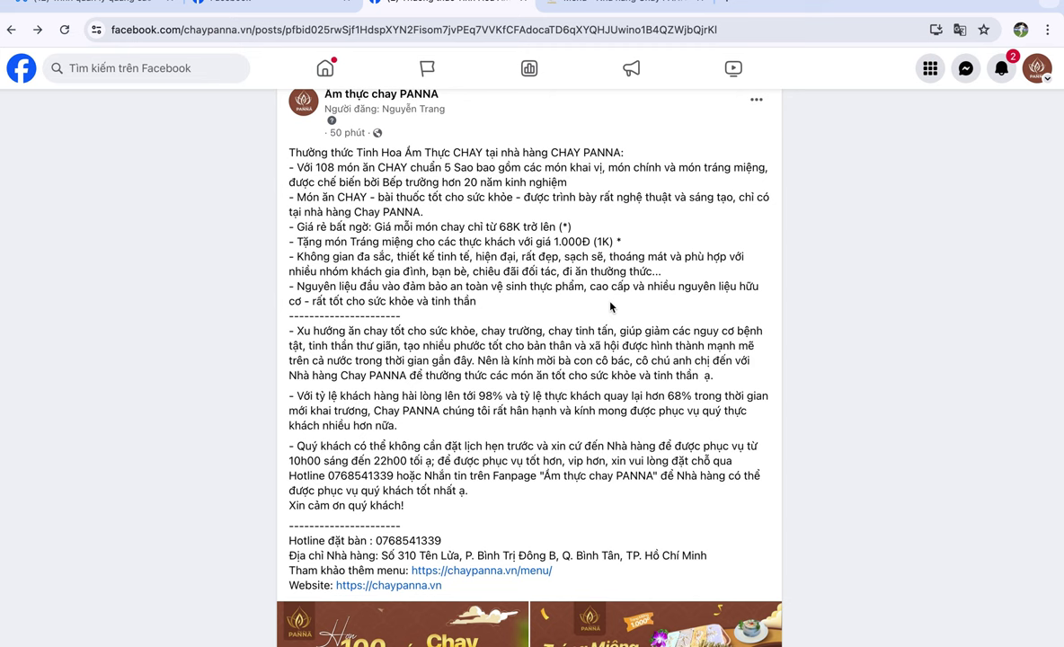
- Open the "Hơn 100 món Chay" photo, browse the next four photos with their captions, and close the viewer
scroll(610, 307, "down", 6)
scroll(538, 285, "up", 2)
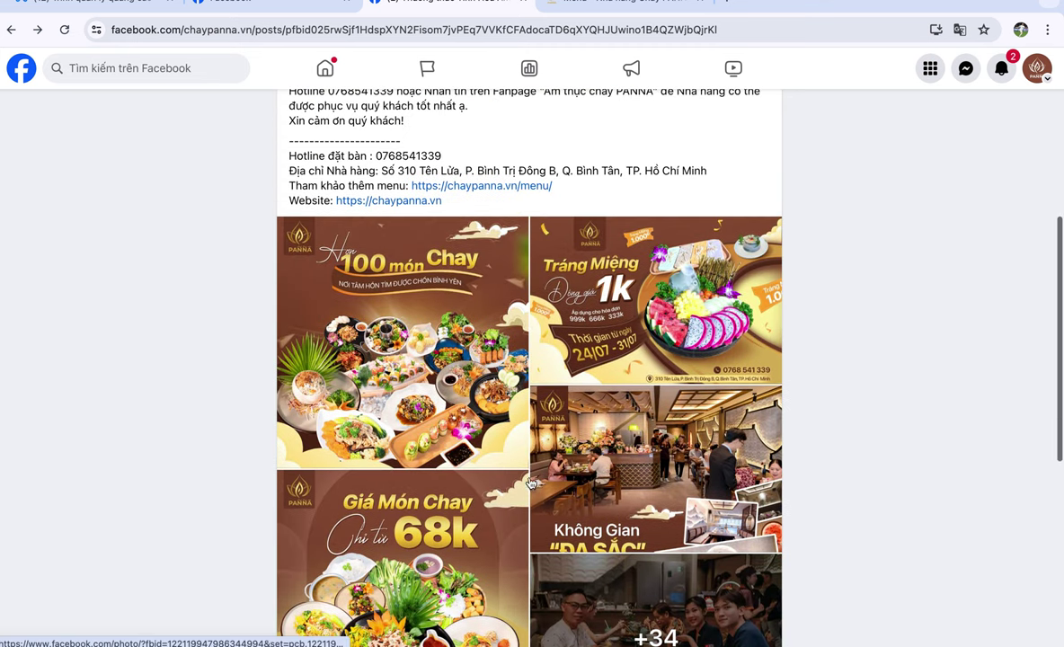
left_click(405, 382)
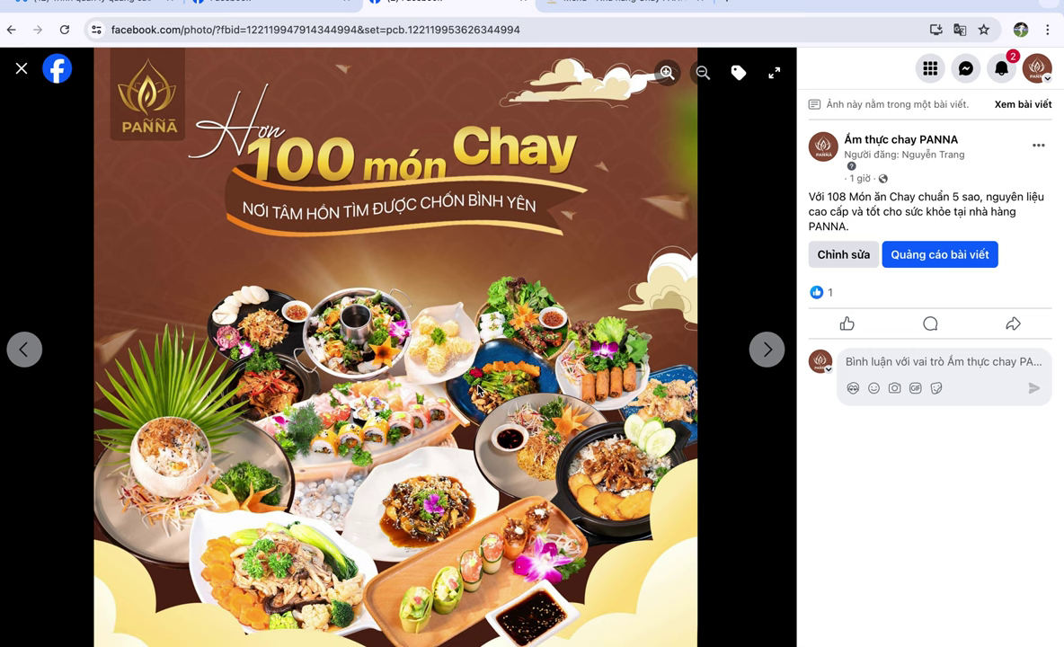
left_click(766, 348)
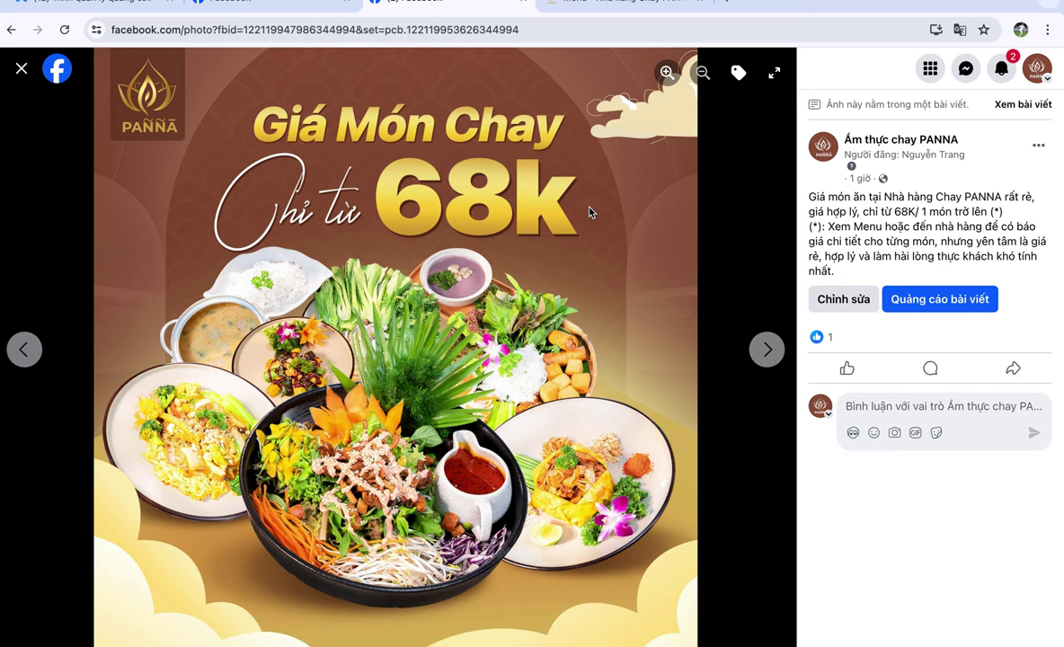
left_click(768, 348)
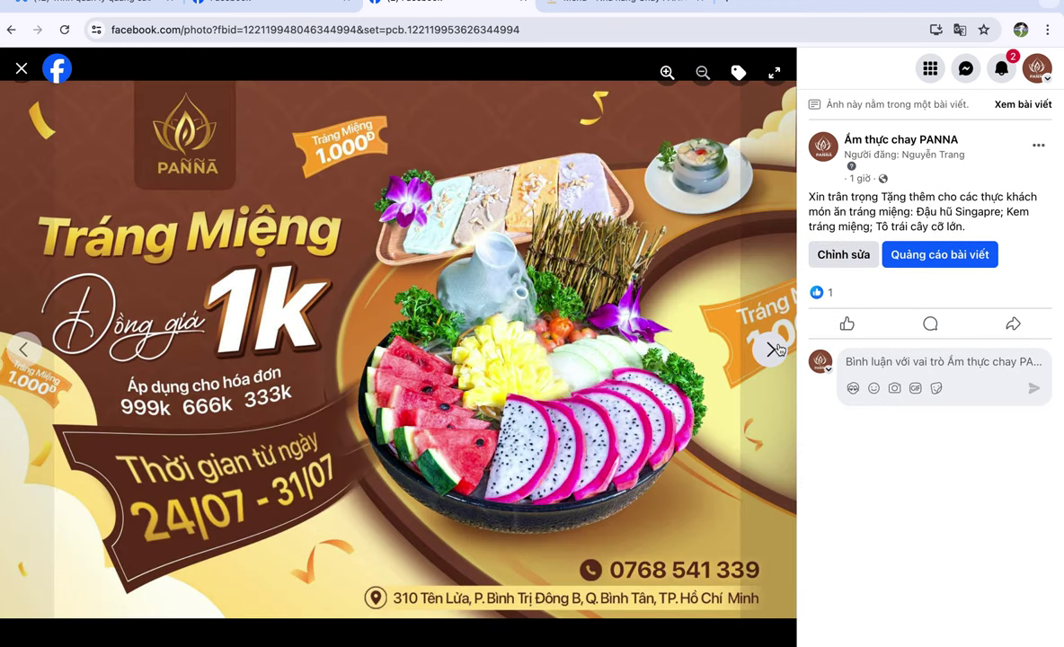
left_click(772, 349)
left_click(772, 350)
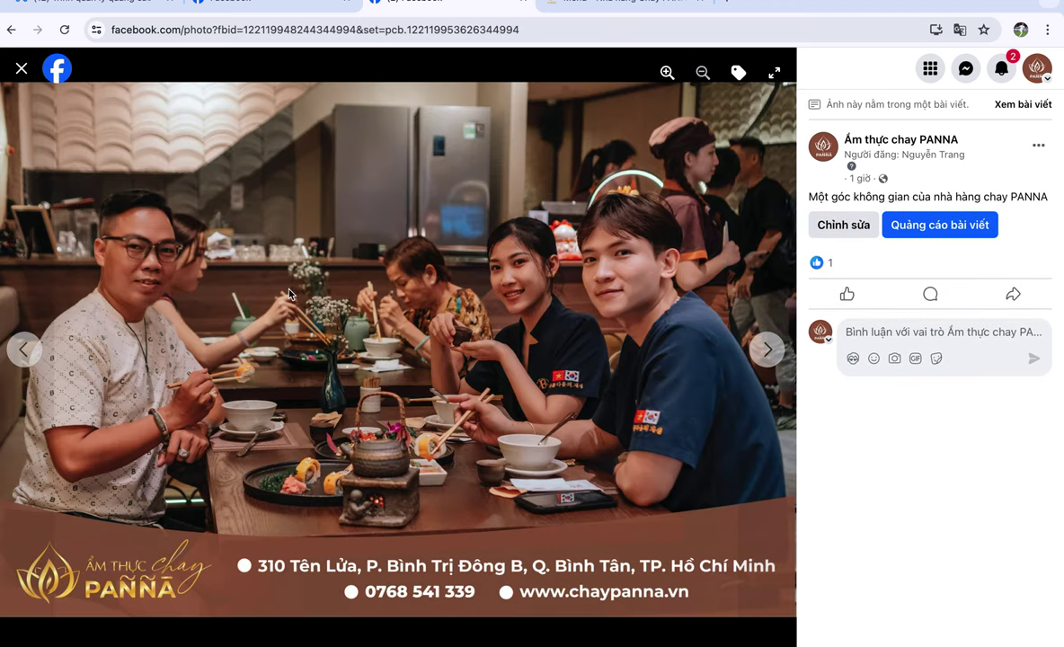
left_click(22, 72)
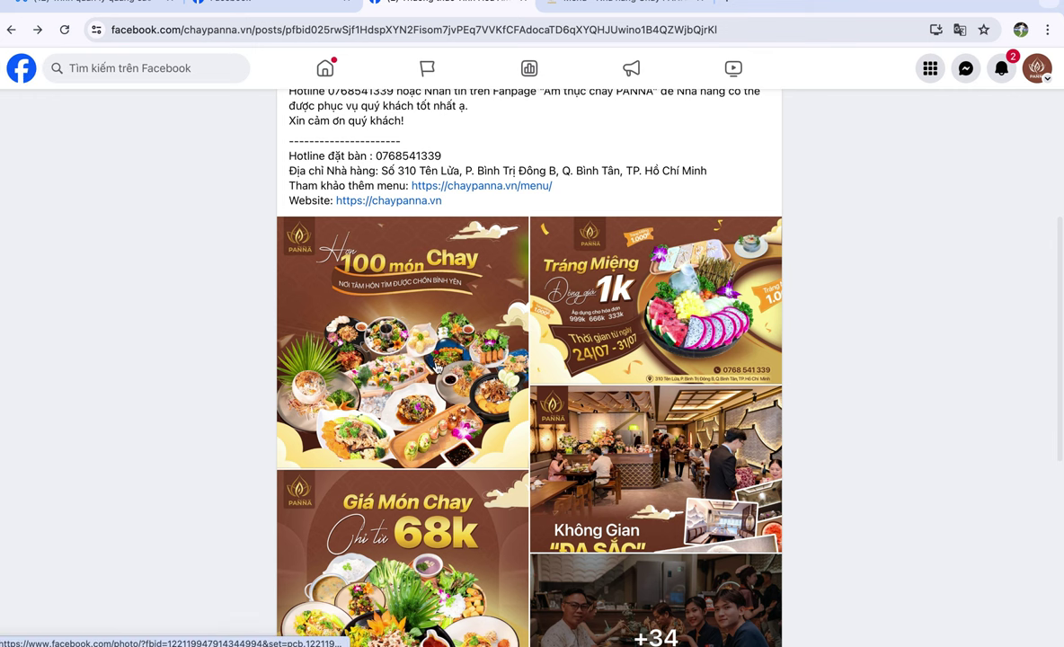
- Look over the photo grid down to the ad and reaction area, and return to the beginning of the post
scroll(438, 369, "down", 1)
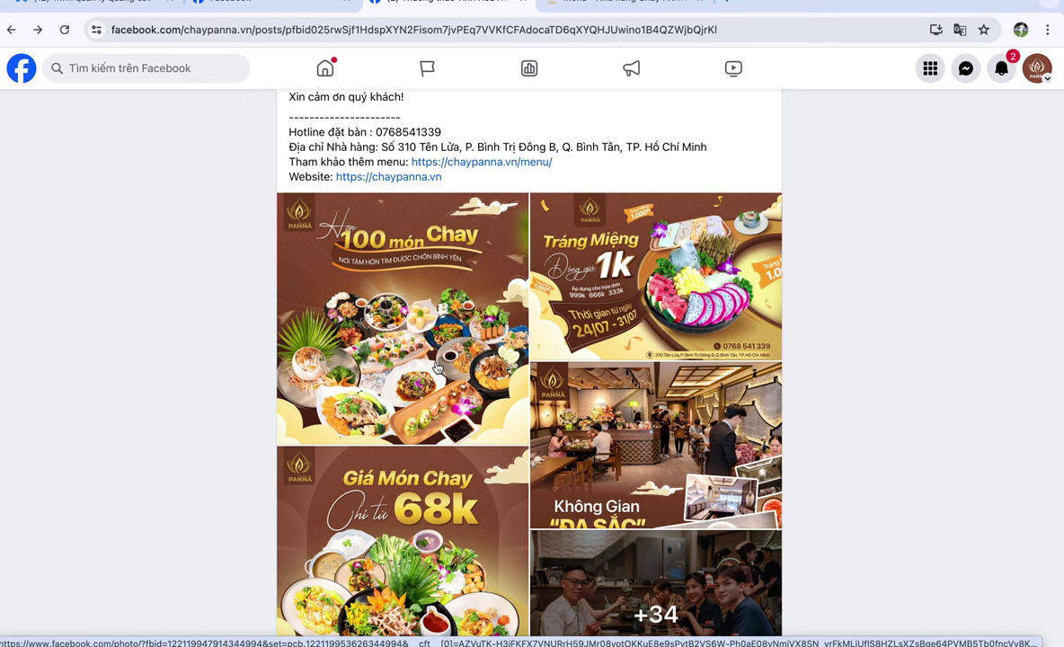
scroll(437, 368, "down", 3)
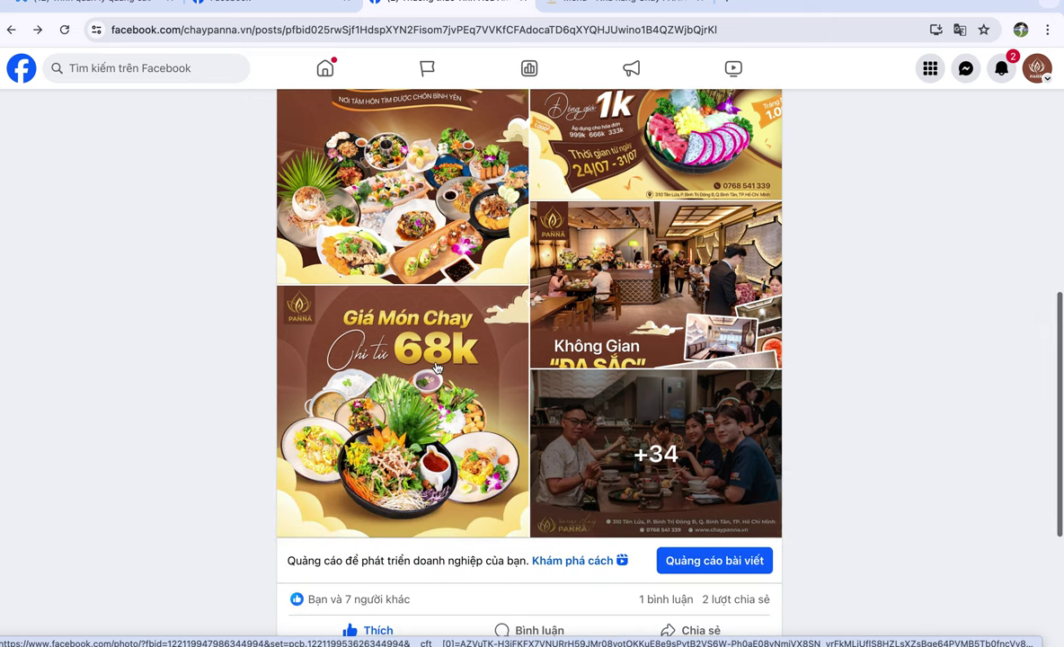
scroll(438, 368, "down", 1)
scroll(437, 368, "up", 8)
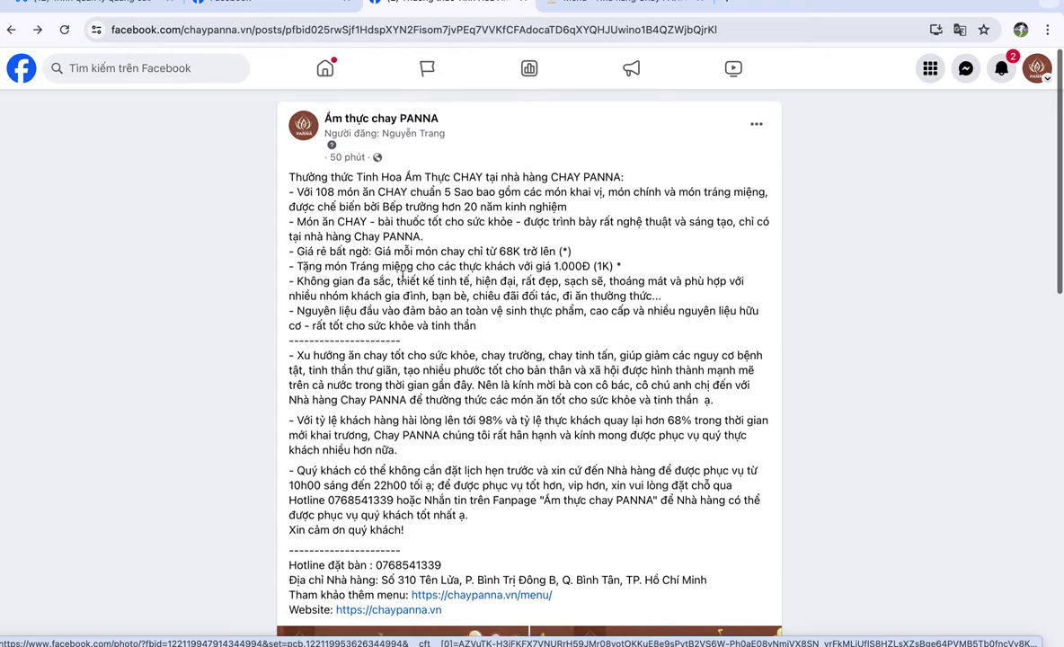
- Skim the post's text and photos once more and return to its beginning
scroll(525, 275, "down", 1)
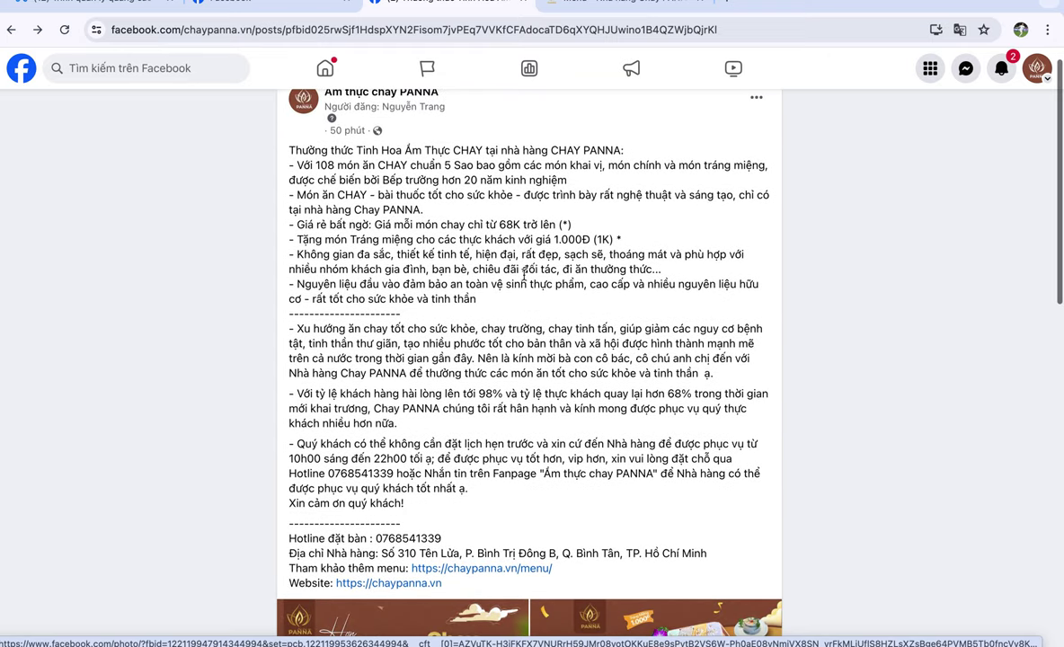
scroll(524, 275, "down", 10)
scroll(525, 275, "up", 8)
scroll(524, 275, "up", 2)
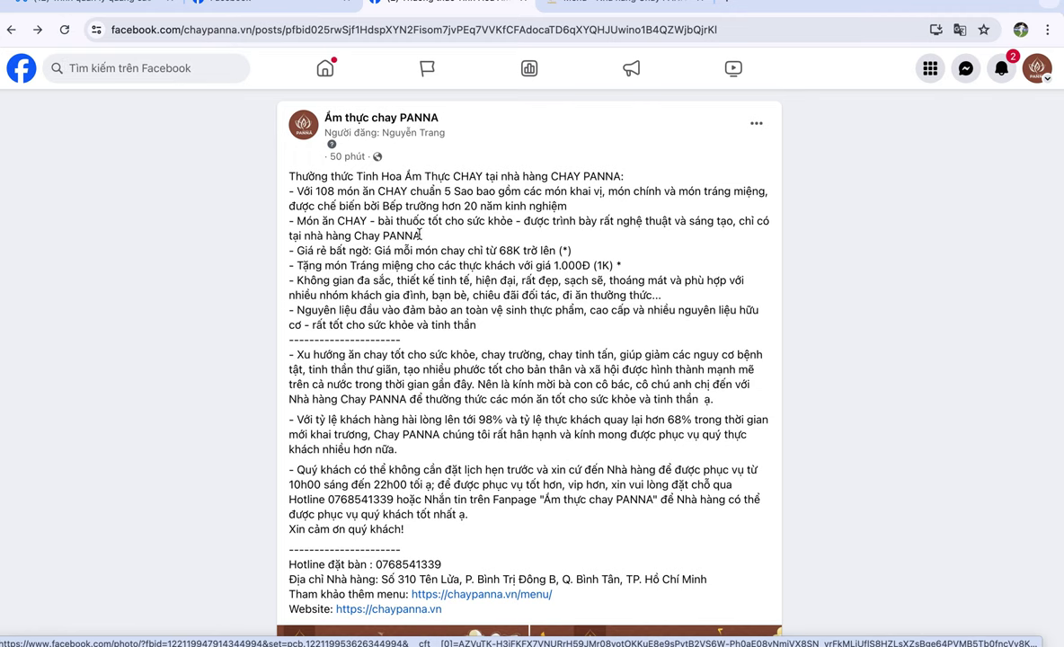
- Switch to Meta Ads Manager, open the settings of the "Chay Panna 500K/ 1 ngày" campaign and highlight "500K/ 1 ngày" in its name
left_click(89, 10)
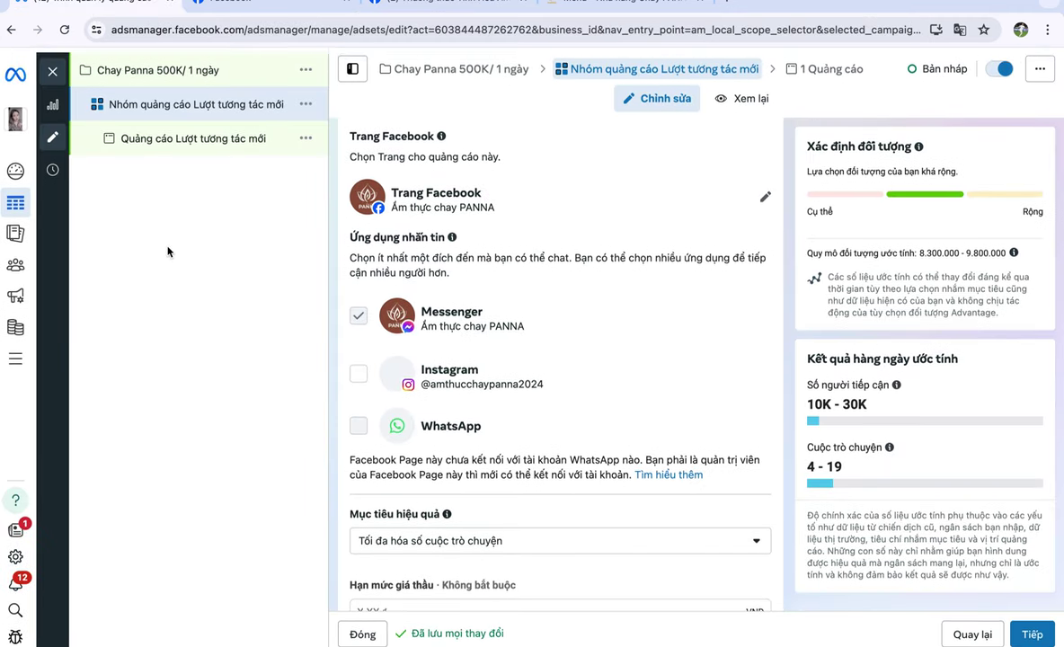
left_click(144, 69)
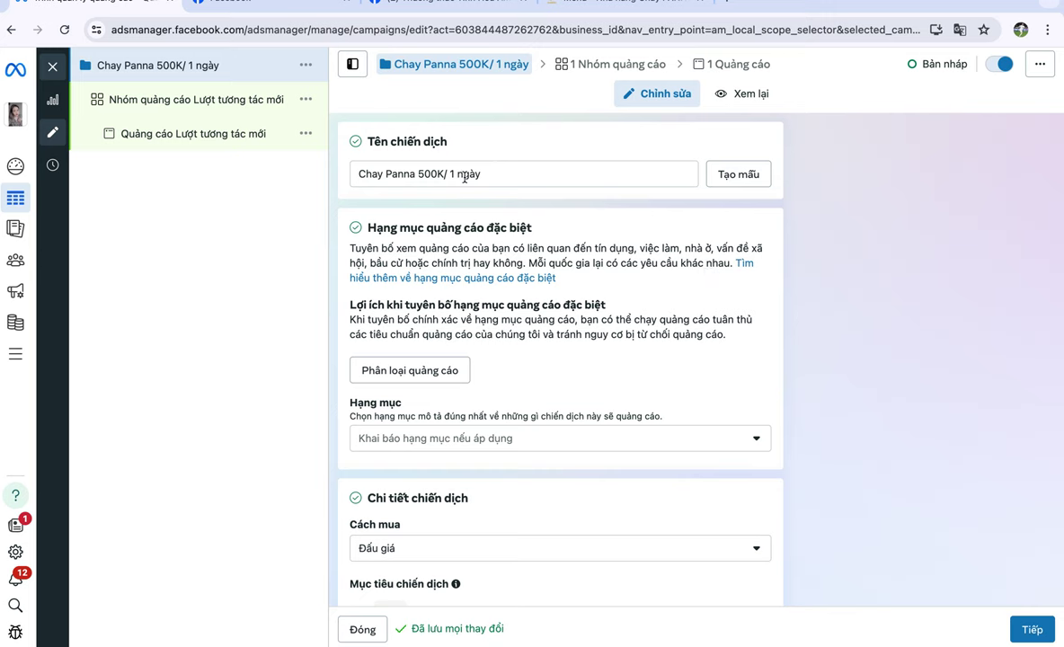
left_click_drag(417, 173, 595, 171)
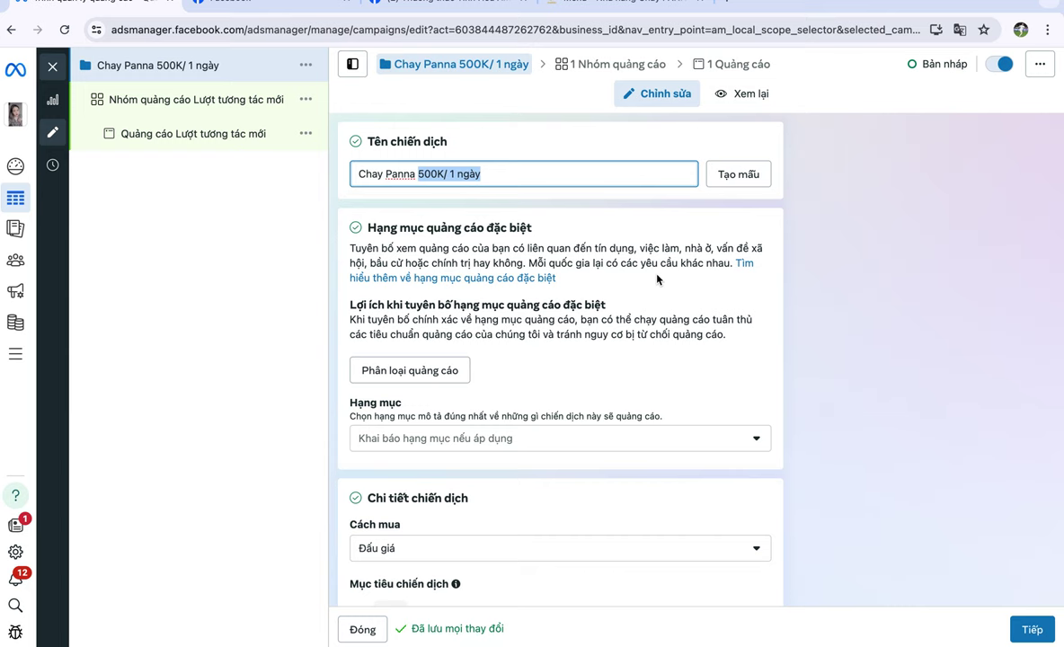
scroll(657, 278, "down", 2)
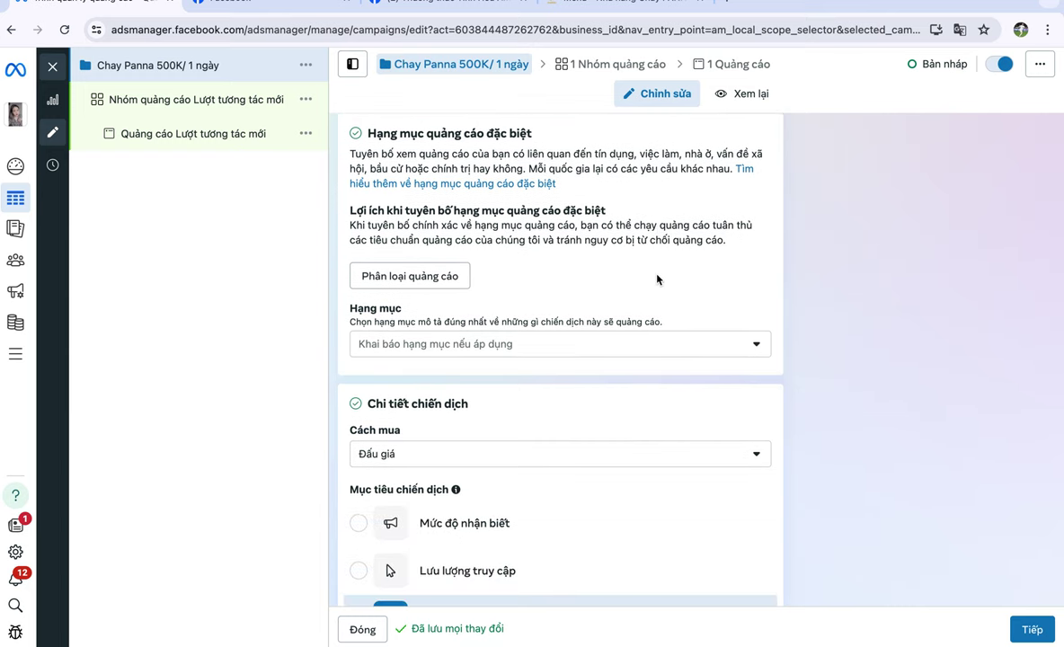
scroll(657, 280, "down", 1)
scroll(655, 277, "up", 3)
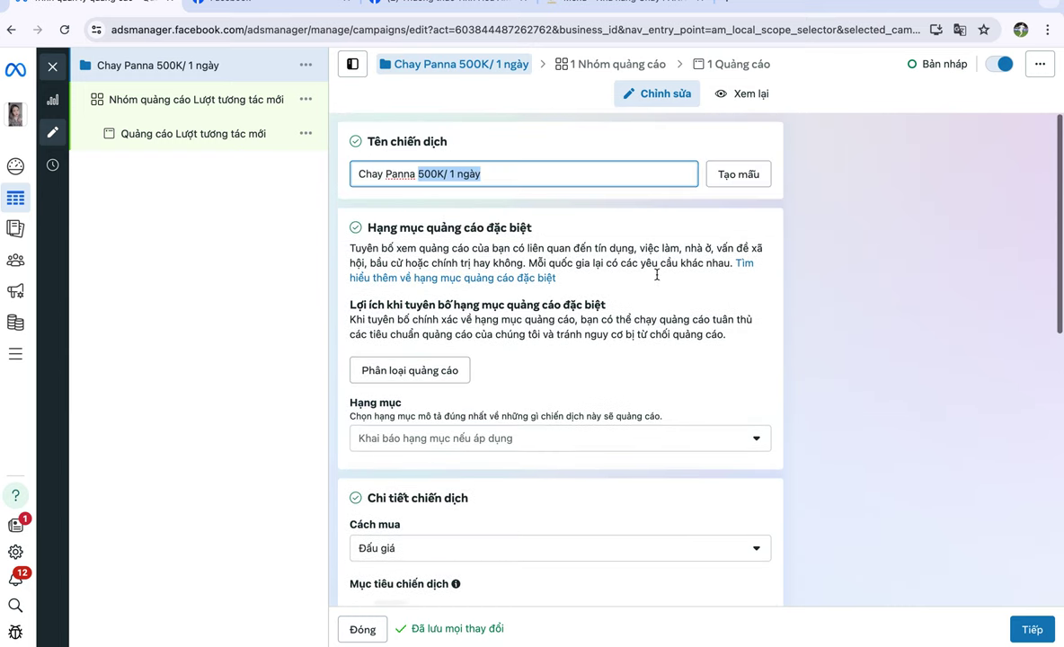
- Skim the campaign settings and select the entire campaign name
left_click(620, 174)
scroll(689, 319, "down", 4)
scroll(690, 326, "up", 3)
scroll(635, 305, "down", 2)
scroll(633, 306, "up", 3)
left_click_drag(551, 173, 240, 156)
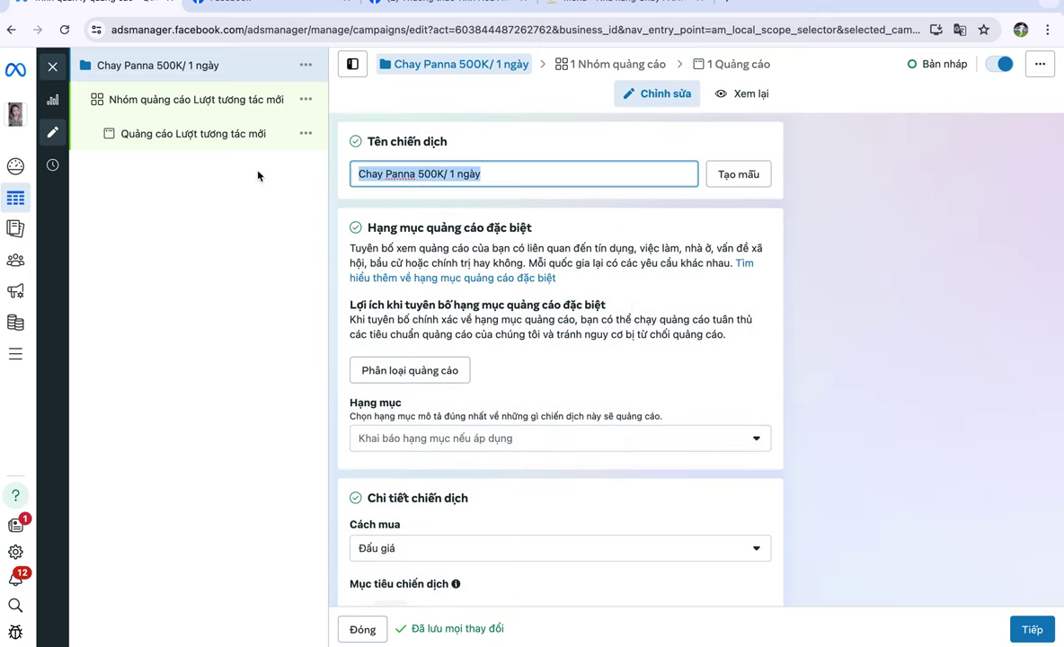
- Review the special ad category options and close the list without choosing any
scroll(748, 308, "down", 3)
scroll(748, 308, "up", 2)
scroll(748, 308, "down", 1)
left_click(673, 294)
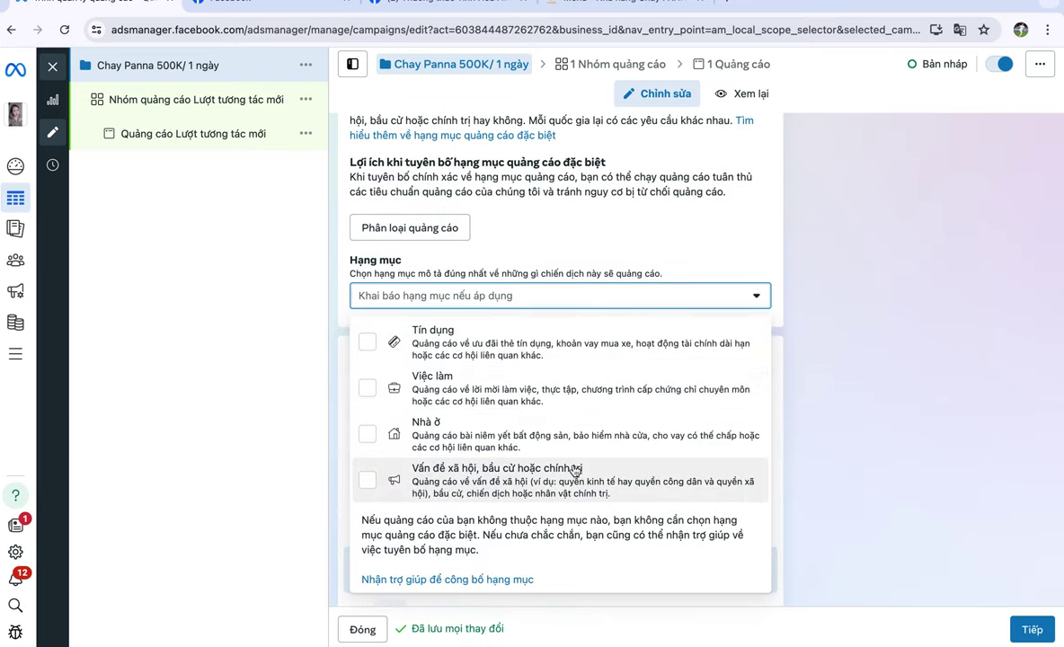
left_click(898, 415)
- Review the buying type options without changing them, and examine the list of campaign objectives
scroll(899, 415, "down", 3)
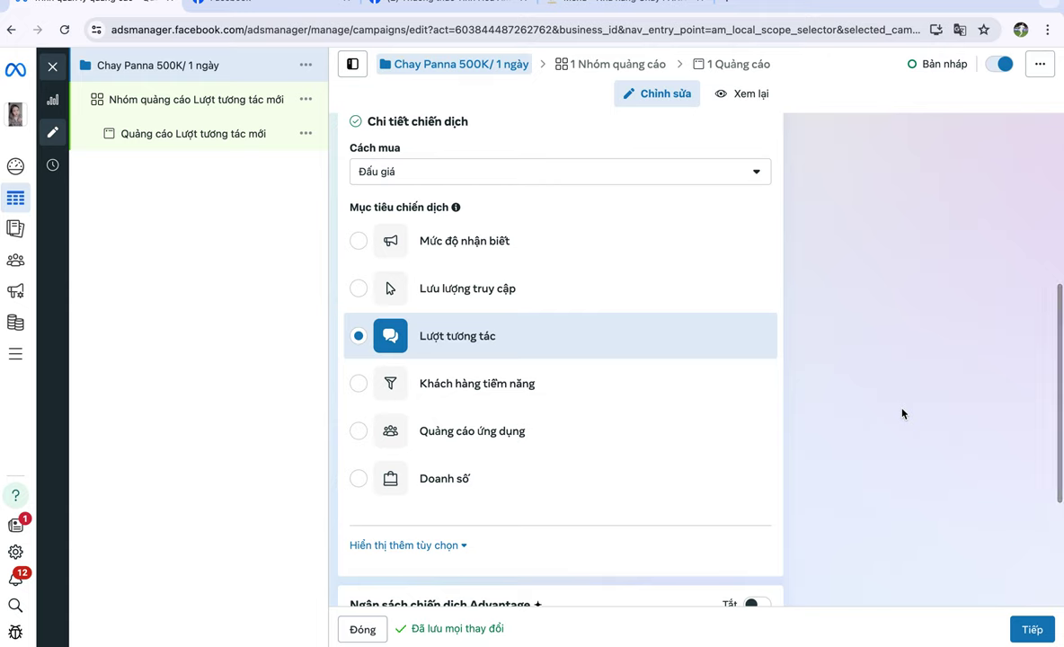
left_click(495, 171)
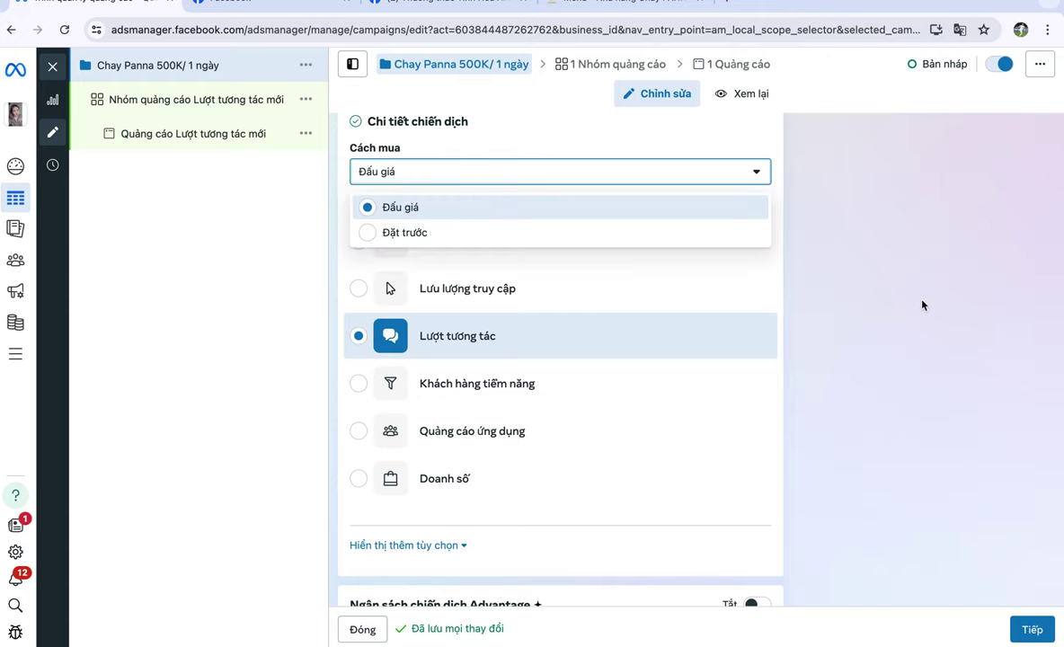
left_click(852, 280)
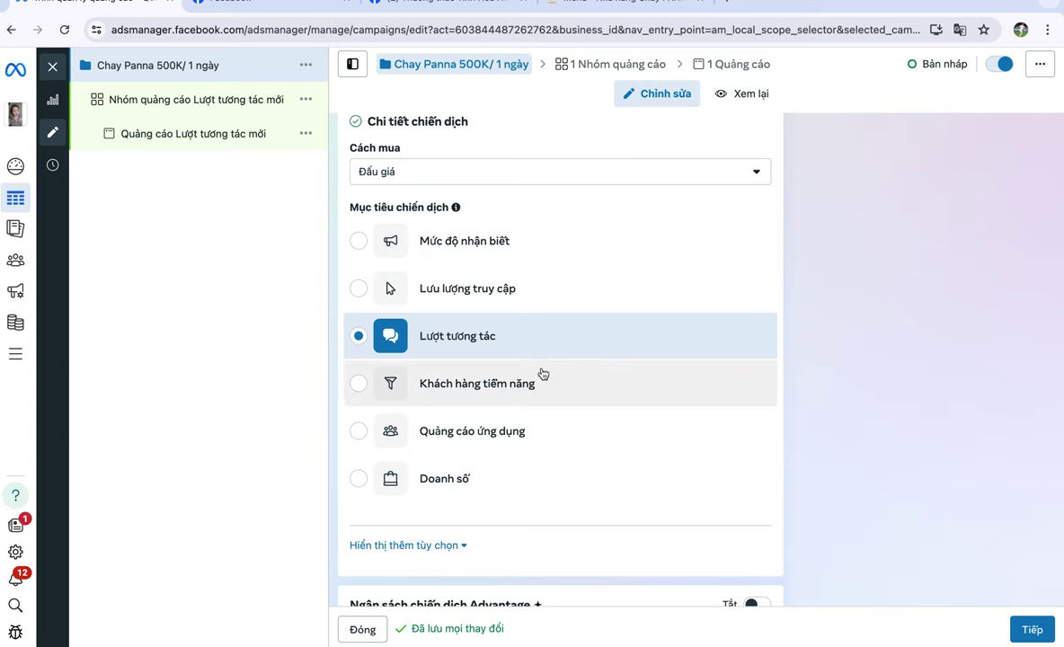
mouse_move(533, 382)
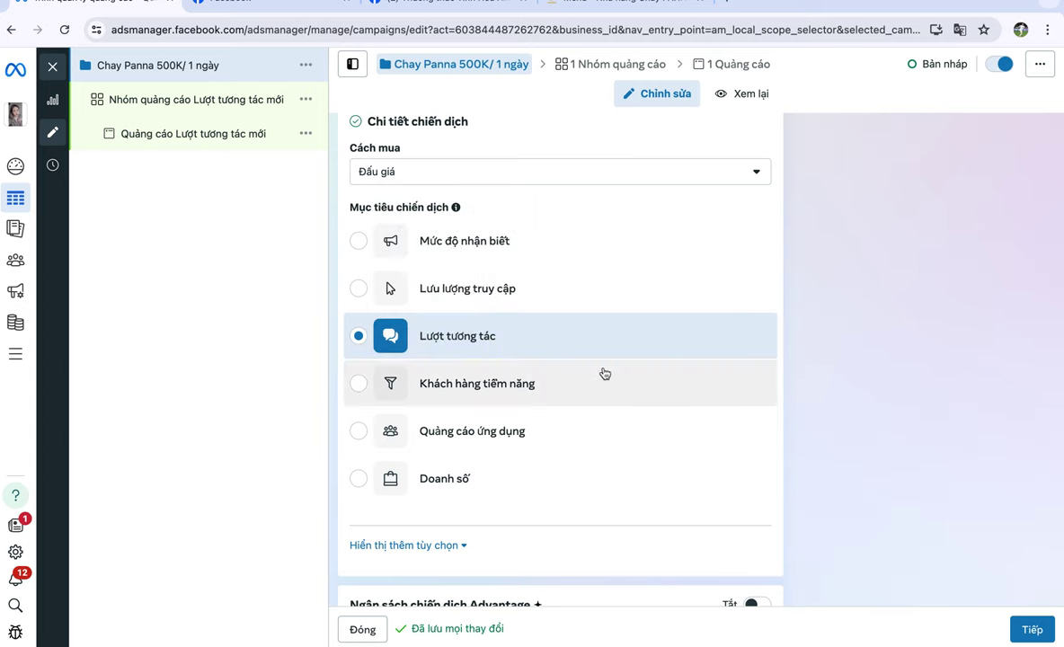
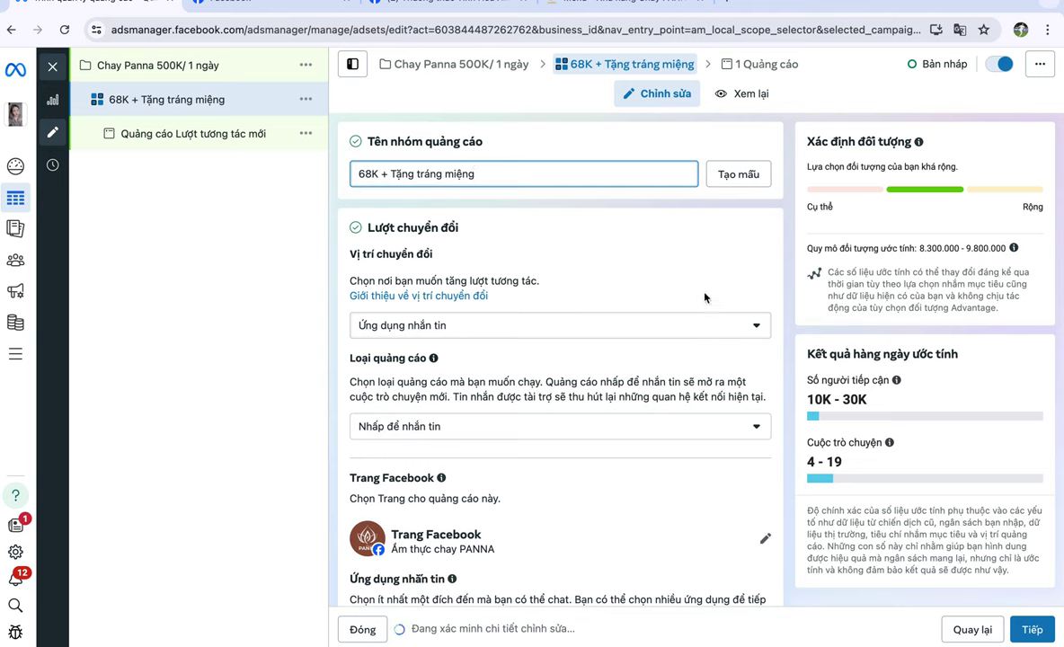
- Highlight the ad set's "Vị trí chuyển đổi" heading, review the conversion location options and close the list unchanged
left_click_drag(351, 256, 437, 256)
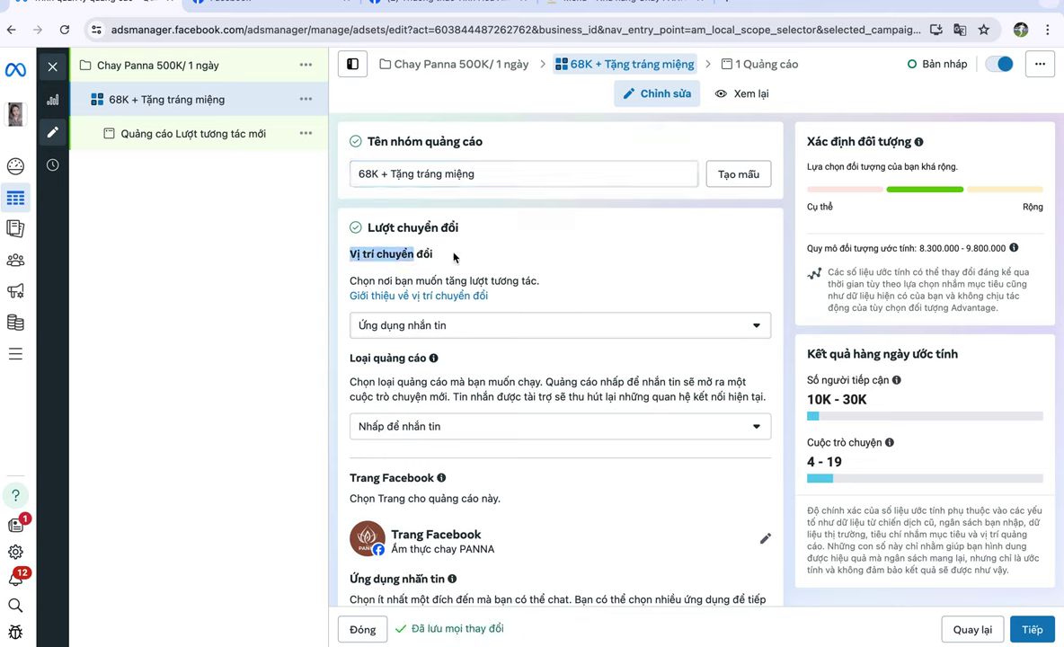
left_click(745, 324)
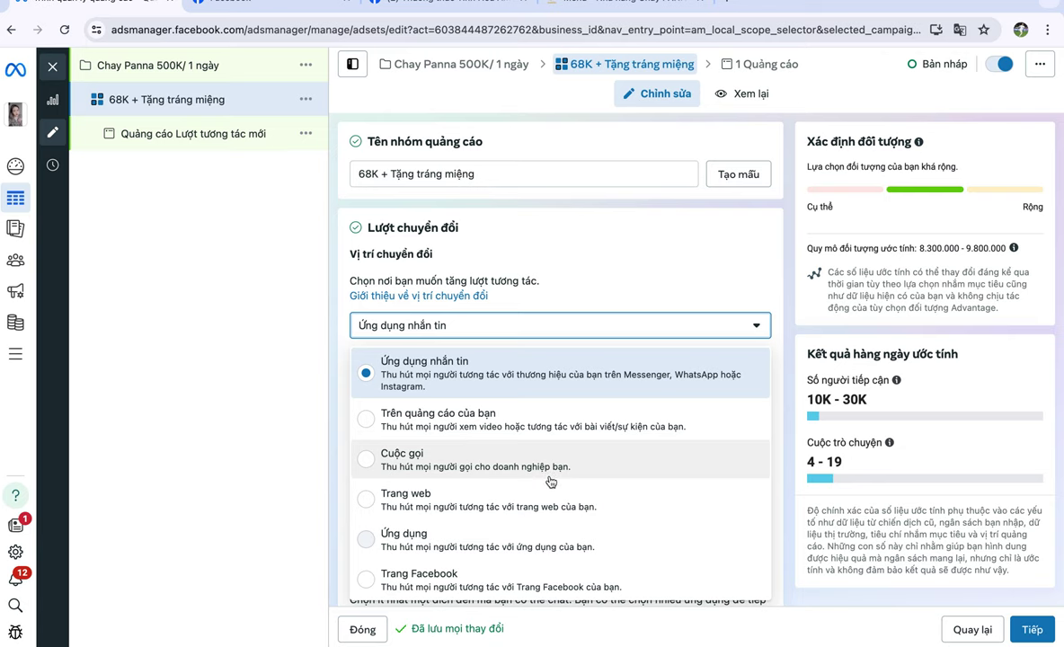
left_click(681, 249)
- Choose "Nhấp để nhắn tin" as the ad set's ad type
scroll(681, 249, "down", 2)
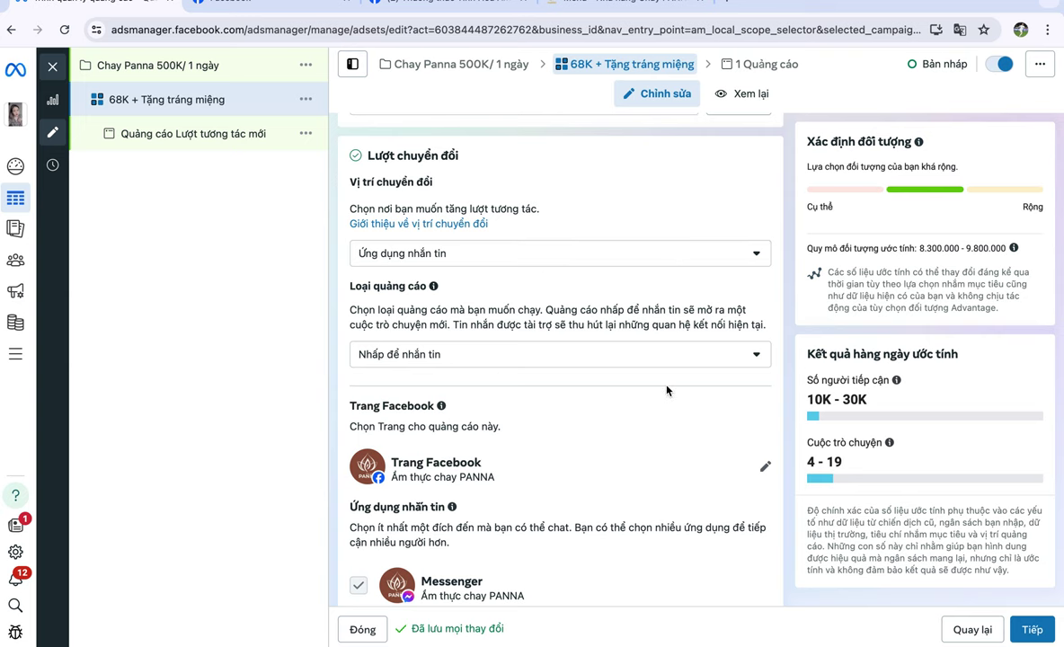
scroll(667, 389, "down", 1)
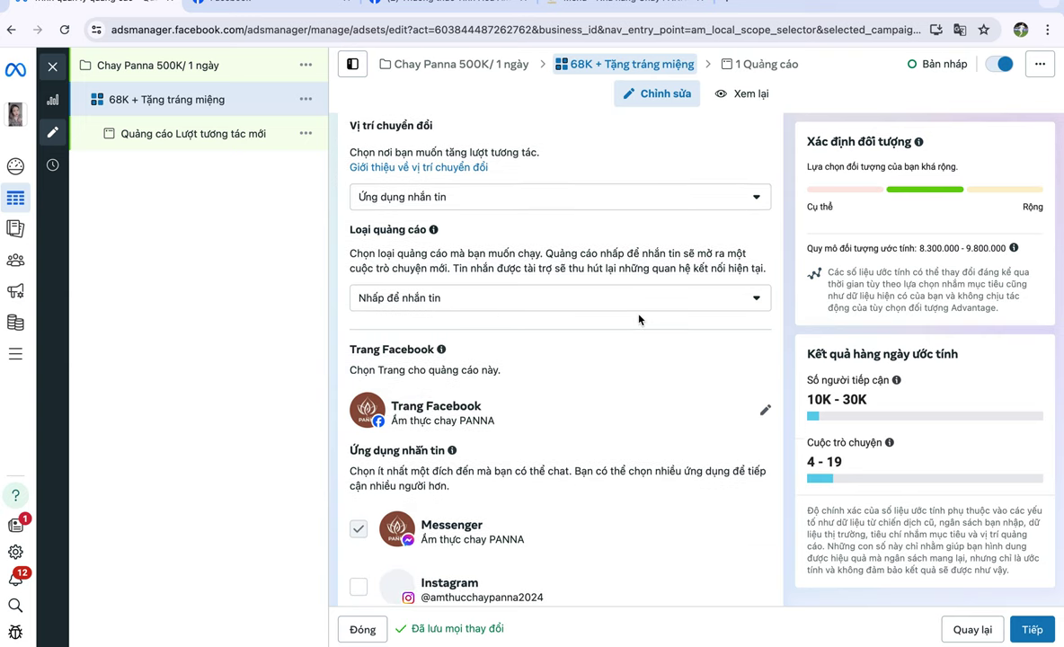
left_click(610, 305)
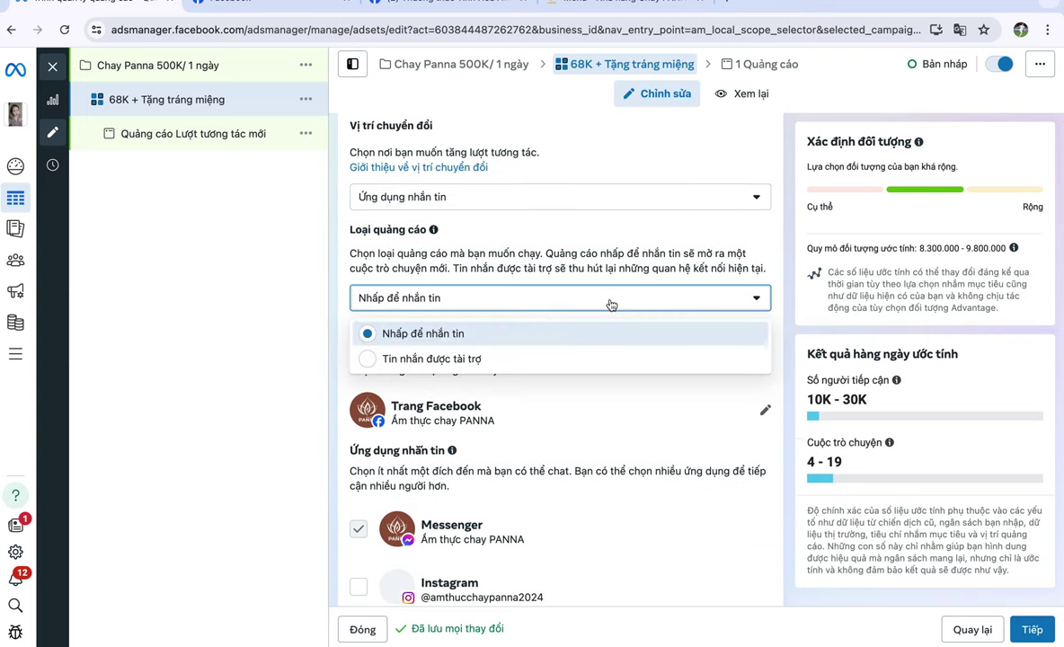
left_click(415, 335)
- Look over the Facebook Page and messaging apps, and review the performance goal options, keeping "Tối đa hóa số cuộc trò chuyện"
scroll(663, 420, "down", 1)
scroll(663, 420, "down", 2)
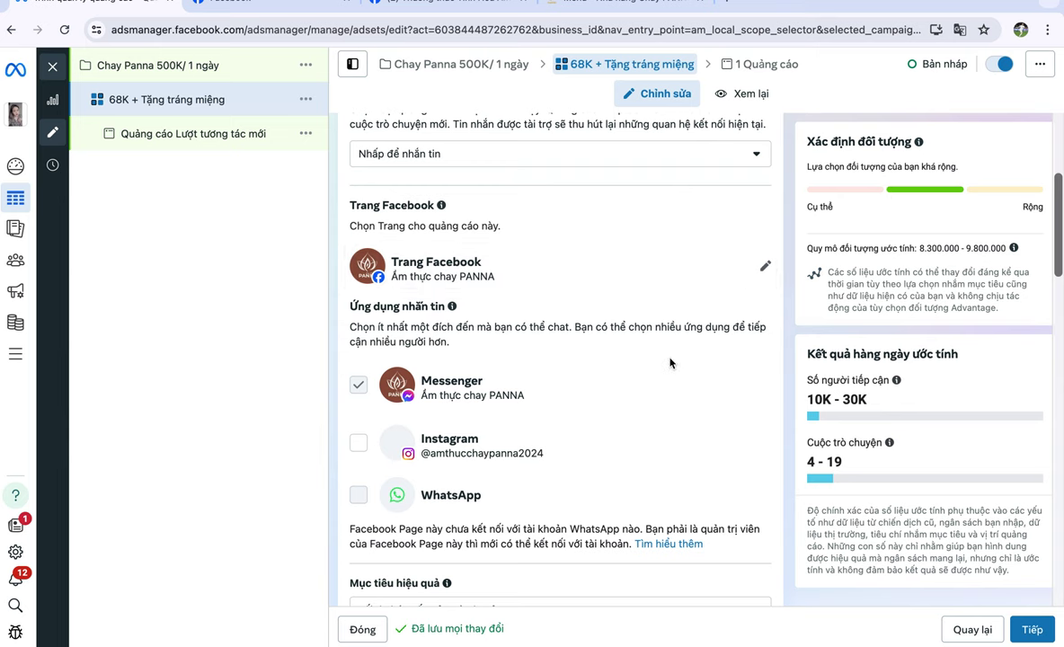
scroll(669, 361, "down", 5)
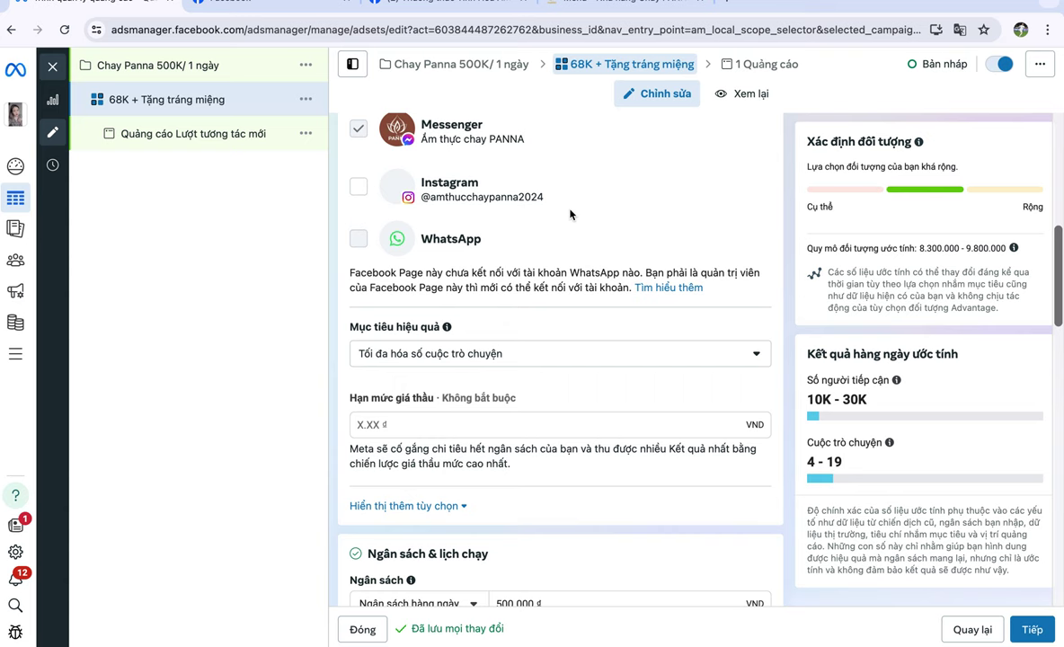
scroll(569, 213, "down", 2)
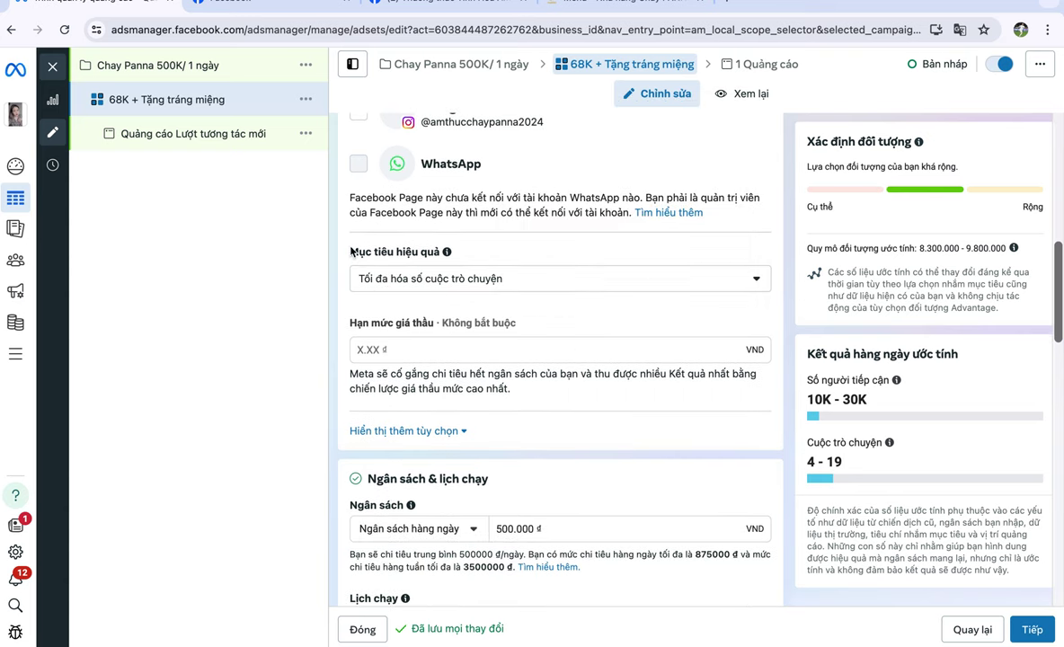
left_click(489, 271)
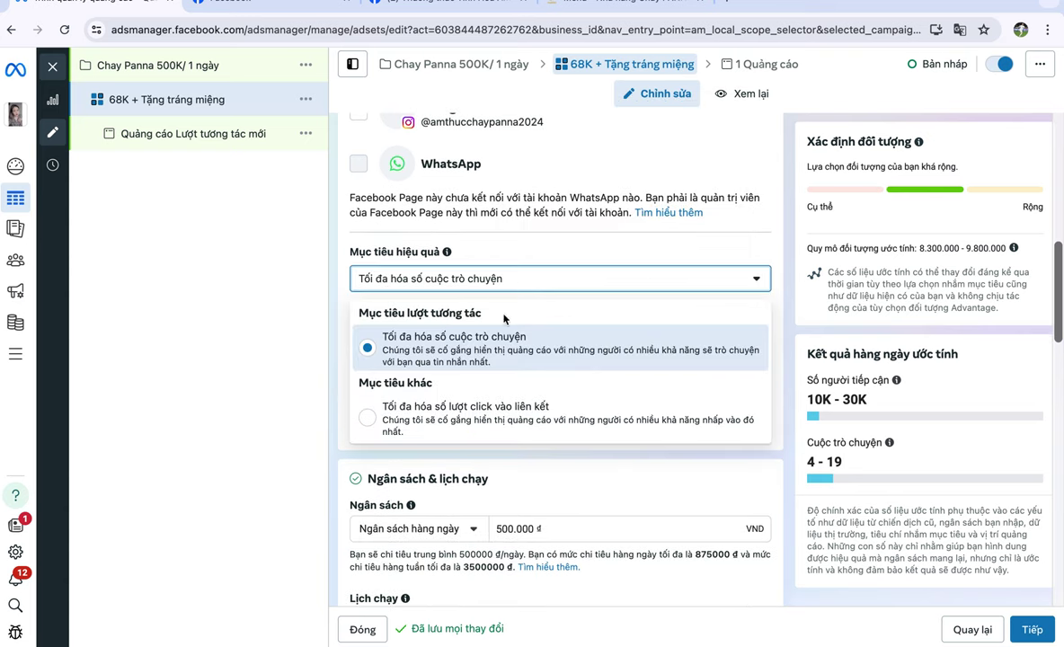
left_click(420, 325)
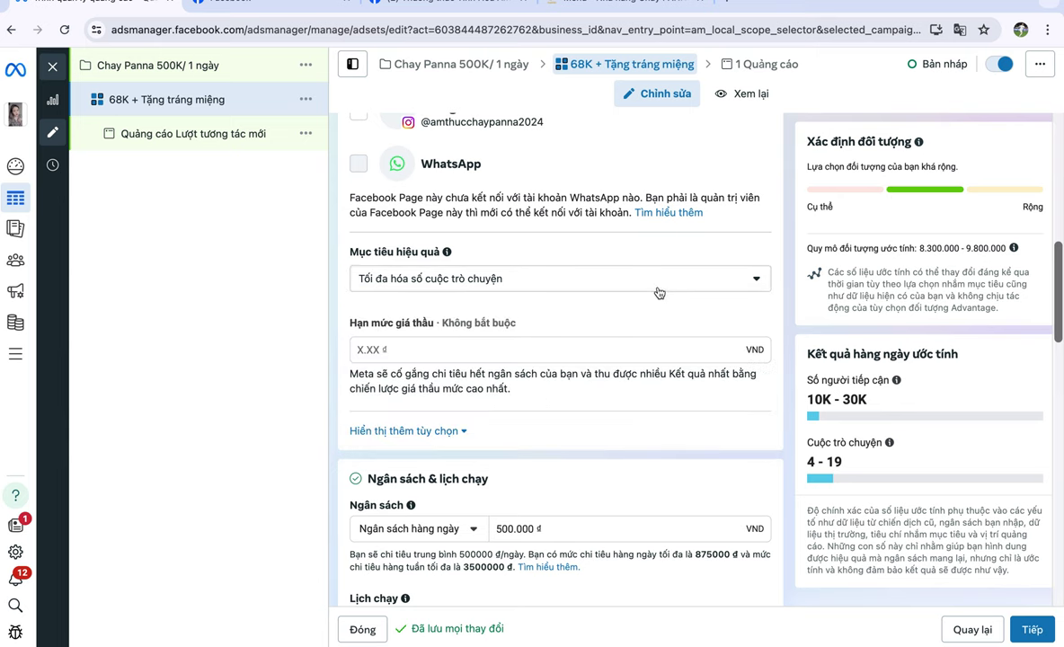
- Examine the optional bid cap setting and activate its amount field, leaving it empty
scroll(658, 291, "down", 2)
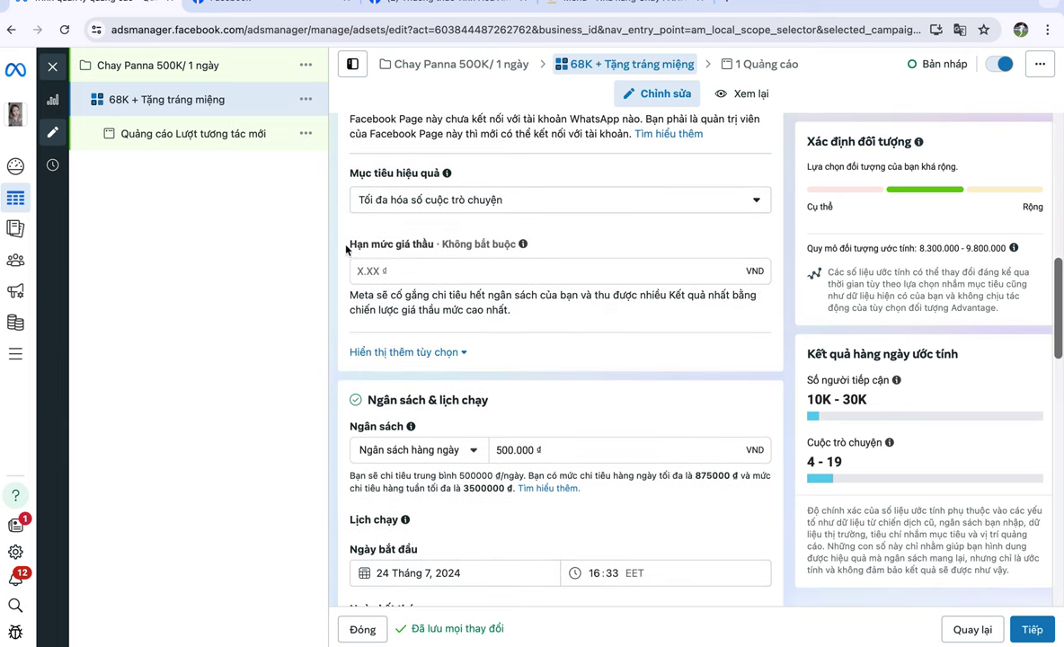
left_click_drag(317, 225, 430, 224)
left_click(609, 272)
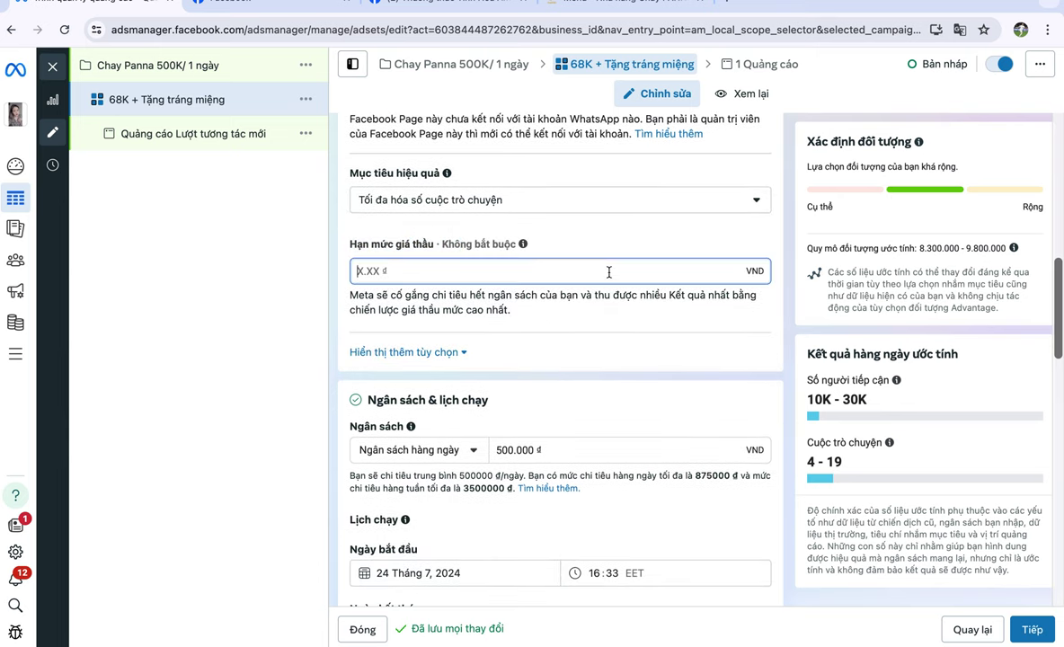
- Try a daily budget of 300.000 ₫ for the ad set and restore it to 500.000 ₫
scroll(608, 272, "down", 4)
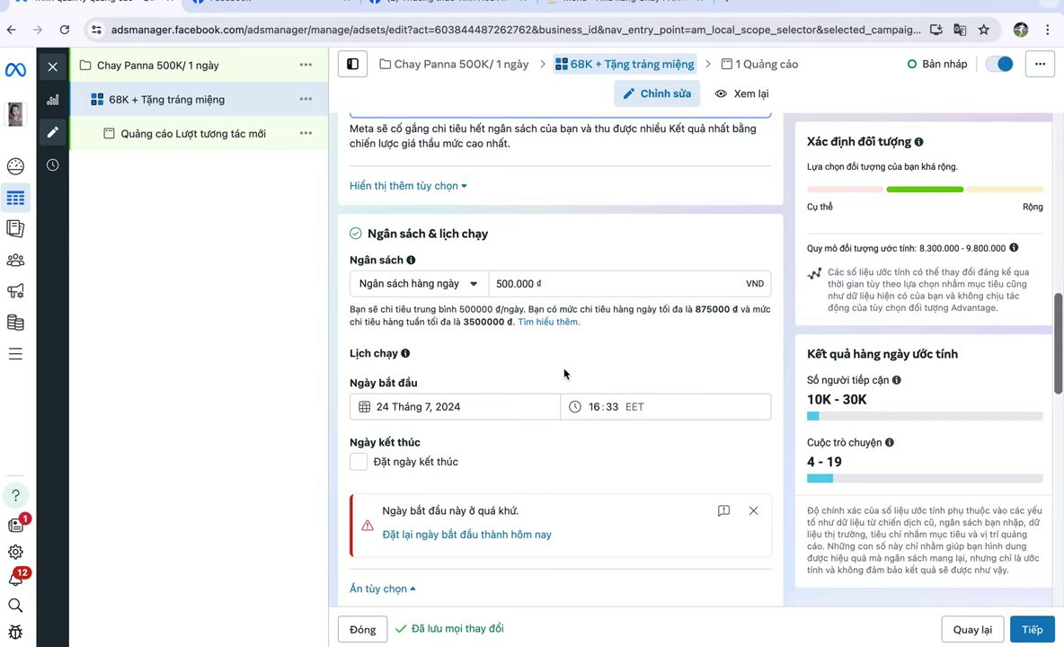
left_click(501, 284)
key("BackSpace")
type("3")
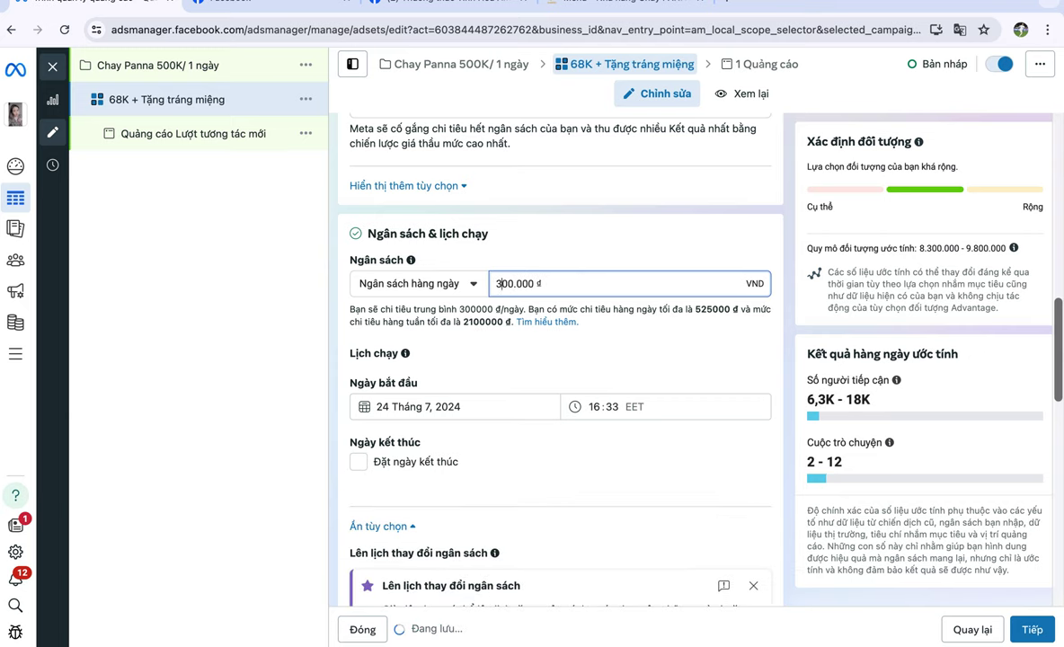
key("BackSpace")
type("5")
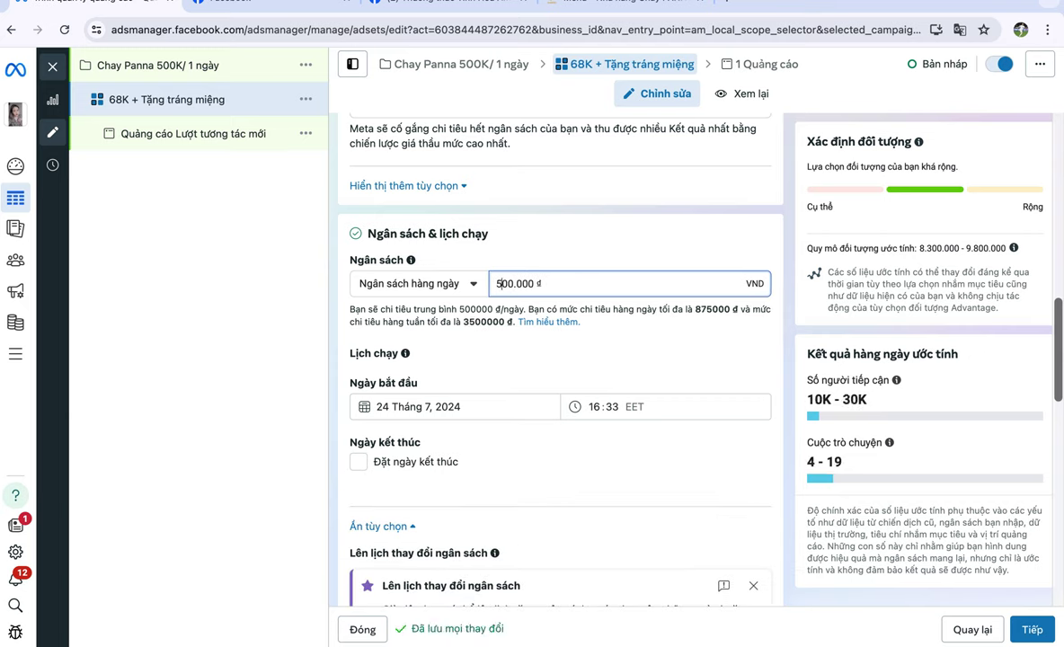
- Review the ad set's budget and schedule section, and open the start date's calendar
scroll(707, 362, "down", 1)
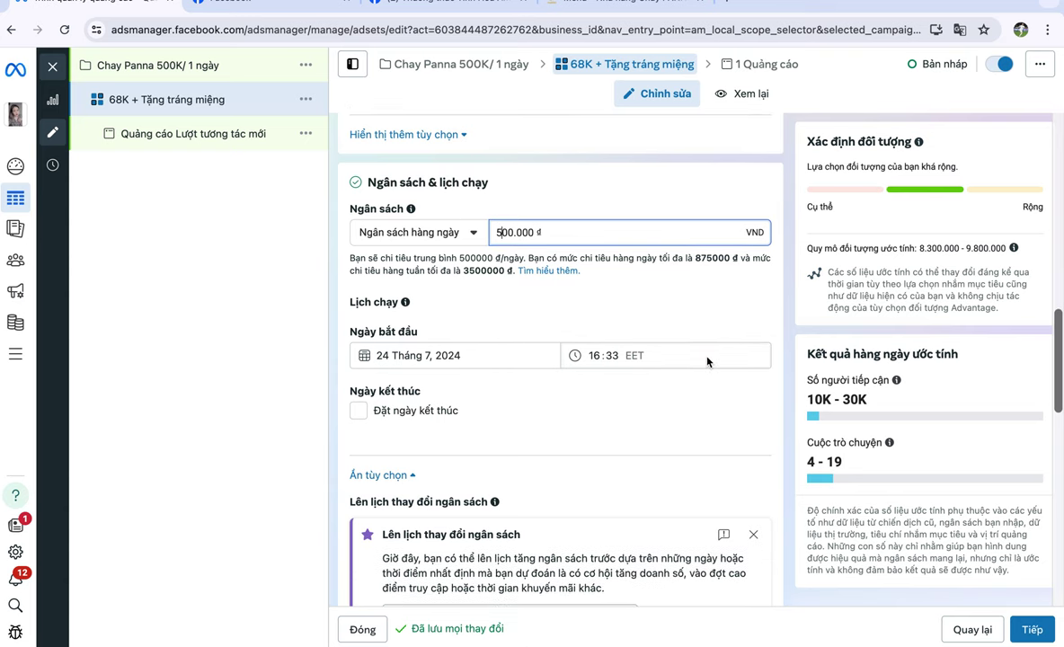
scroll(707, 361, "down", 3)
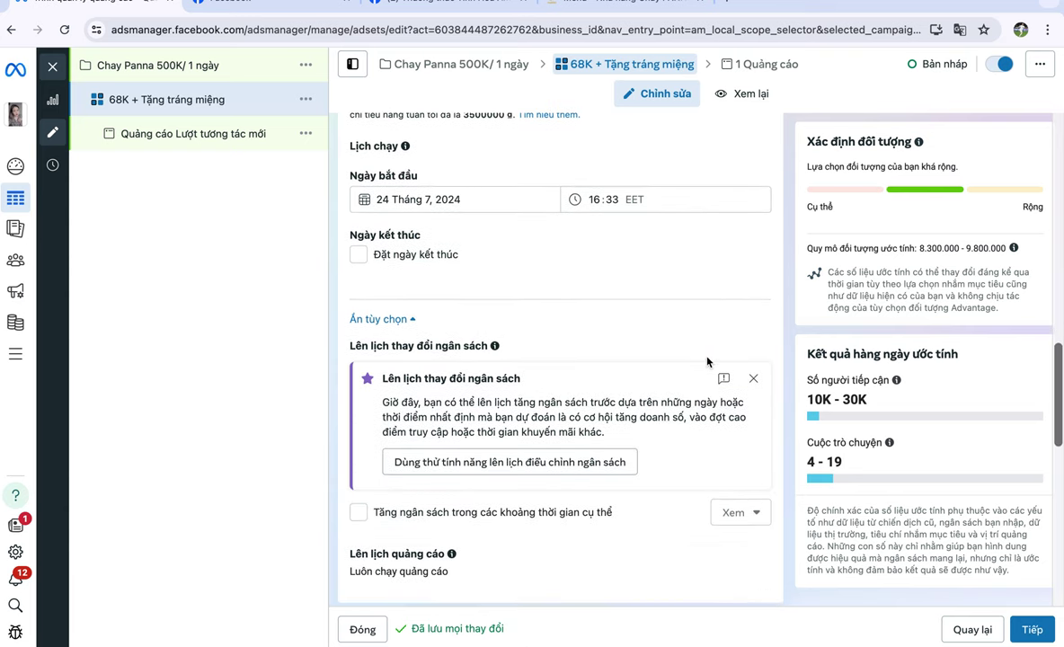
scroll(707, 362, "up", 3)
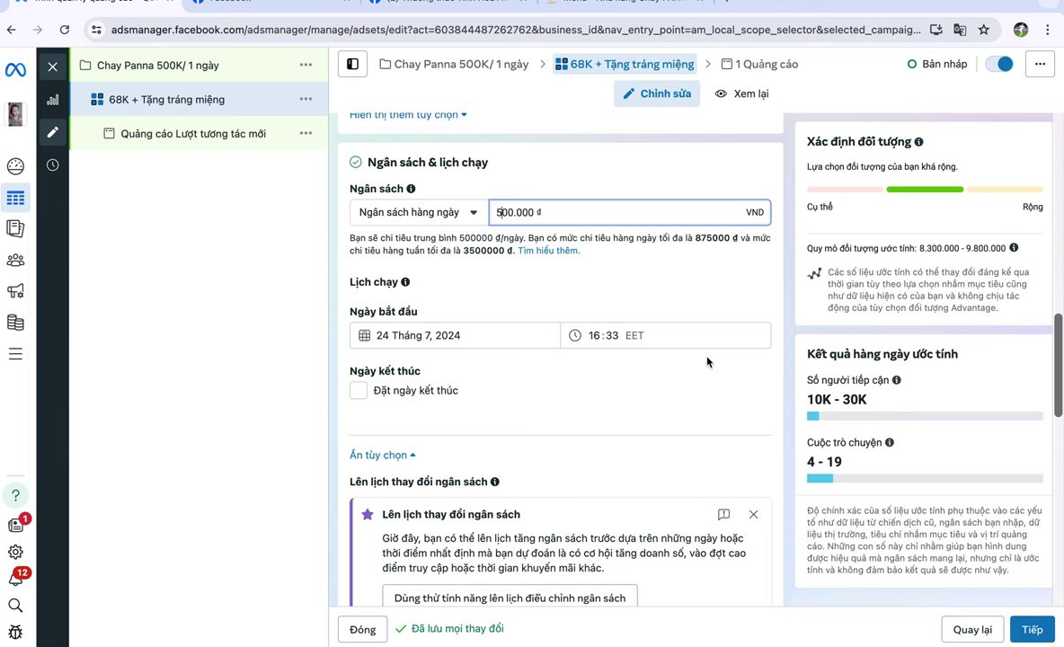
scroll(707, 362, "down", 5)
scroll(705, 359, "up", 4)
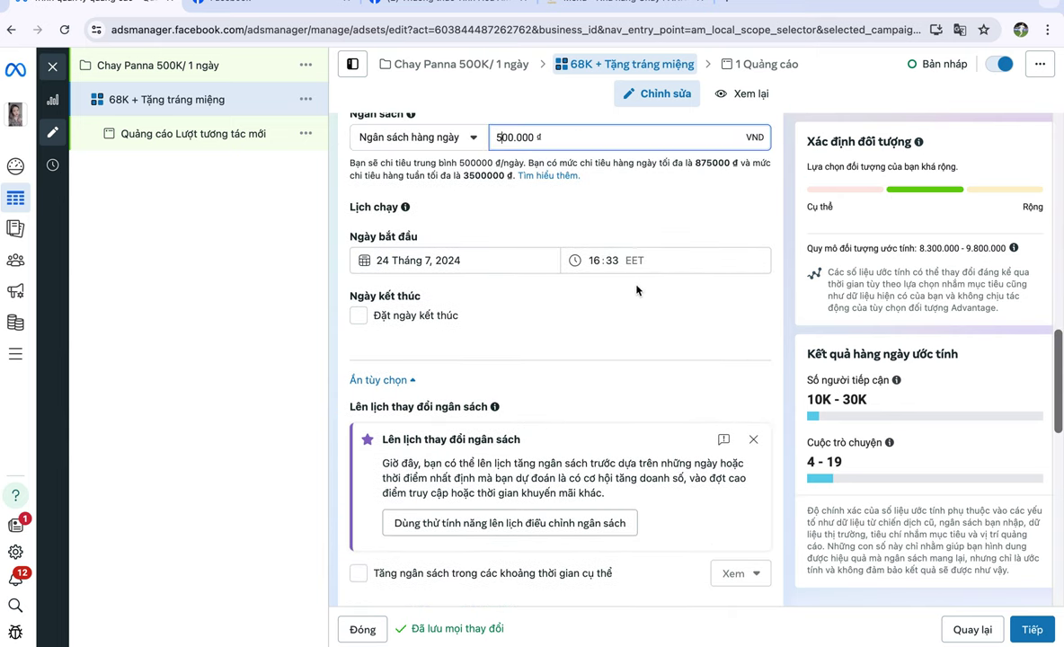
left_click(564, 261)
left_click(594, 260)
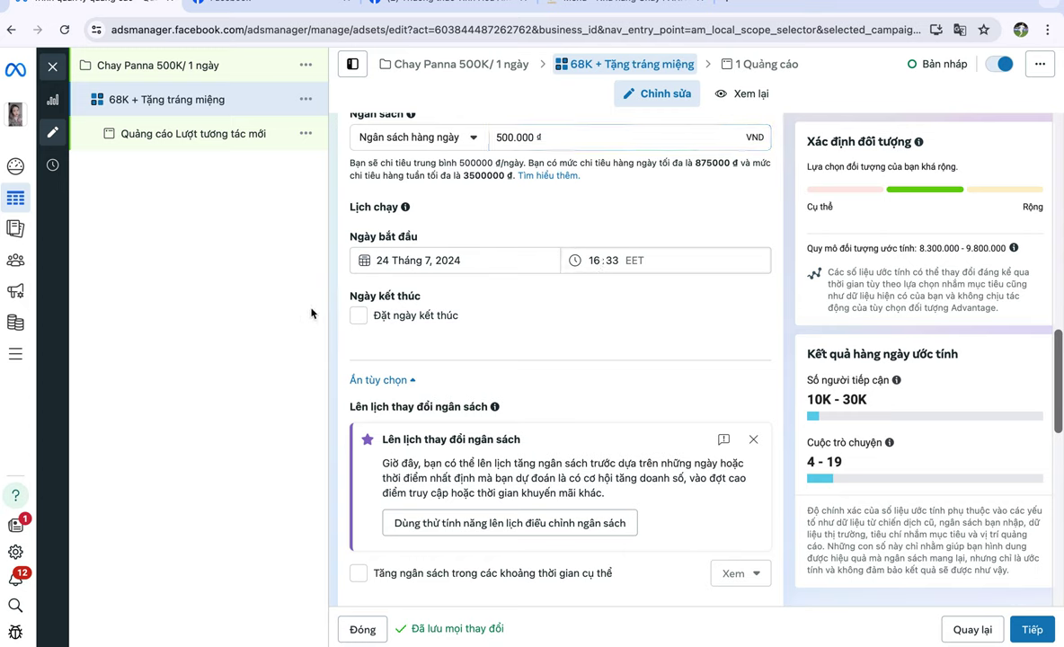
left_click(458, 256)
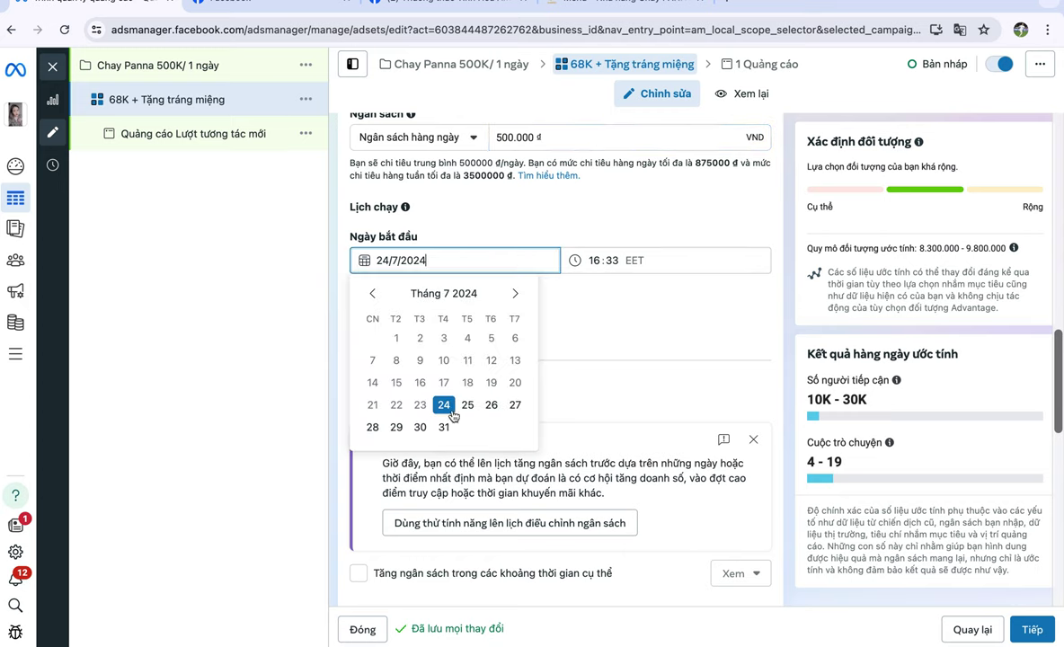
- Try enabling an end date for the ad set and switch it back off
left_click(419, 382)
left_click(585, 313)
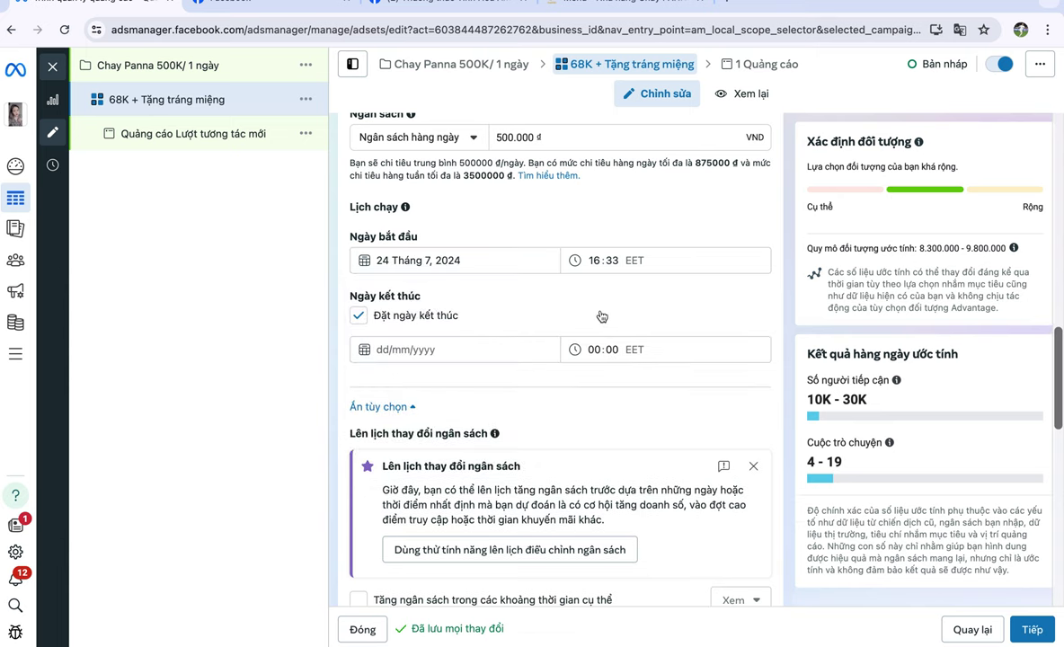
left_click(443, 316)
- Examine the ad set's "Chay HCM 1" saved audience, including its location, minimum age, age range and matching interests
scroll(629, 330, "down", 3)
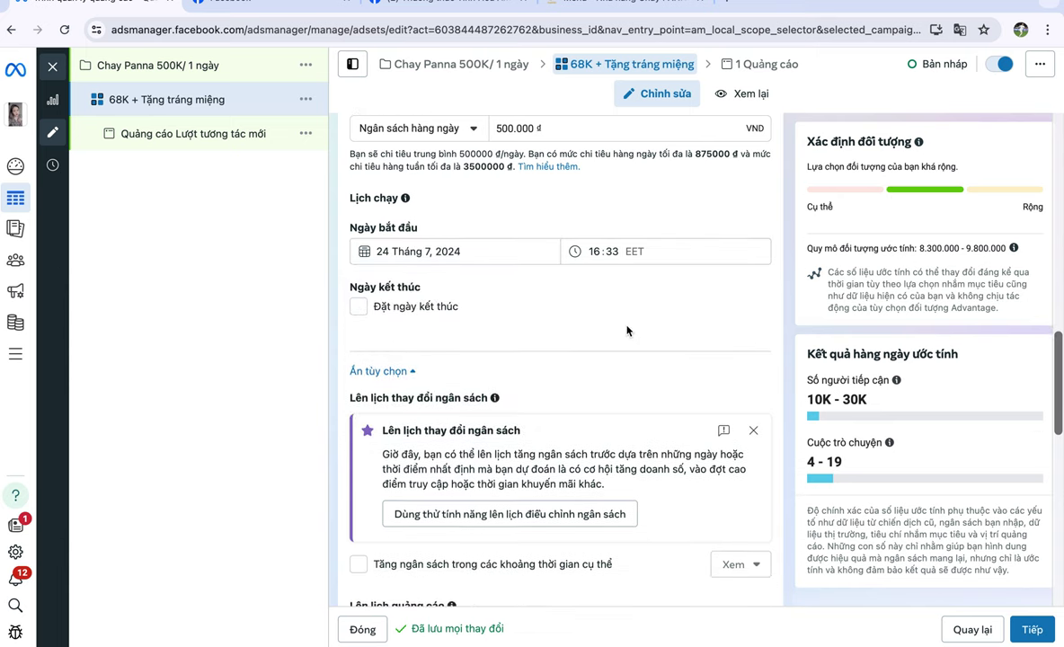
scroll(629, 333, "down", 5)
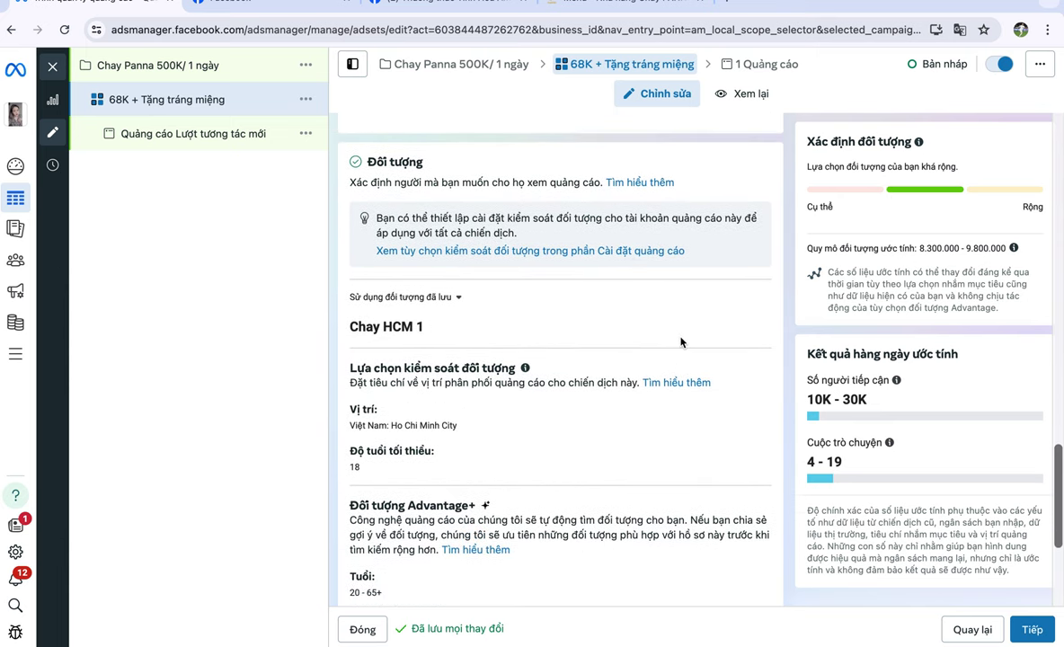
scroll(671, 206, "up", 1)
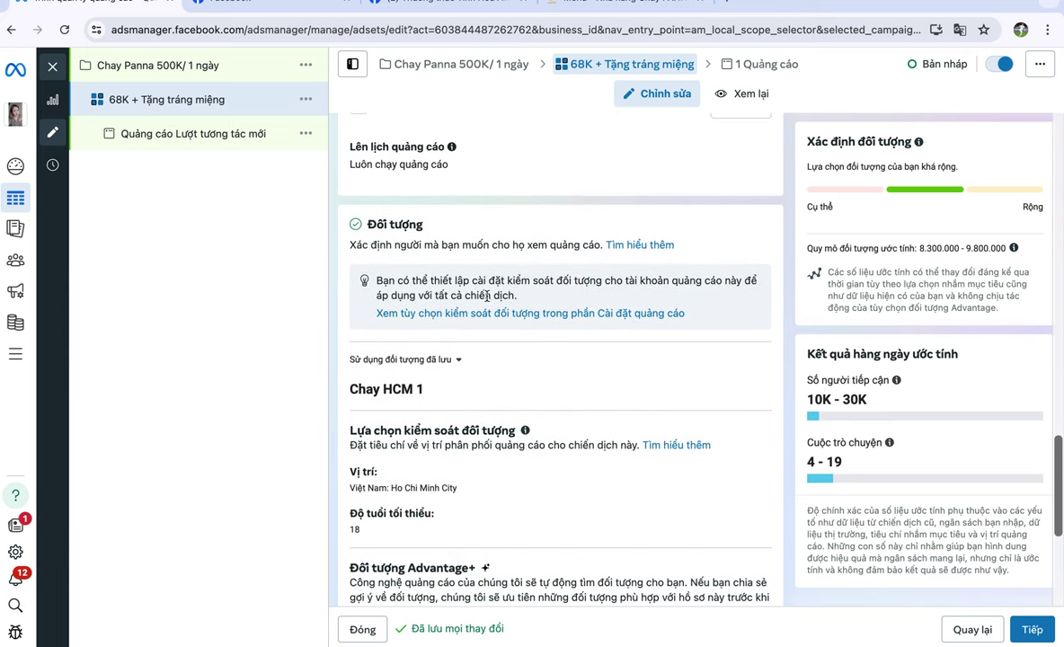
left_click(456, 359)
left_click(559, 367)
scroll(670, 386, "down", 1)
scroll(620, 477, "down", 2)
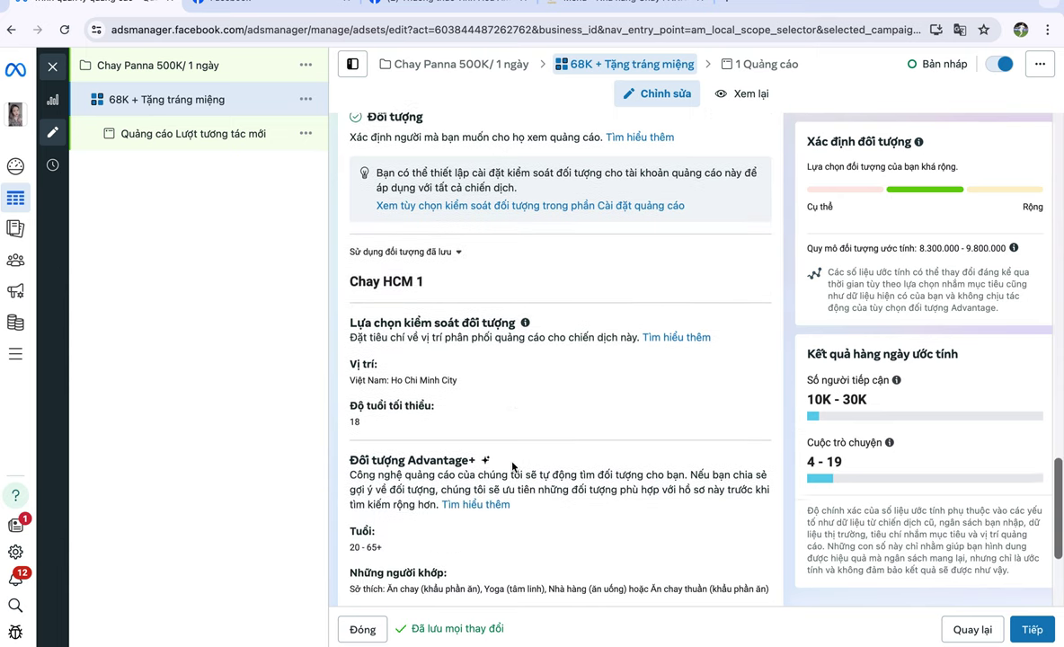
scroll(576, 419, "down", 2)
scroll(576, 418, "down", 1)
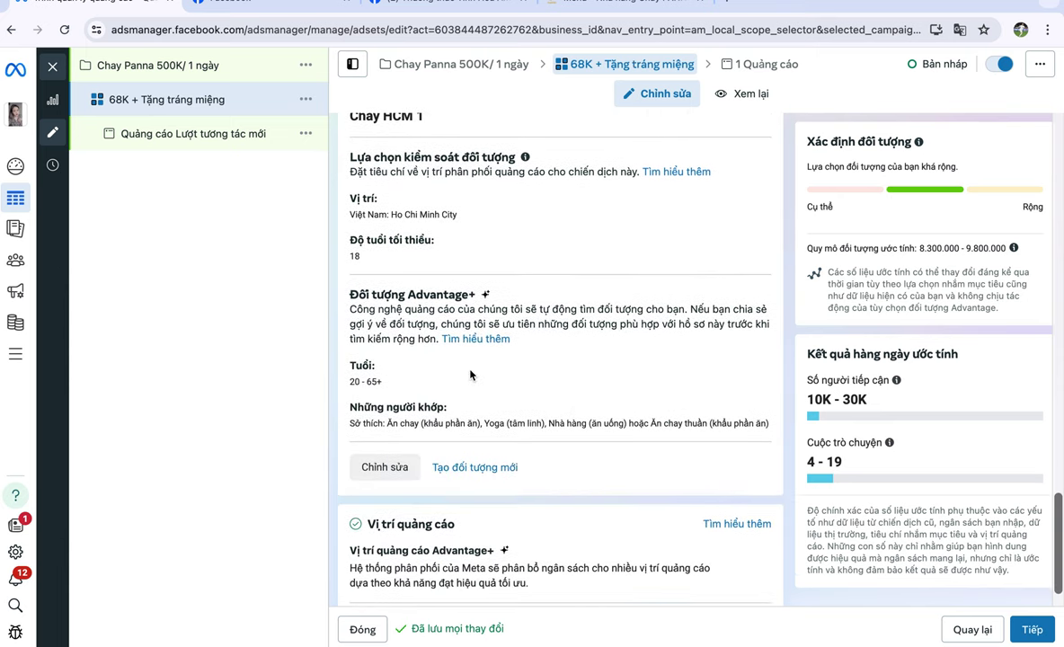
- Open the "Chay HCM 1" audience for editing and inspect its Ho Chi Minh City targeting location on the map
left_click(395, 469)
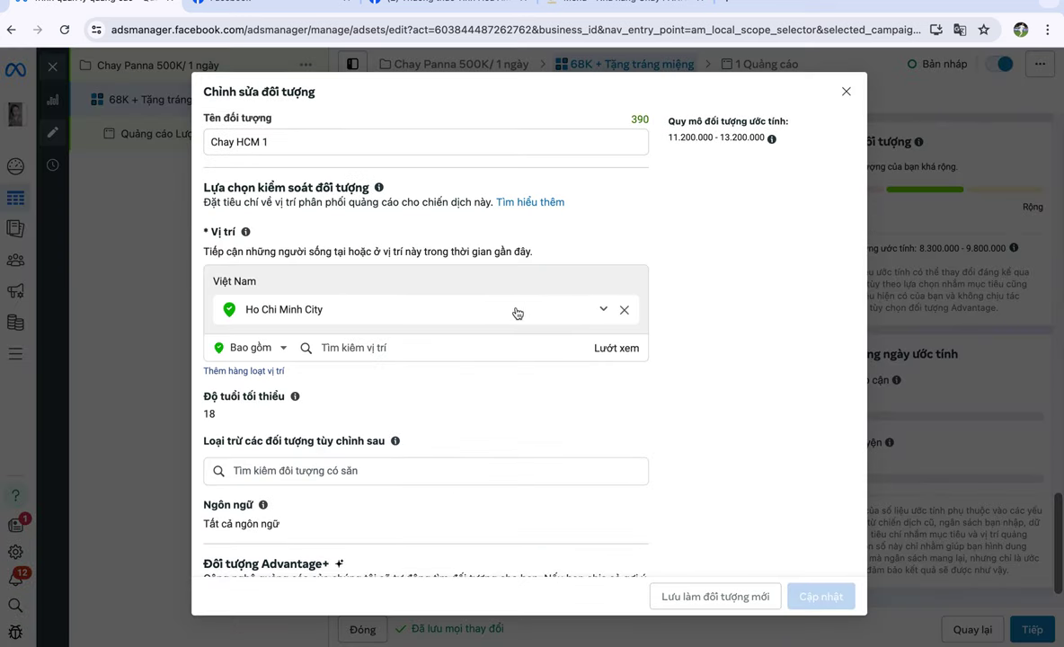
scroll(458, 369, "down", 1)
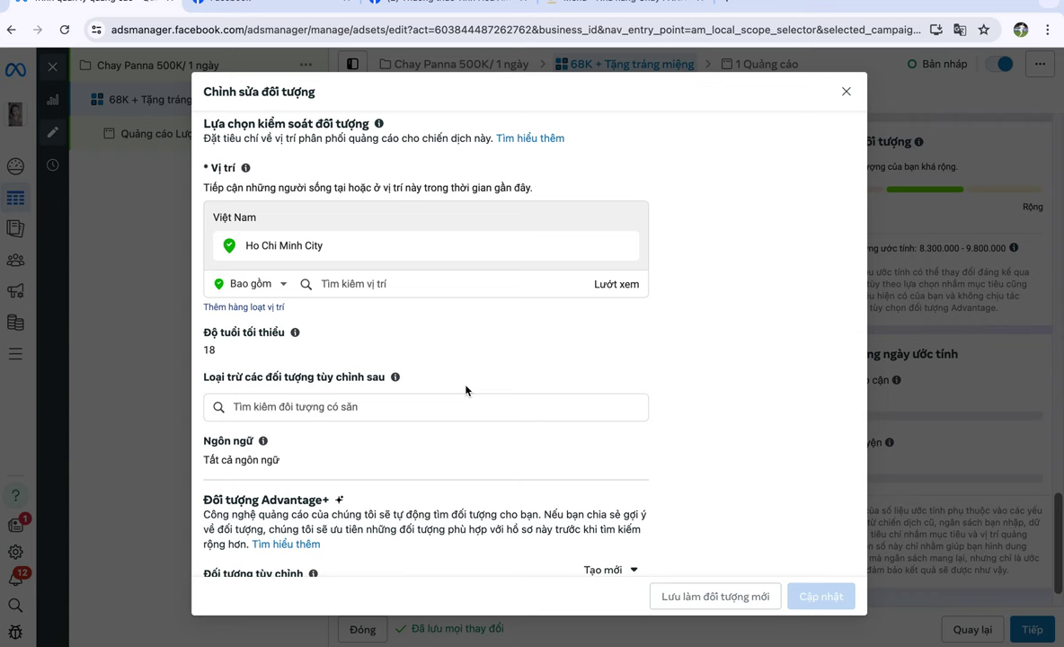
left_click(456, 250)
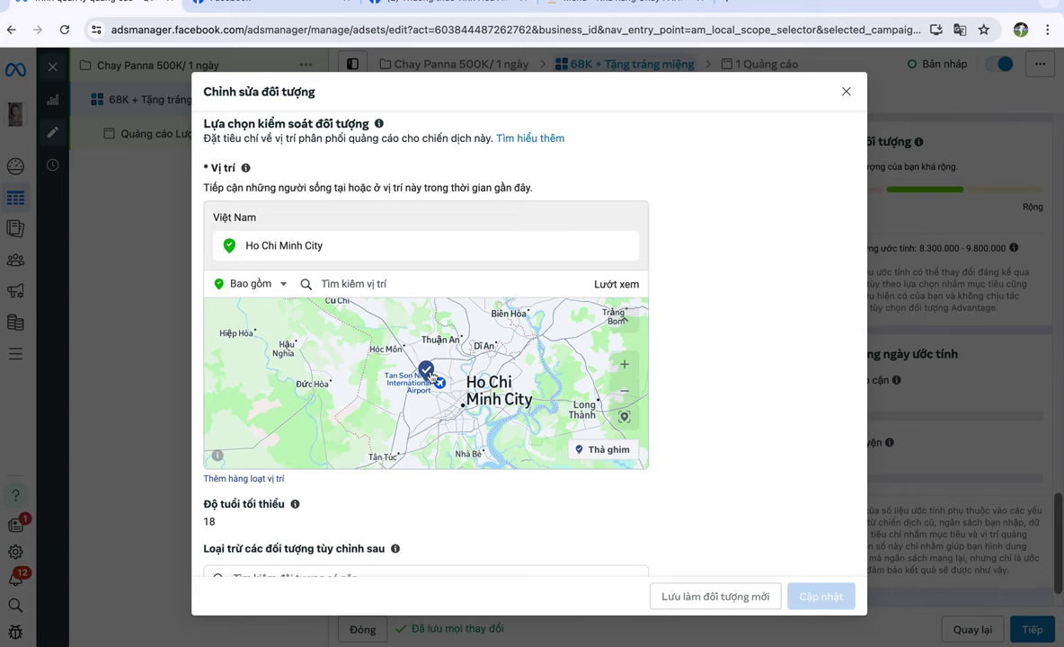
left_click(628, 368)
left_click(628, 367)
left_click(629, 369)
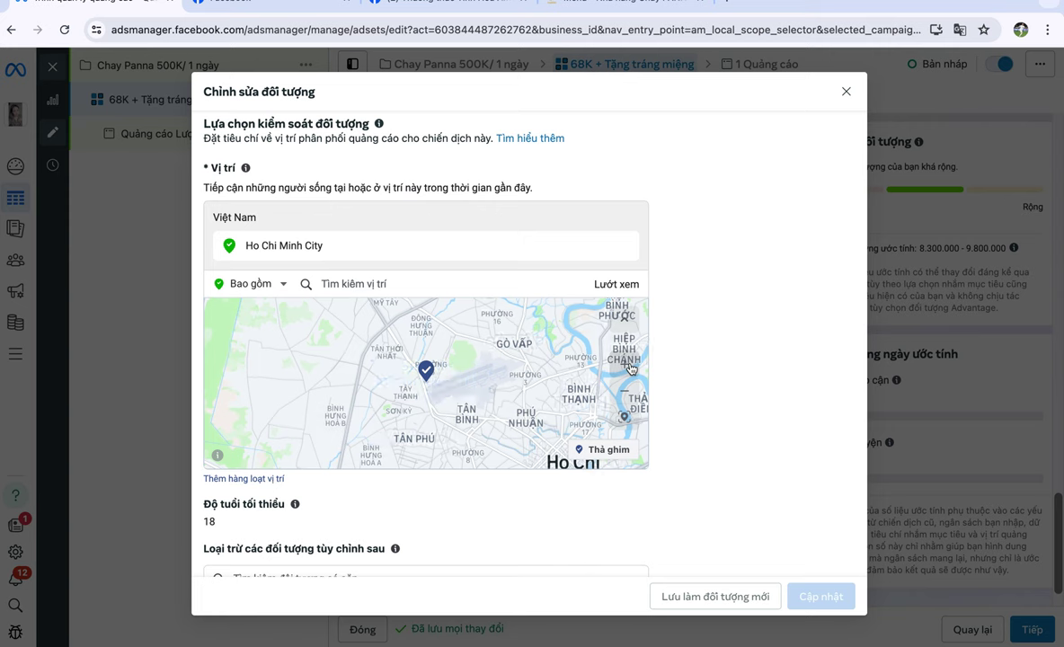
left_click(629, 368)
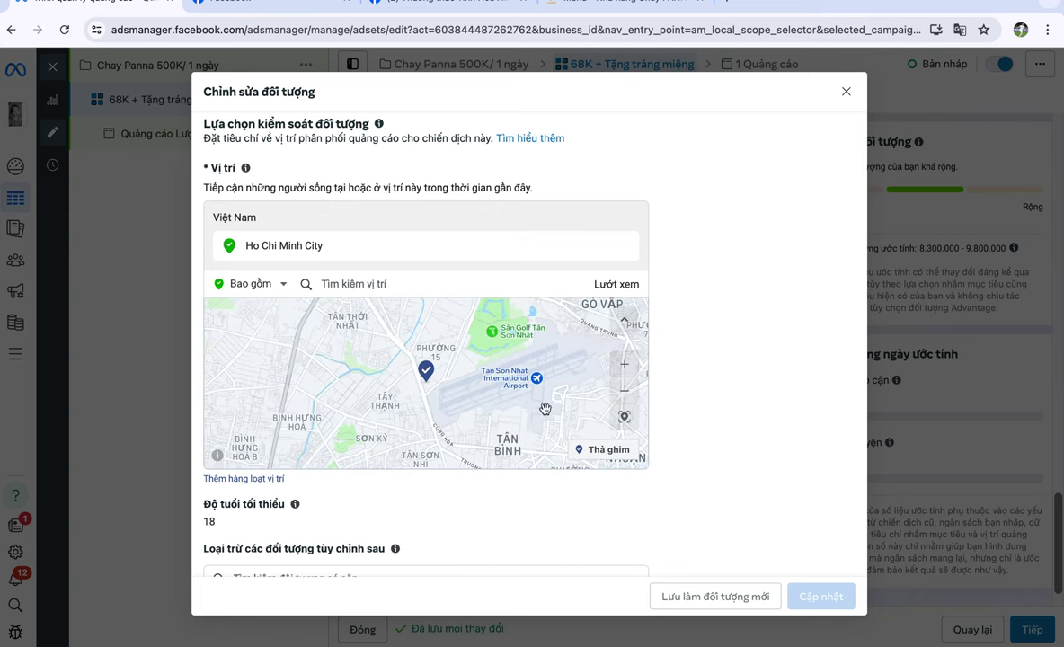
- Try placing a location pin in the Bình Trị Đông area and leave the audience editor without saving
left_click_drag(519, 419, 591, 378)
mouse_move(388, 375)
left_mouse_down()
mouse_move(435, 333)
mouse_move(472, 405)
mouse_move(593, 286)
mouse_move(568, 299)
mouse_move(444, 289)
left_mouse_up()
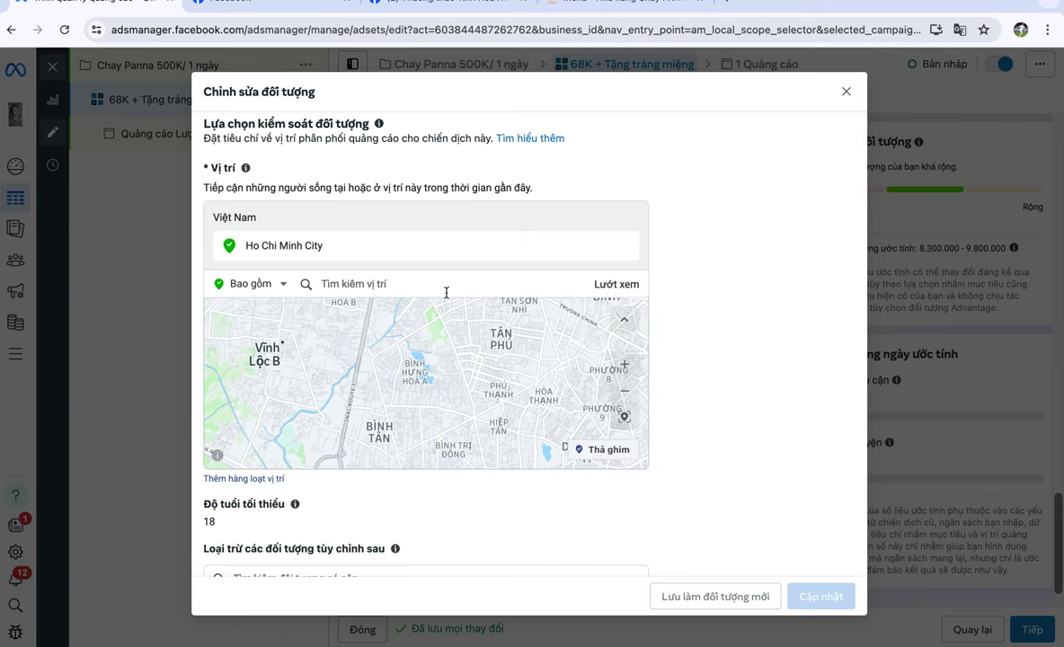
left_click_drag(447, 359, 439, 301)
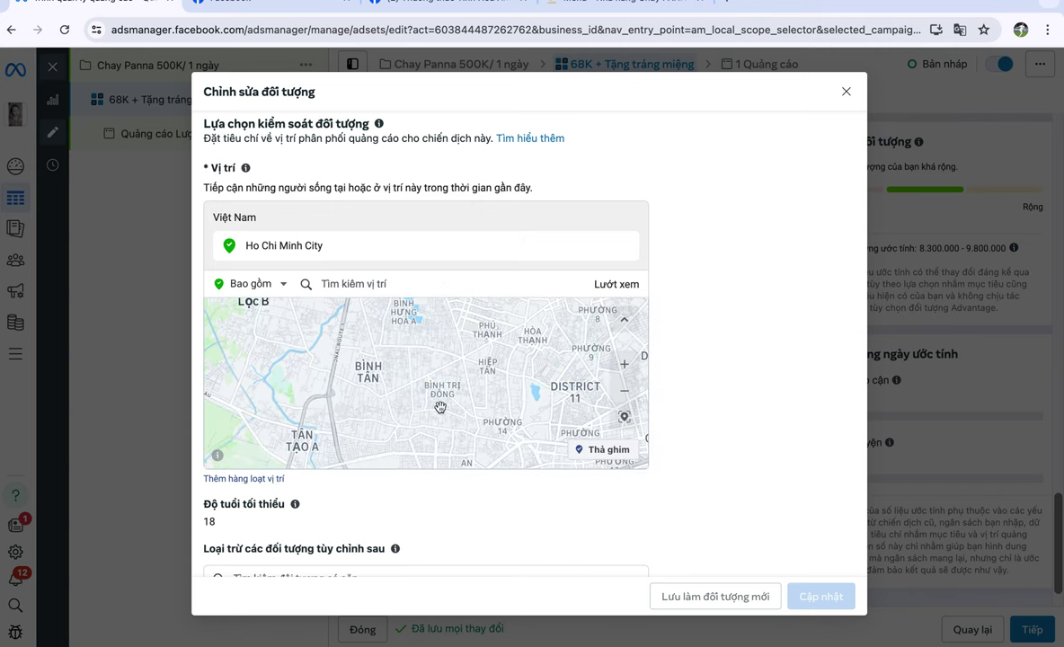
left_click(624, 363)
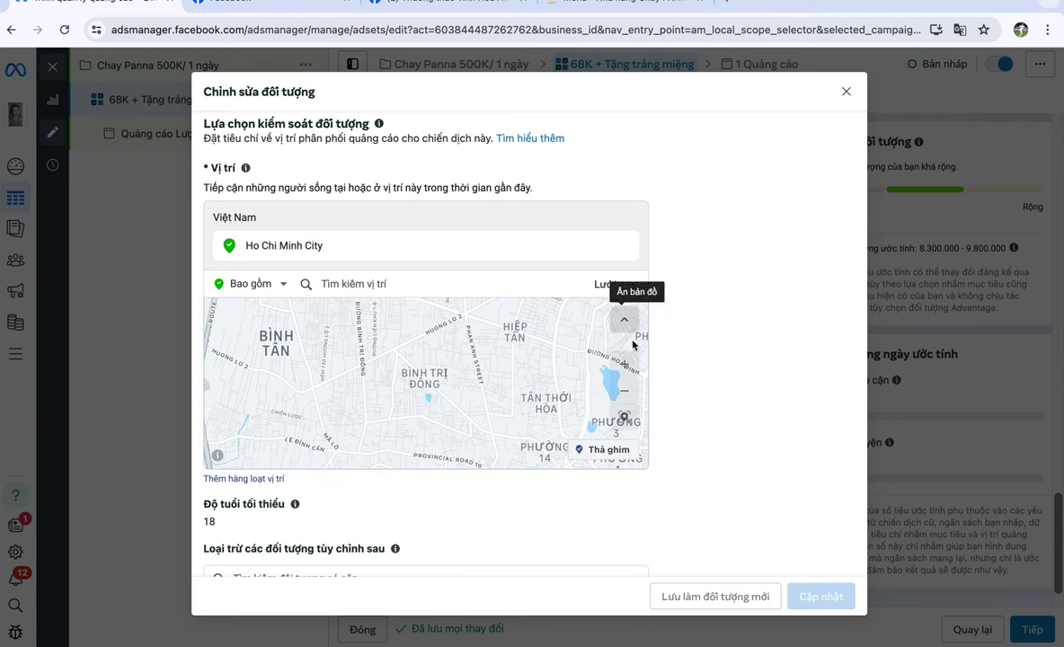
left_click(633, 368)
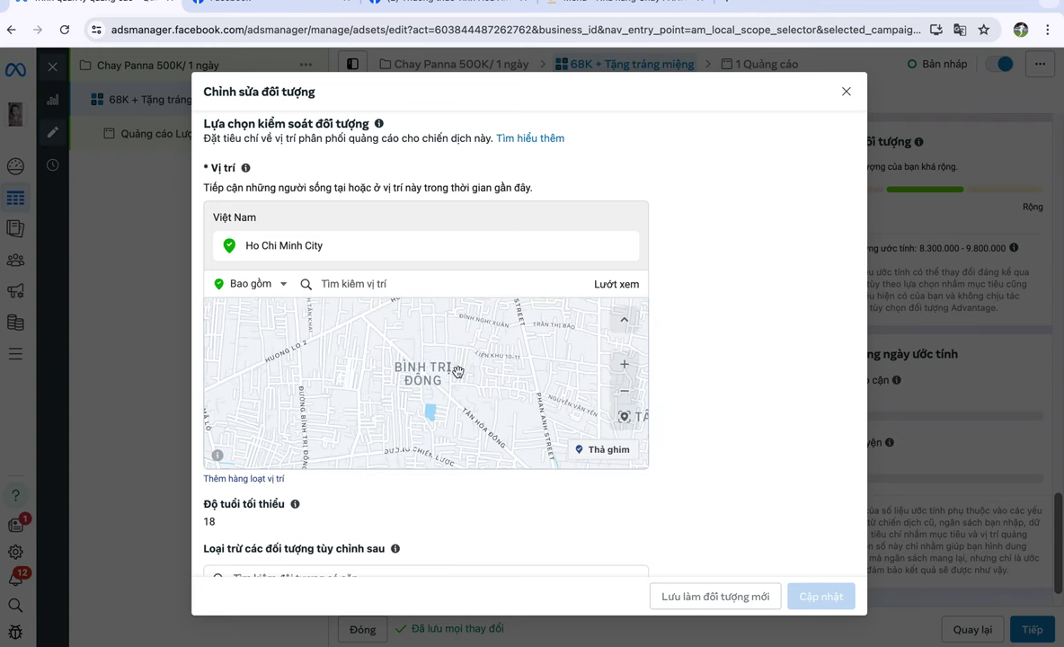
left_click(607, 450)
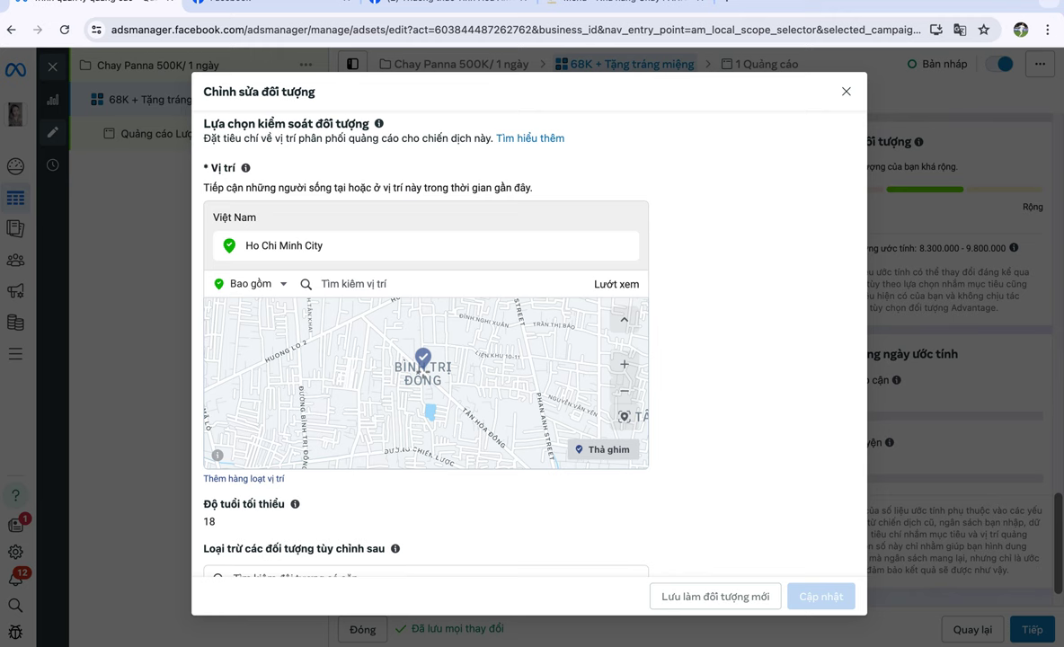
key("Escape")
- Edit the "Chay HCM 1" audience's age range, setting the minimum to 22 and keeping the maximum at 65+
scroll(597, 339, "up", 1)
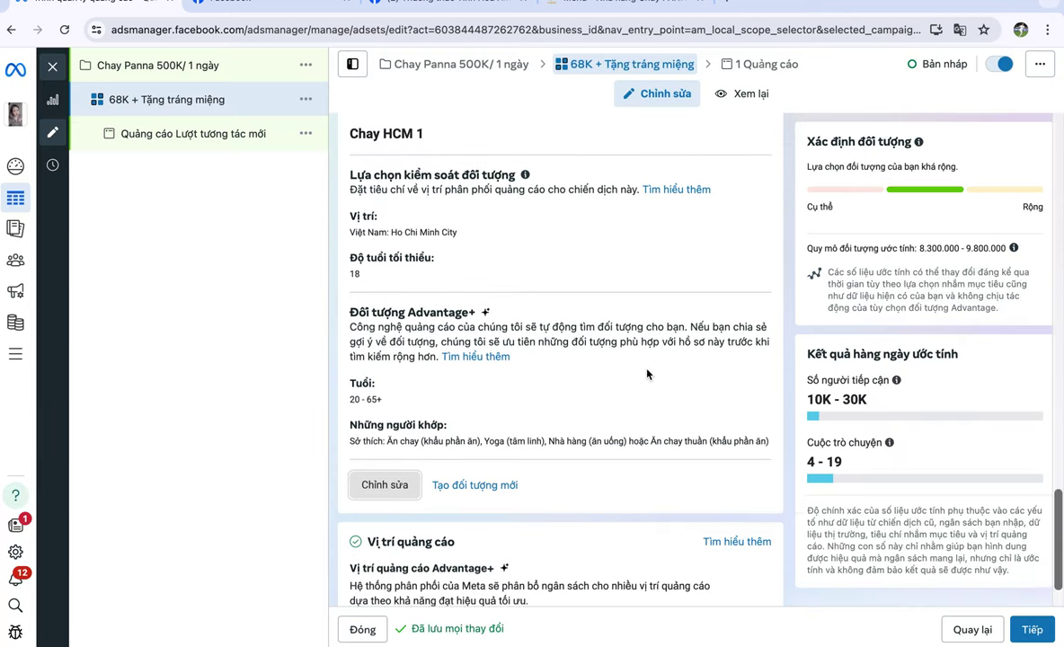
scroll(638, 207, "up", 1)
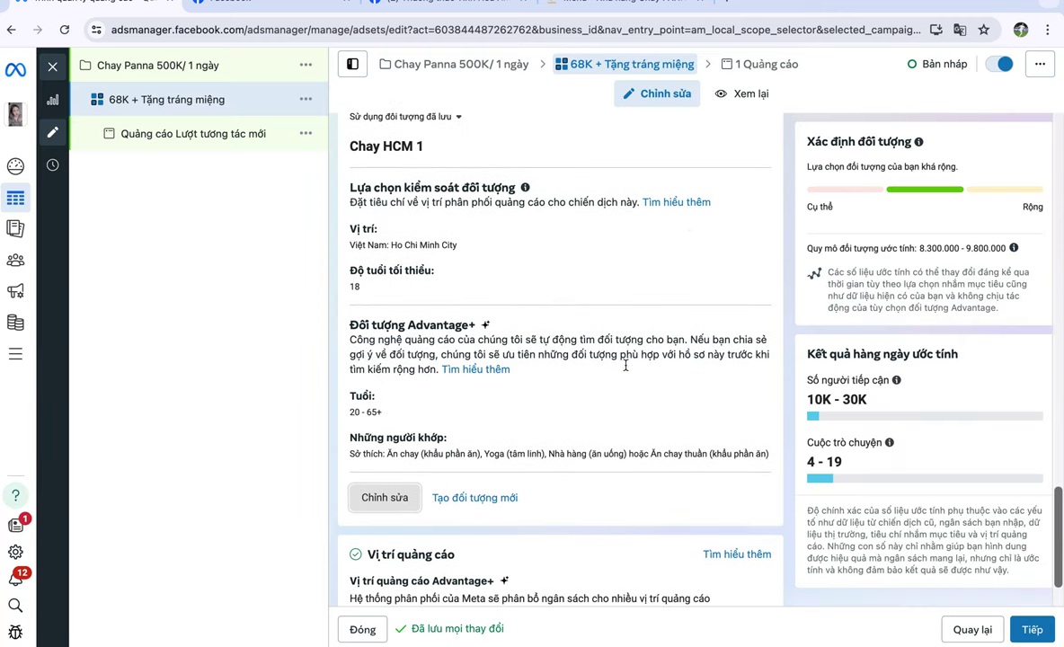
left_click(378, 497)
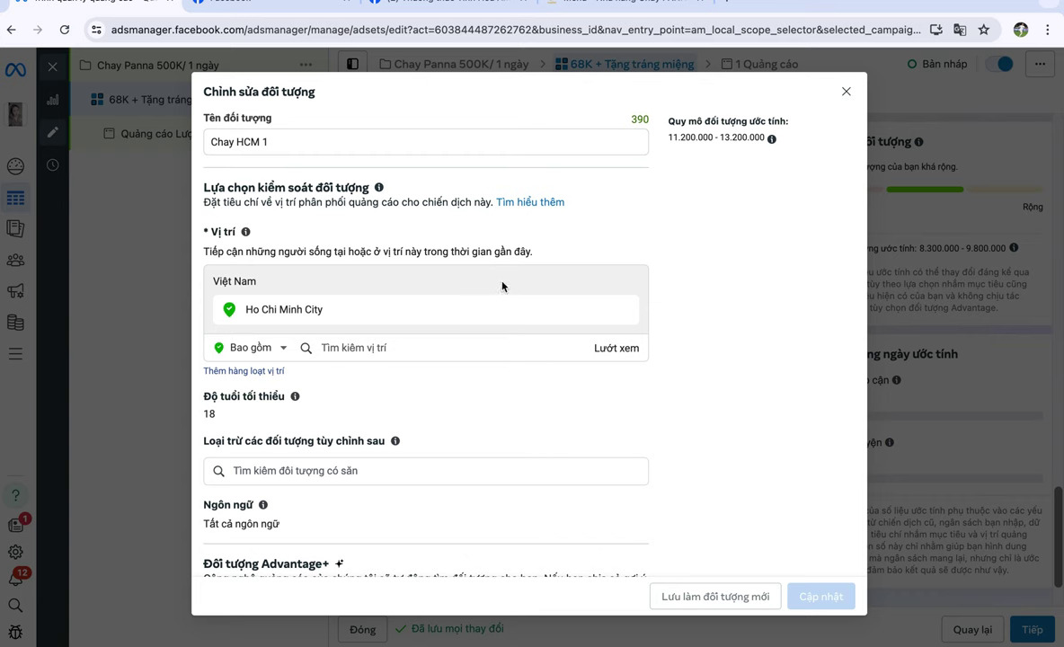
scroll(543, 371, "down", 1)
scroll(542, 371, "down", 3)
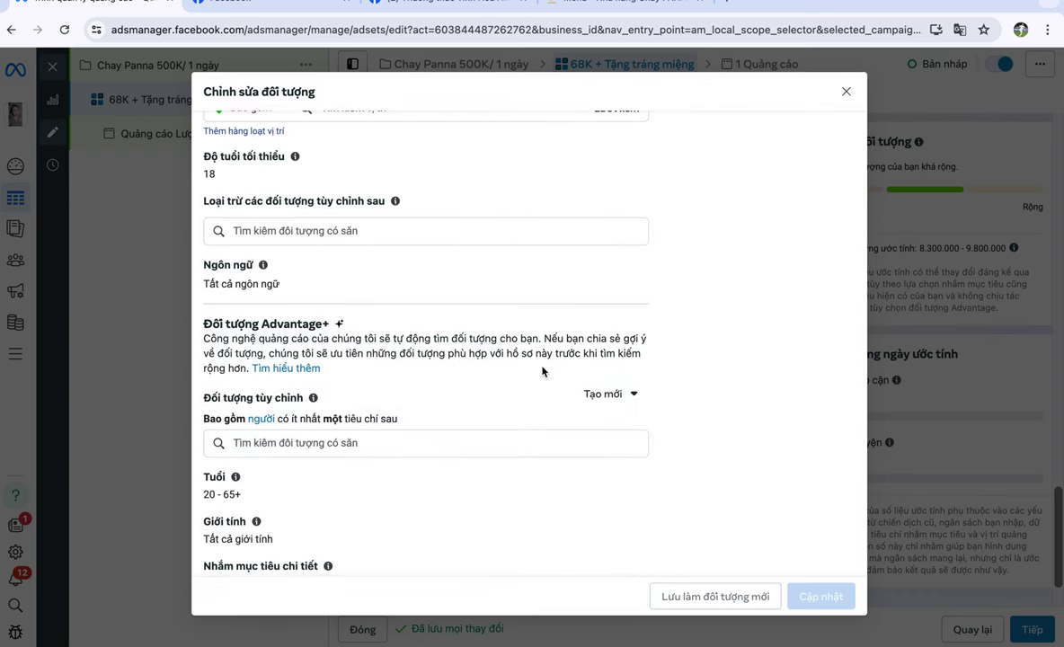
scroll(391, 444, "down", 2)
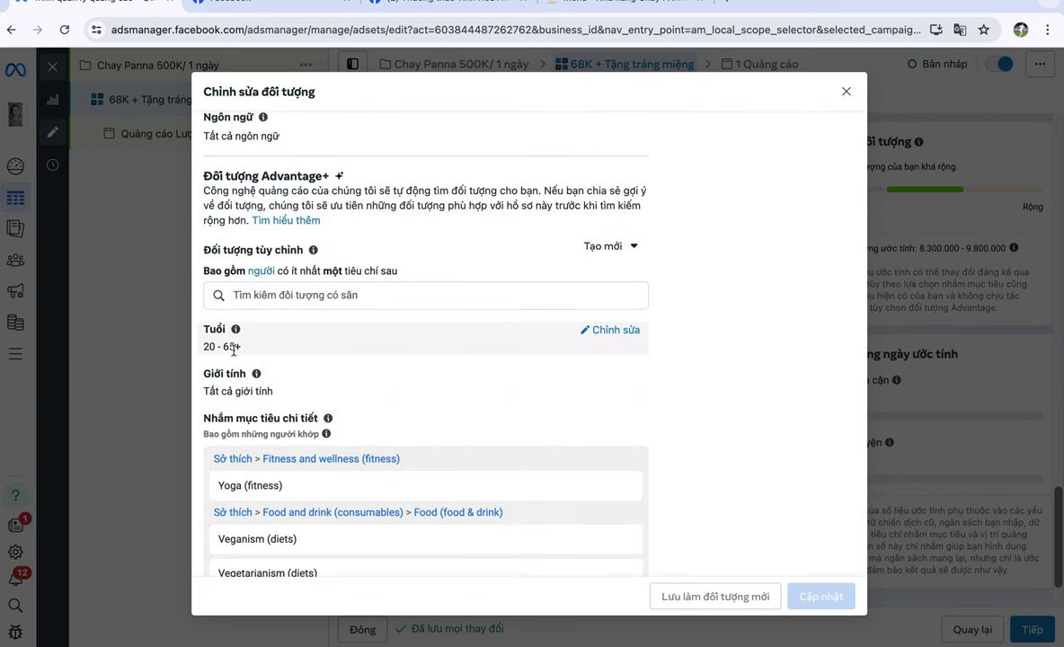
left_click(615, 331)
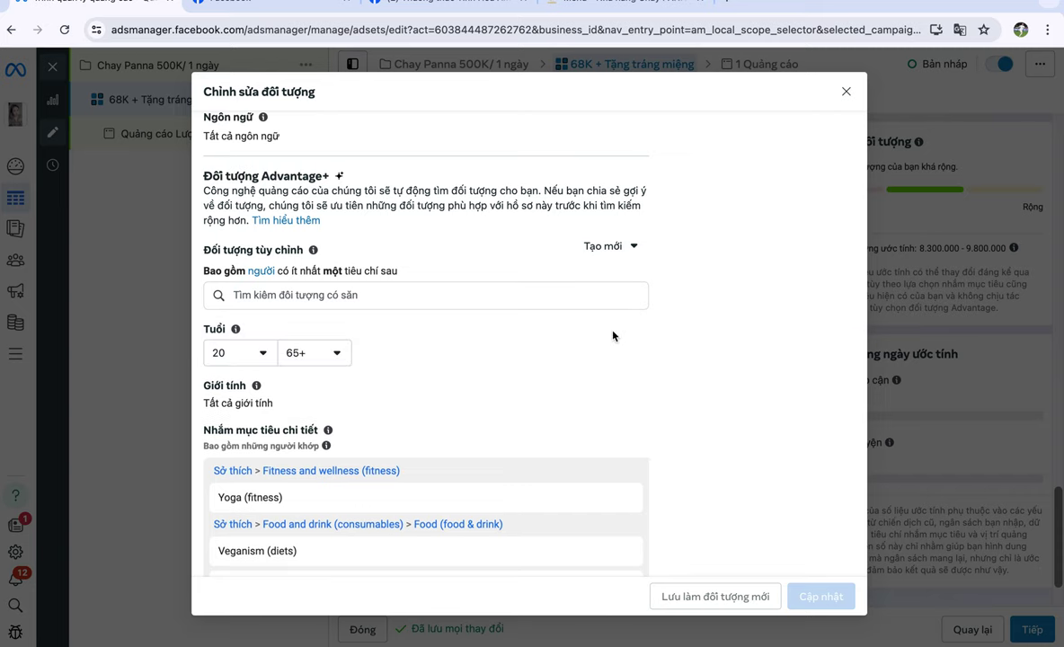
left_click(258, 355)
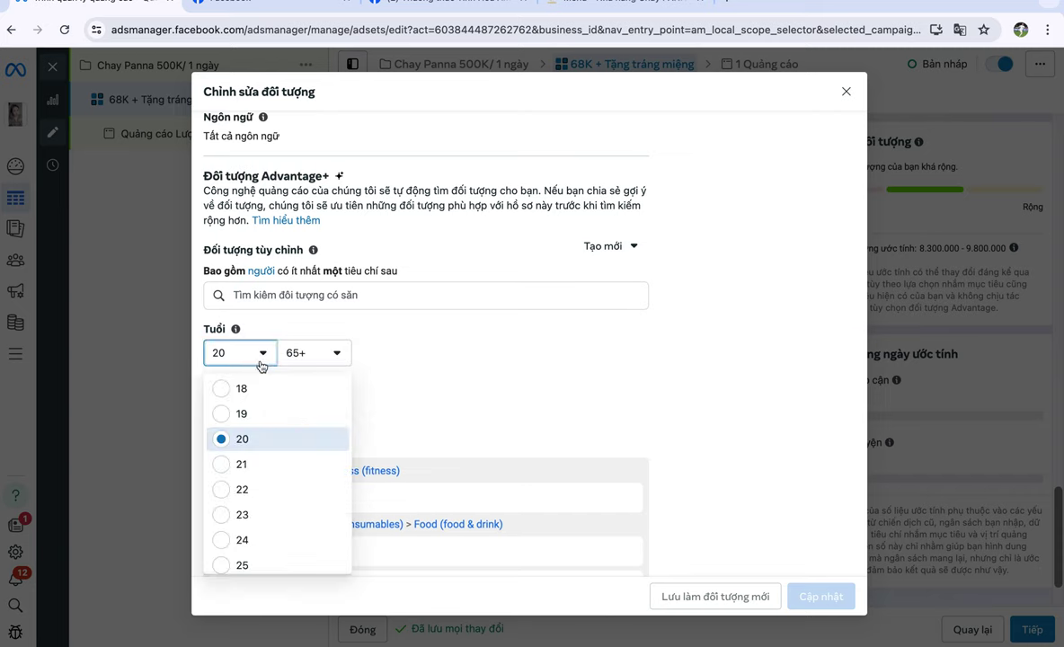
left_click(268, 492)
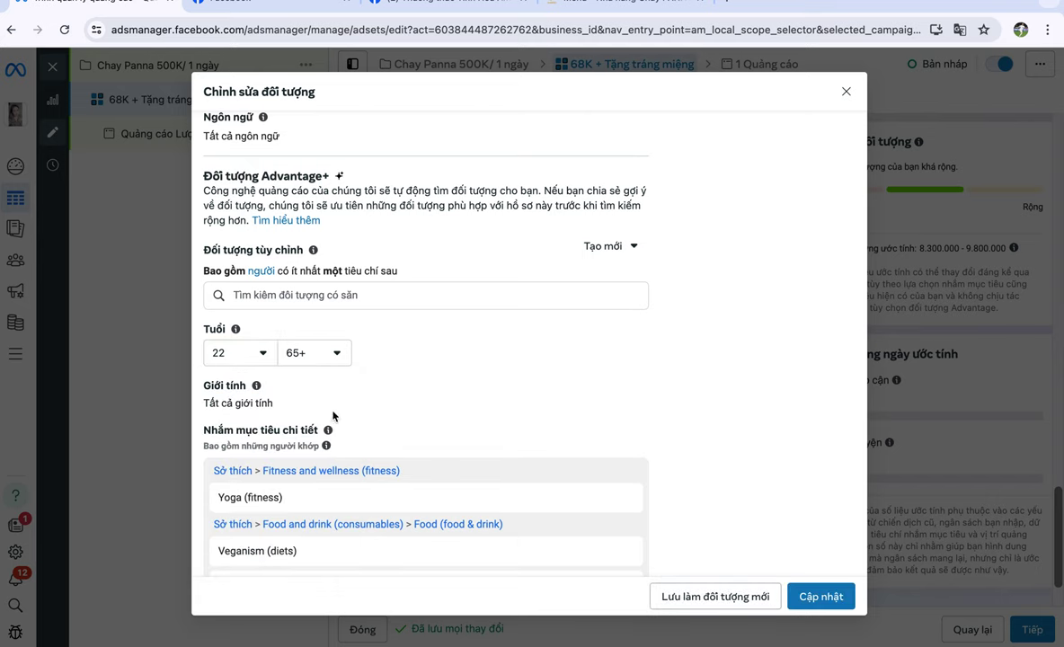
left_click(325, 357)
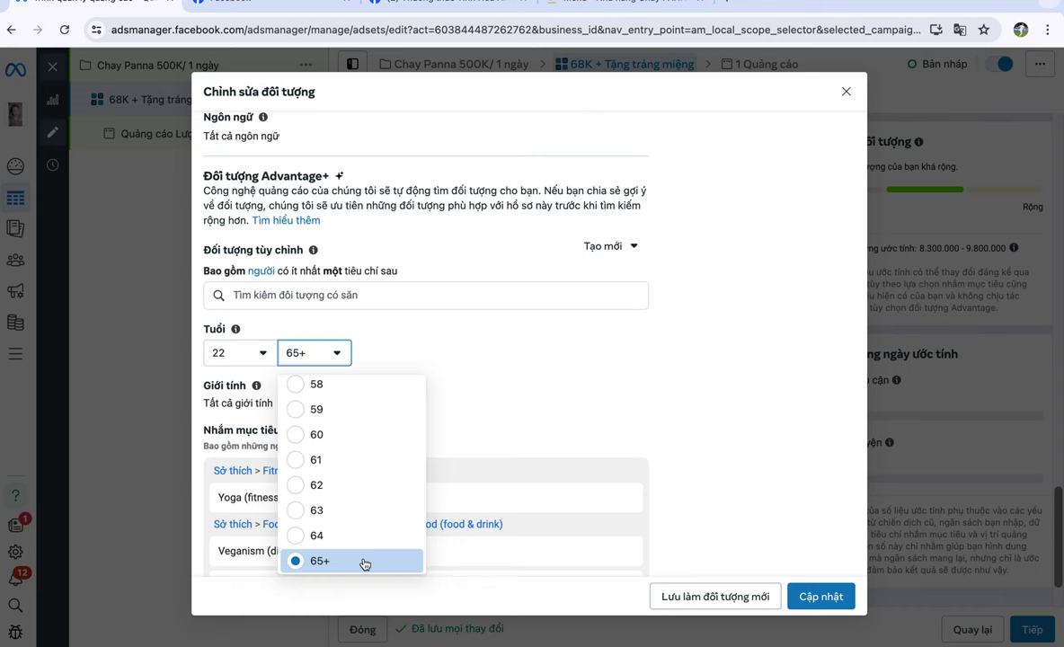
left_click(719, 334)
- Save the edited "Chay HCM 1" audience, applying the update to all campaigns using it, and check its estimated audience size
scroll(593, 381, "down", 2)
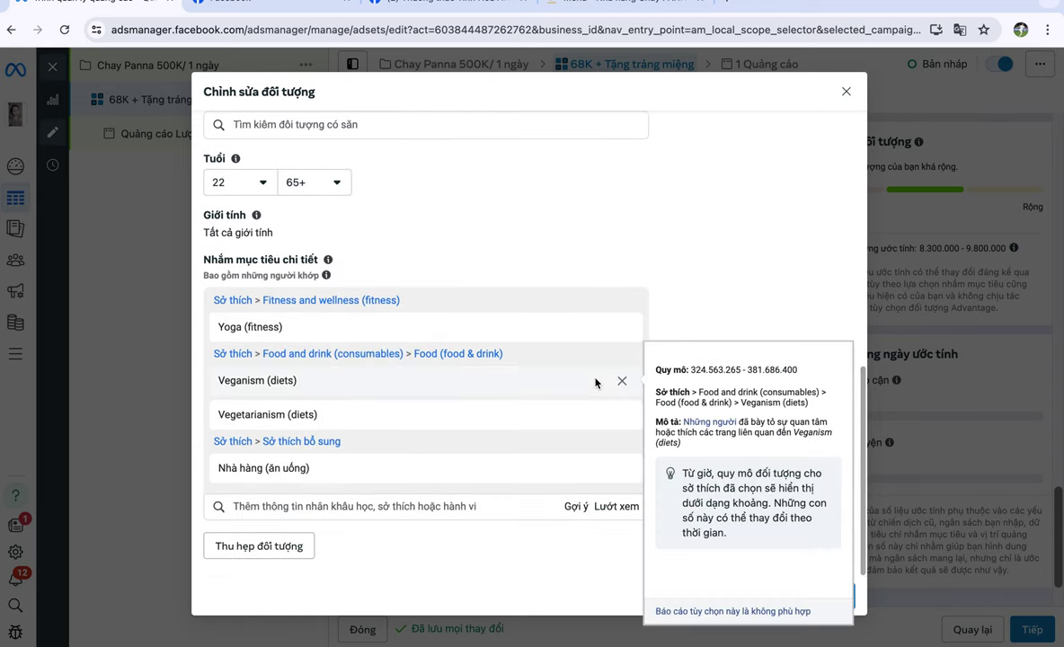
mouse_move(521, 316)
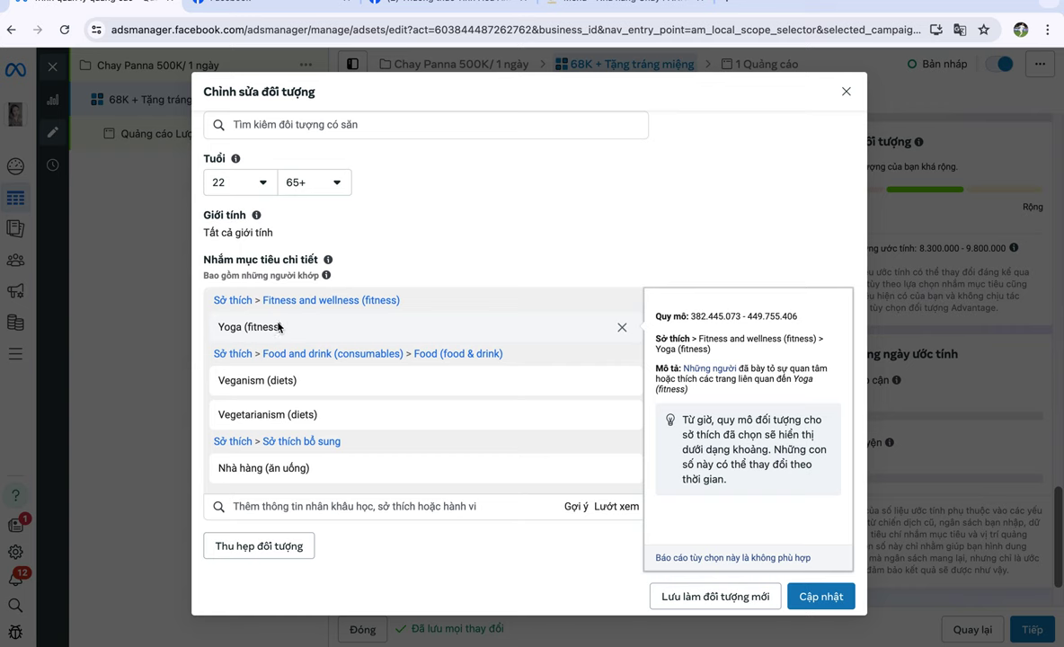
mouse_move(380, 415)
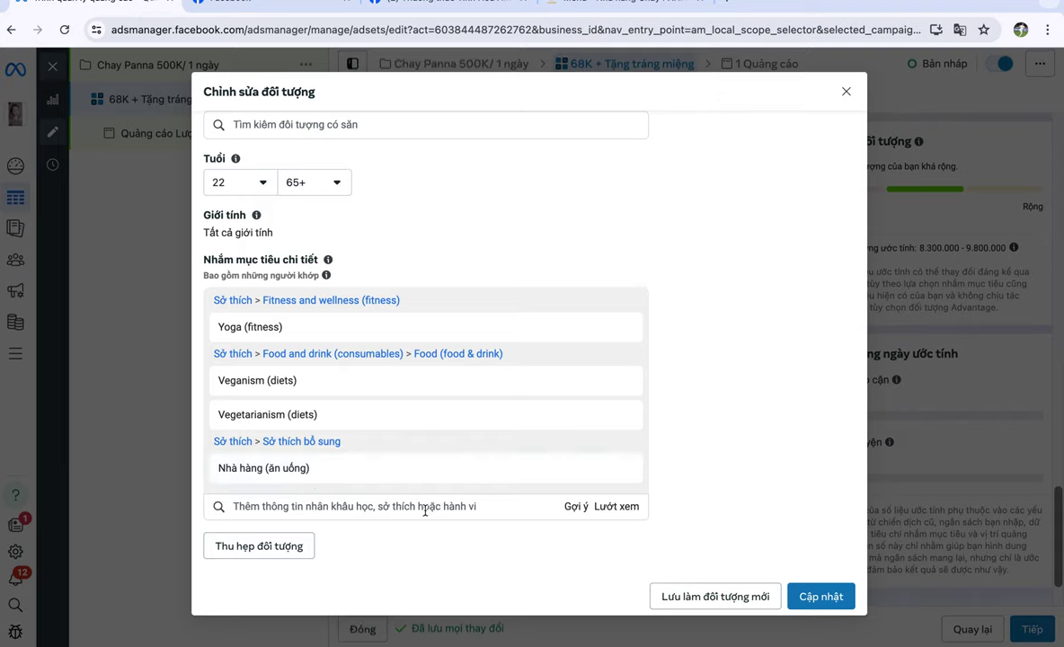
left_click(817, 594)
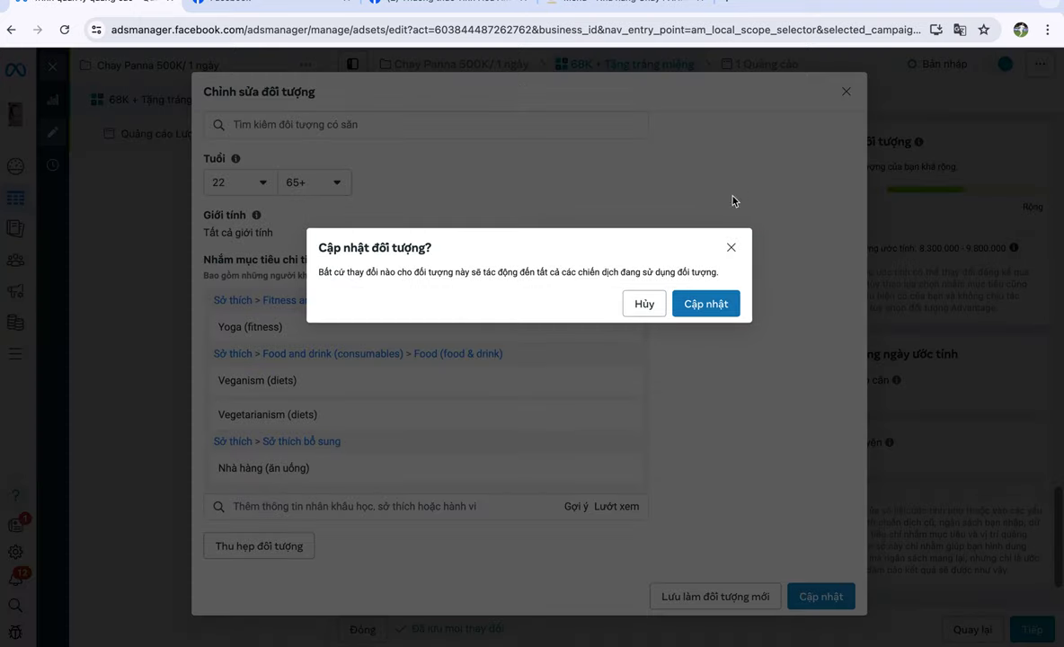
left_click(720, 305)
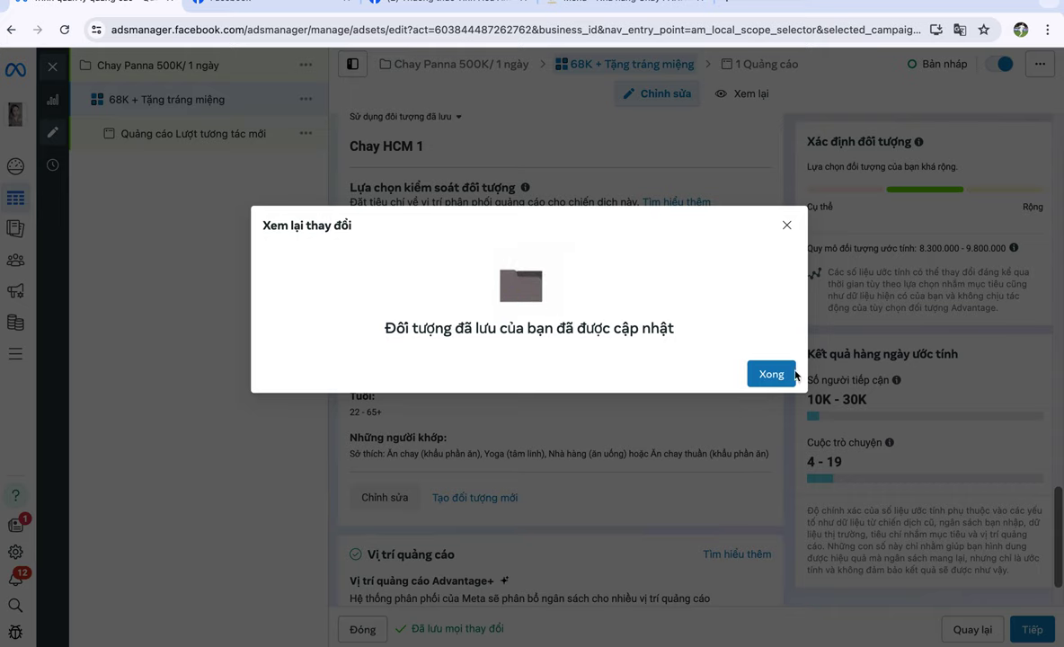
left_click(766, 373)
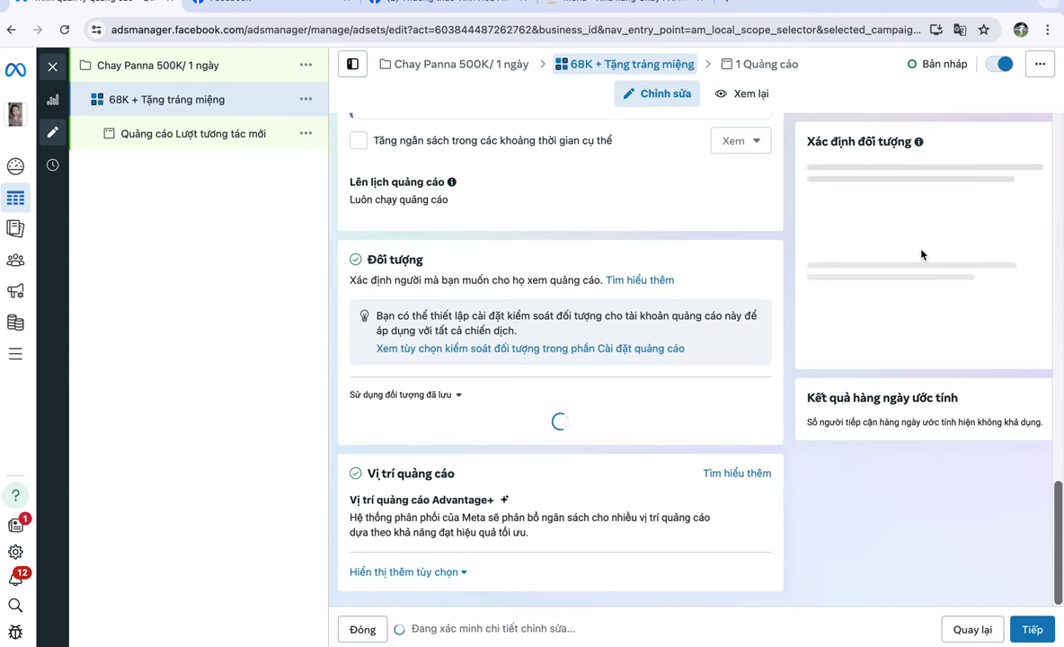
left_click_drag(918, 253, 1014, 253)
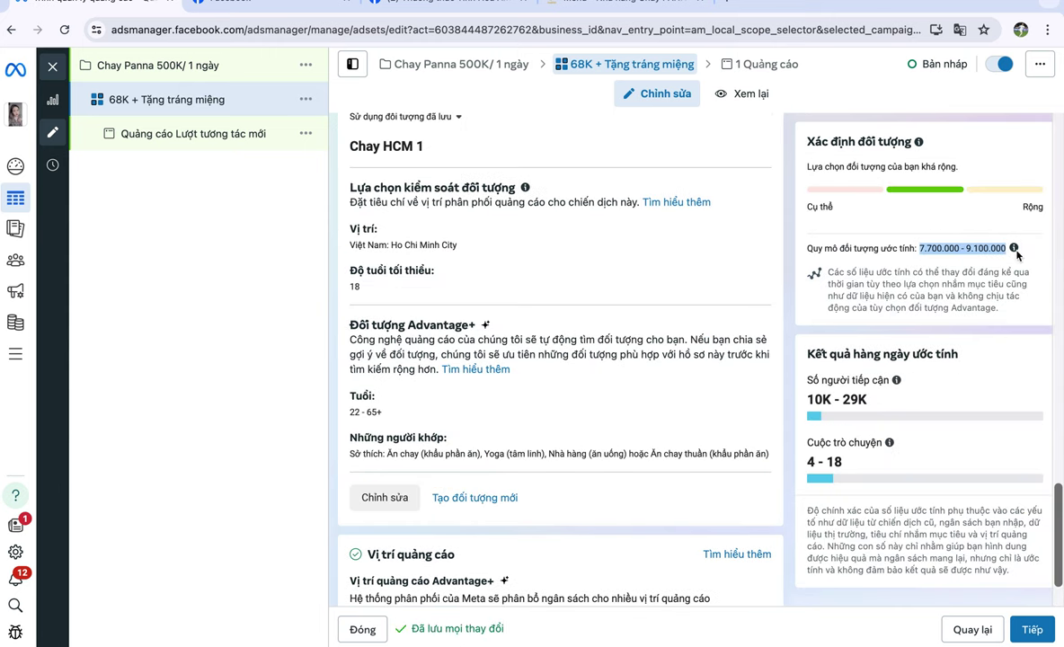
mouse_move(1018, 257)
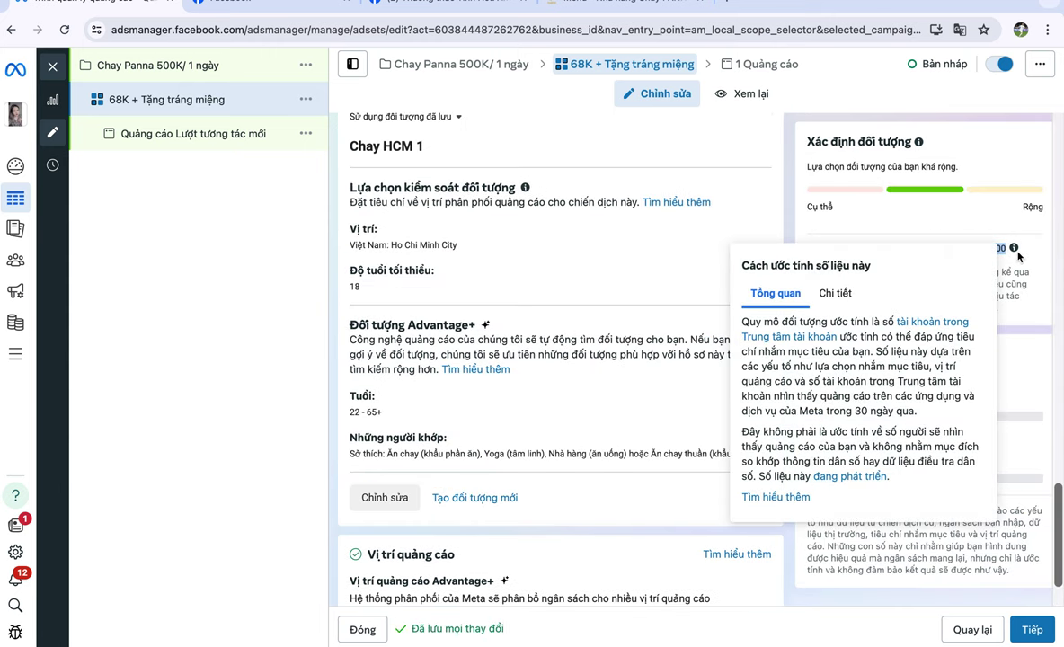
left_click(797, 203)
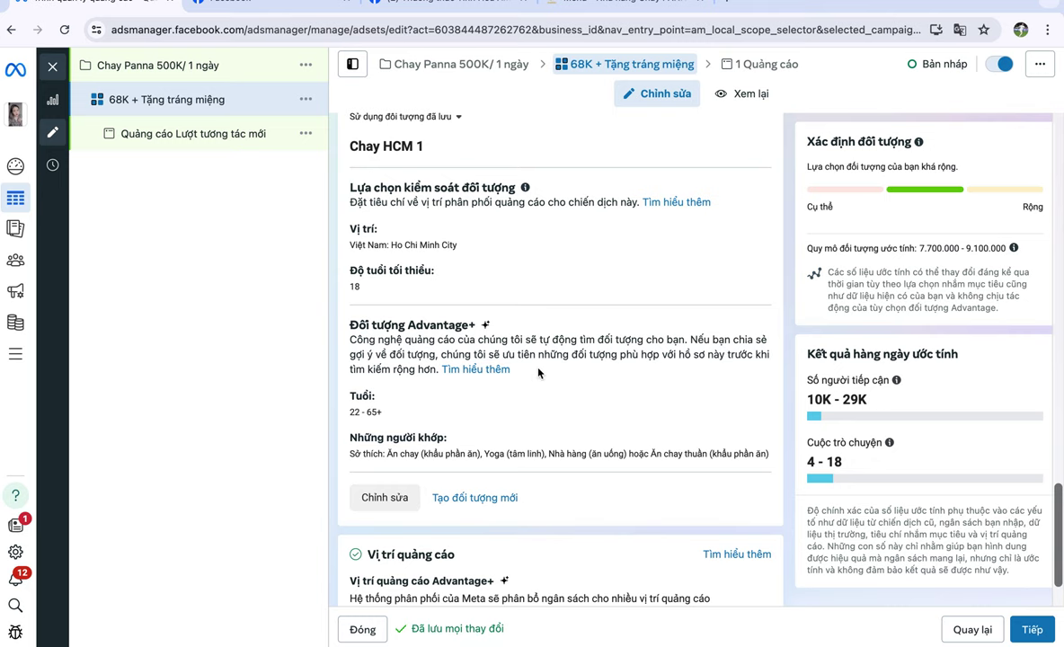
- Switch the ad set's placements from Advantage+ to manual placements (Vị trí quảng cáo thủ công)
scroll(537, 372, "down", 2)
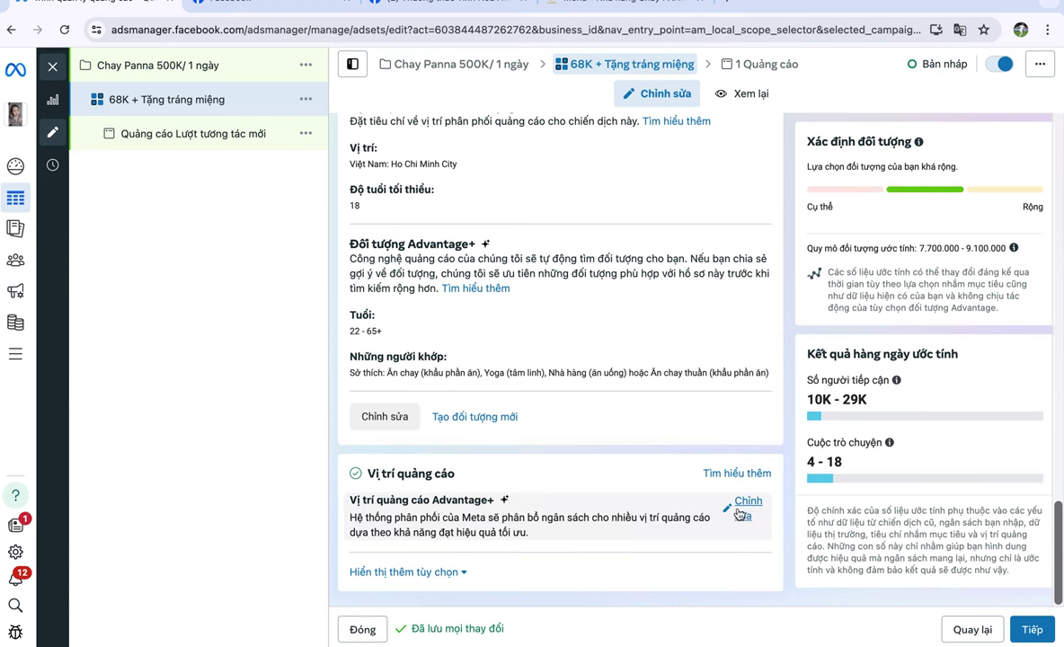
left_click(735, 508)
scroll(637, 410, "down", 1)
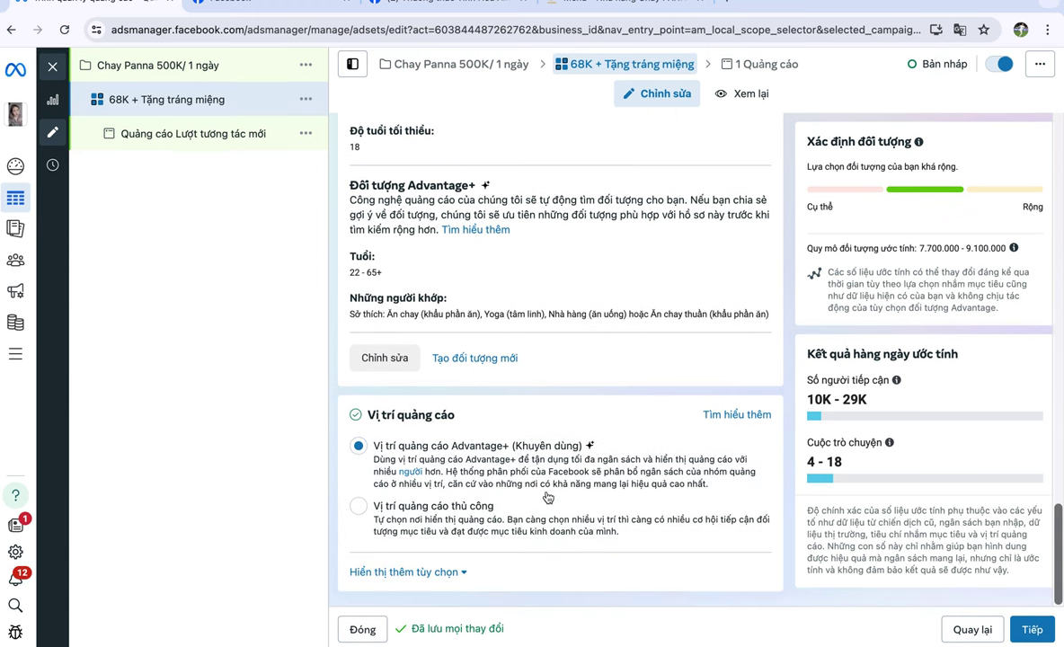
left_click(456, 521)
scroll(546, 496, "down", 5)
scroll(546, 496, "down", 2)
left_click(547, 504)
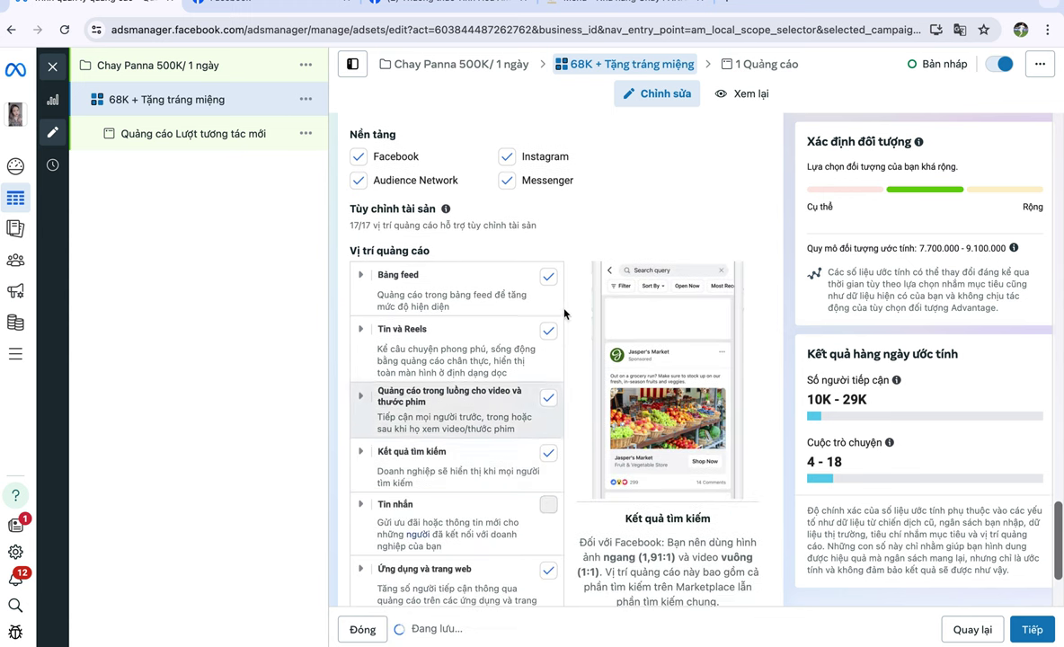
- Exclude Instagram and Audience Network from the ad set's placement platforms
left_click(507, 158)
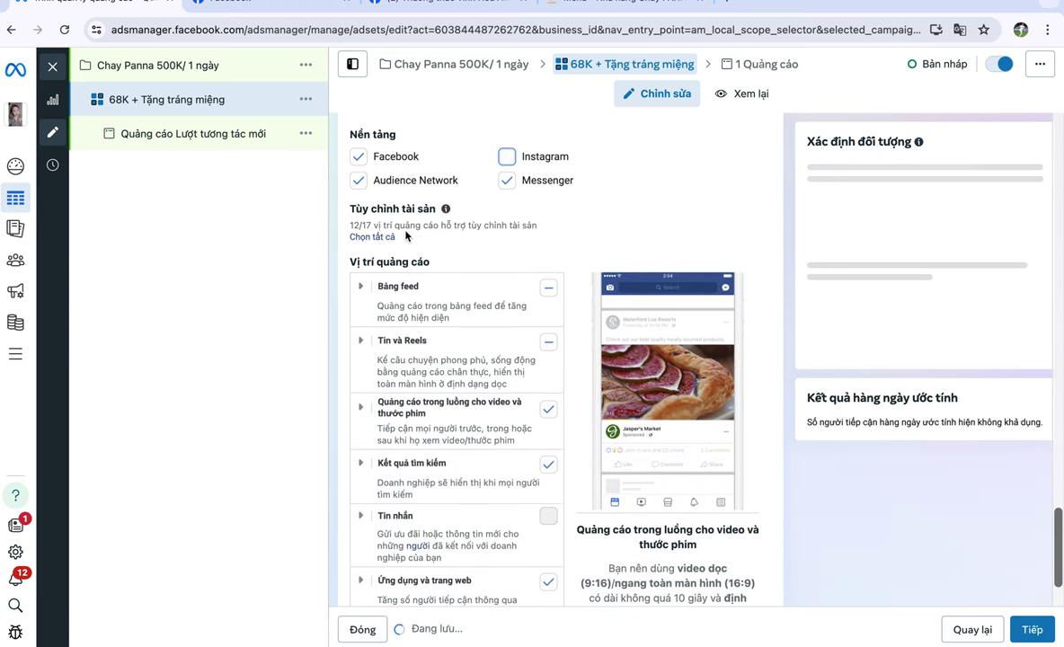
left_click(358, 180)
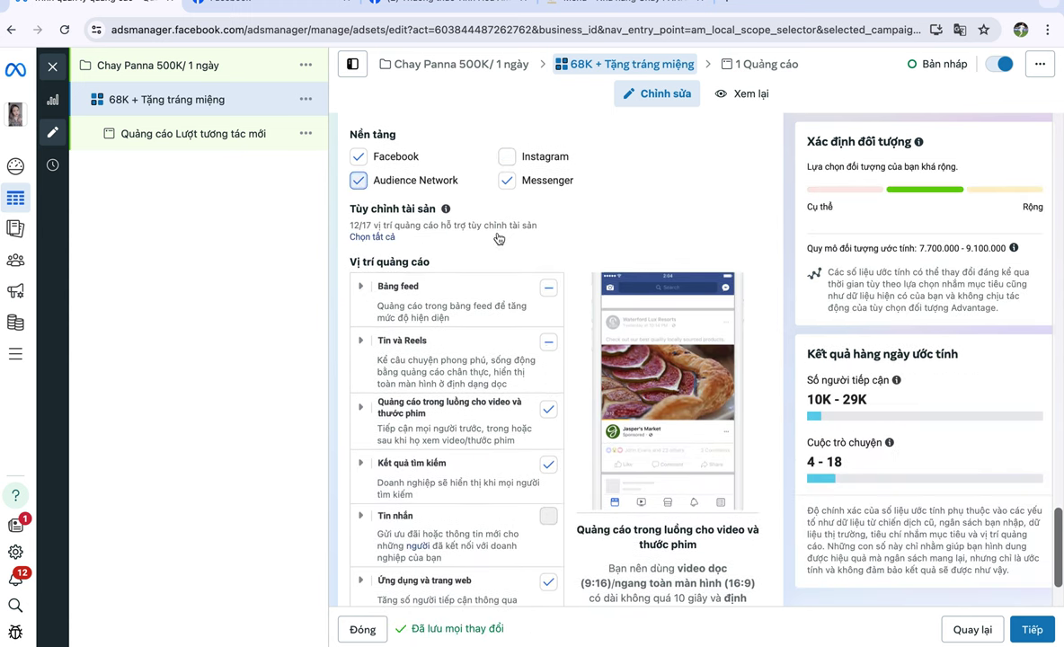
scroll(530, 297, "down", 1)
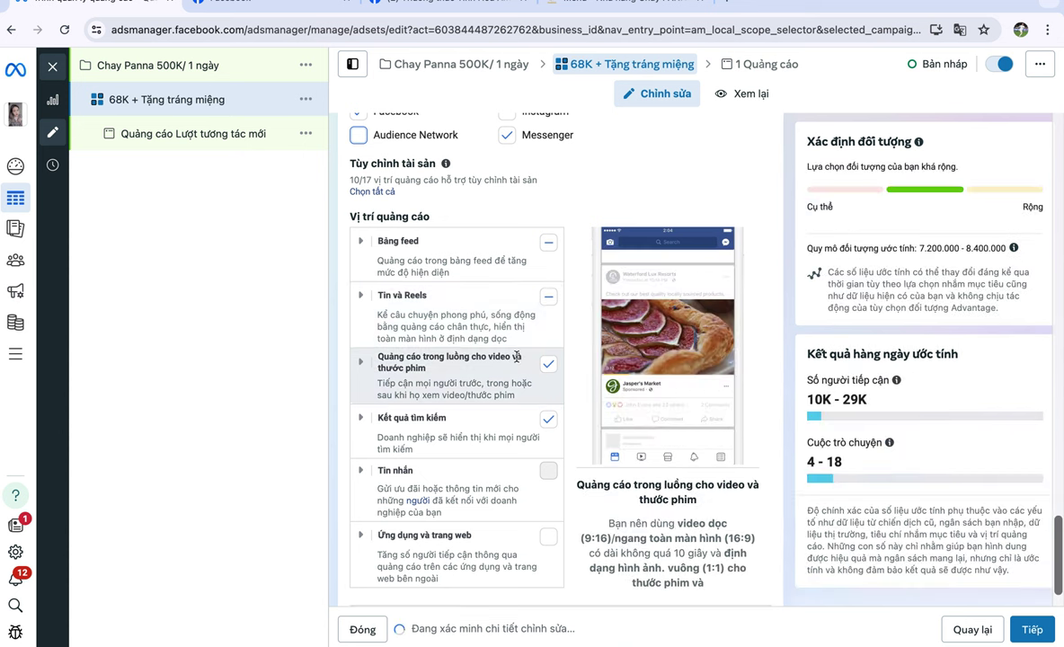
- Select the entire Tin và Reels placement group, expand Bảng feed, and enable the Instagram platform again
left_click(548, 298)
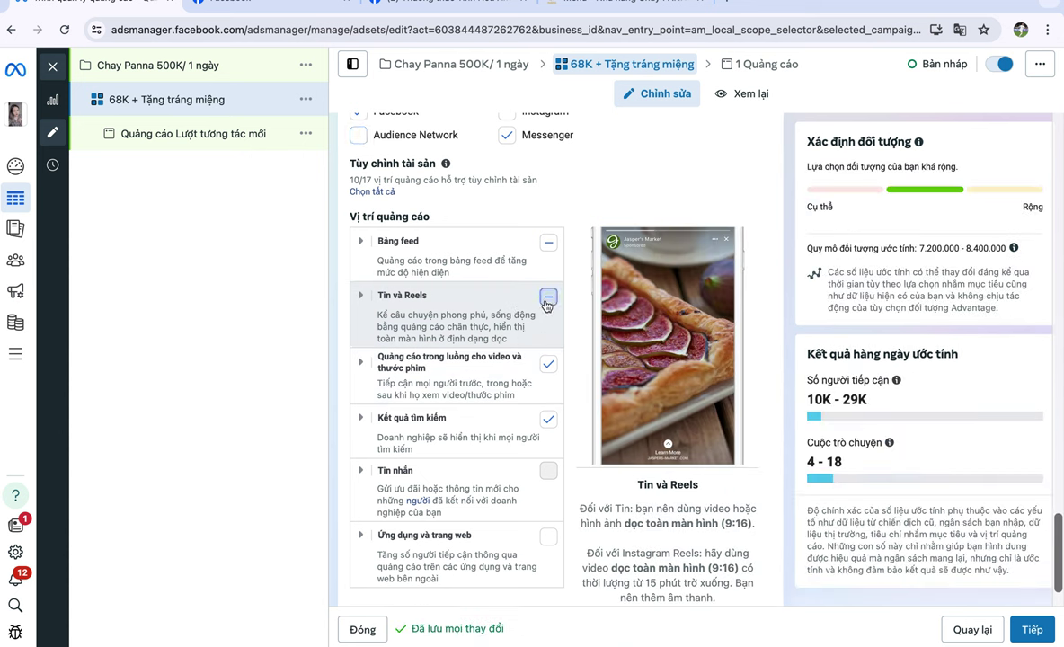
scroll(467, 377, "down", 1)
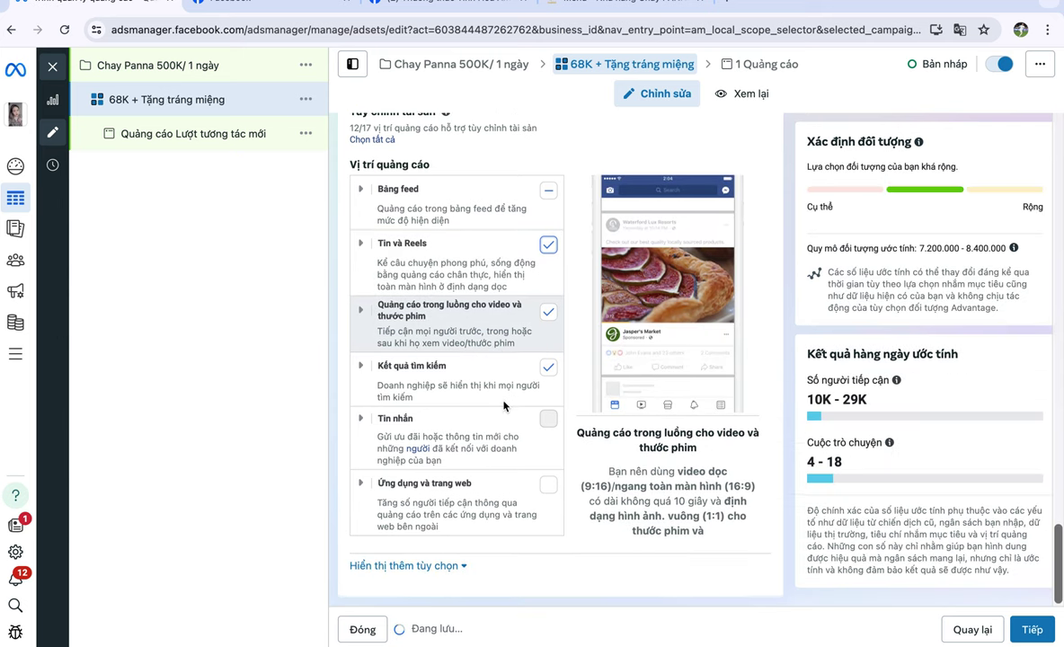
scroll(514, 425, "up", 3)
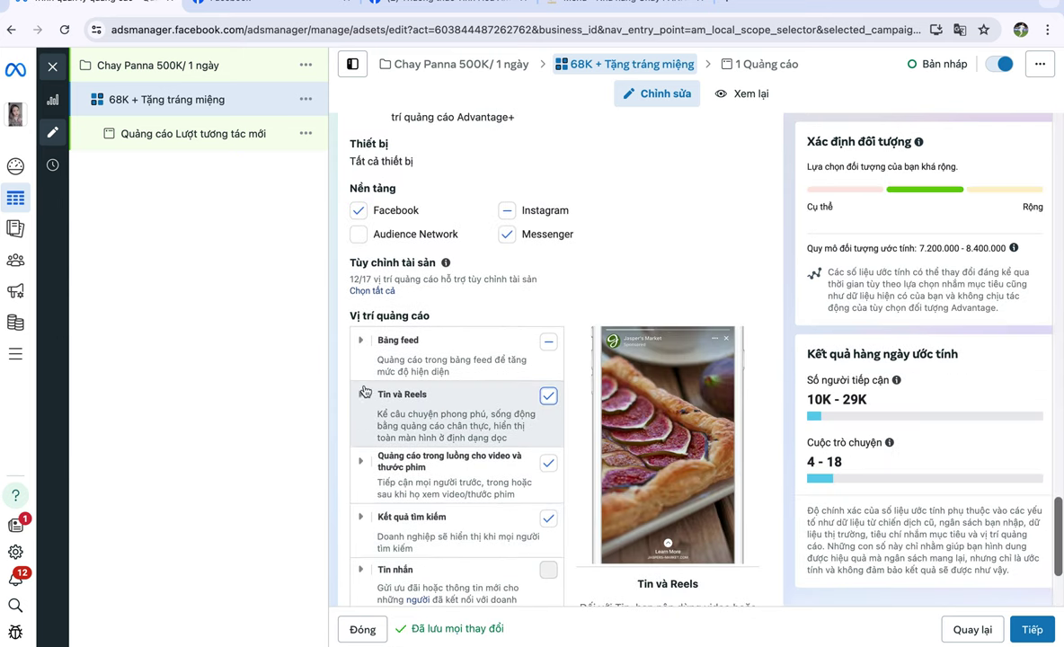
left_click(503, 341)
scroll(526, 422, "down", 2)
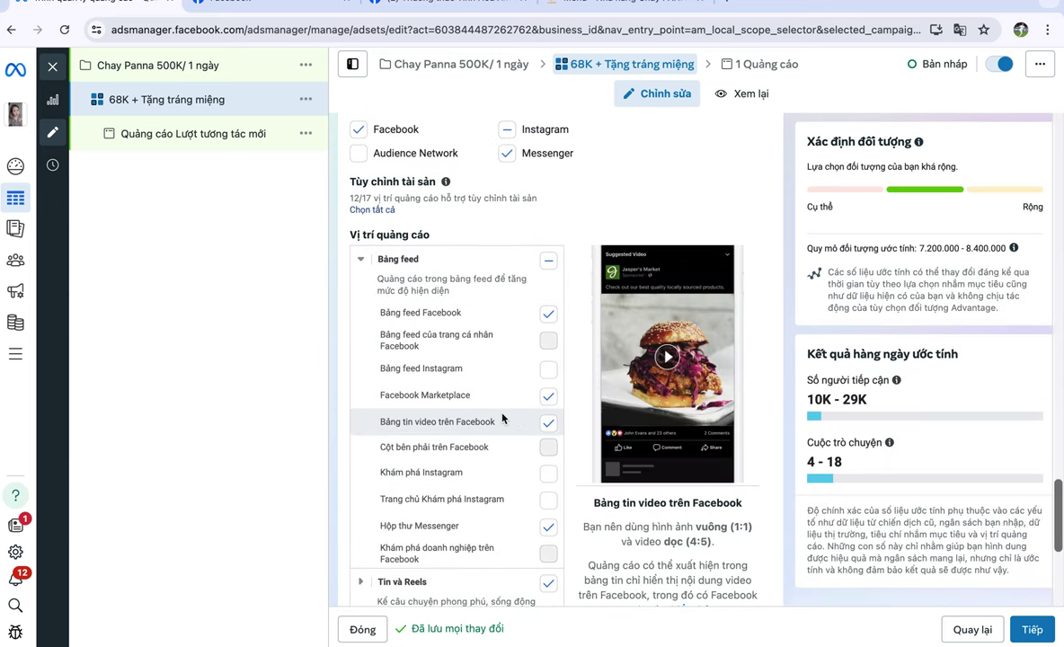
scroll(464, 381, "down", 1)
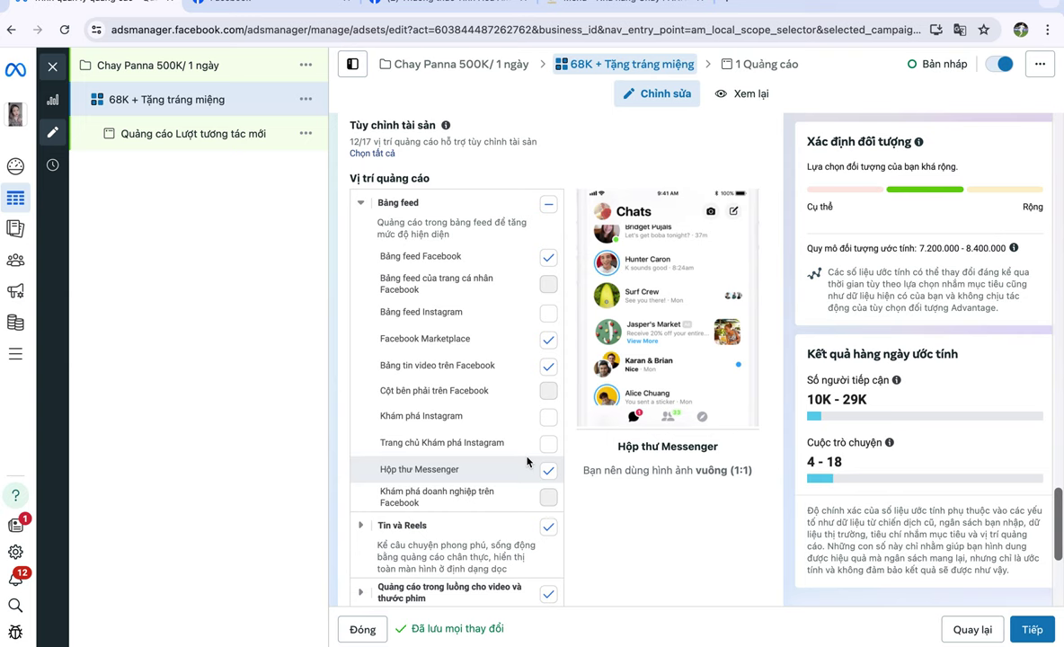
scroll(527, 462, "up", 1)
left_click(507, 155)
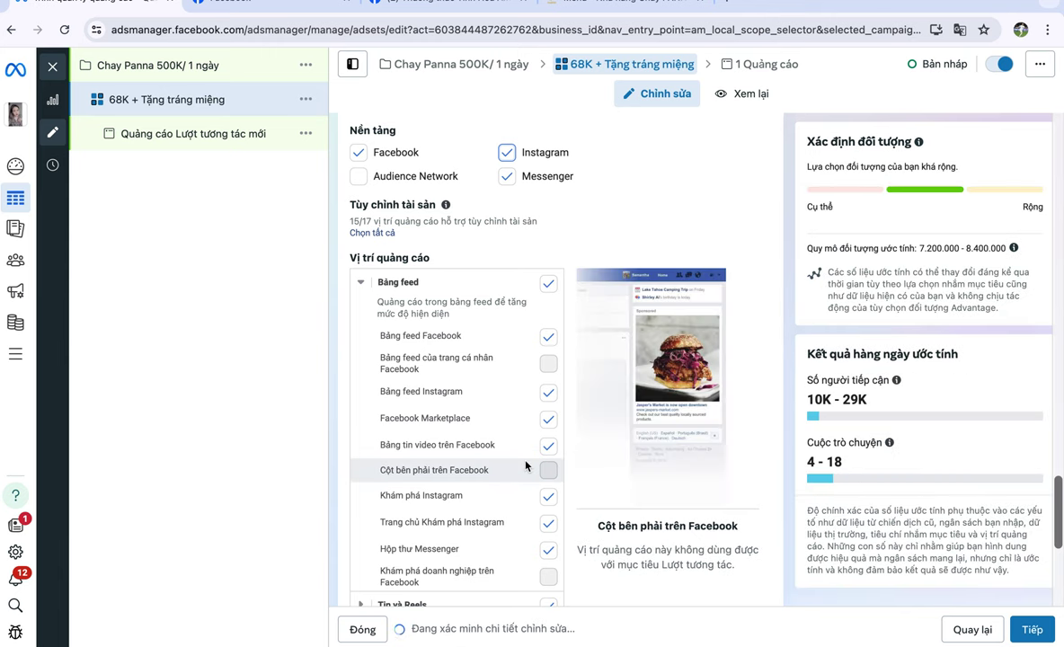
- Exclude the Trang chủ Khám phá Instagram placement from the Bảng feed group
scroll(525, 465, "down", 1)
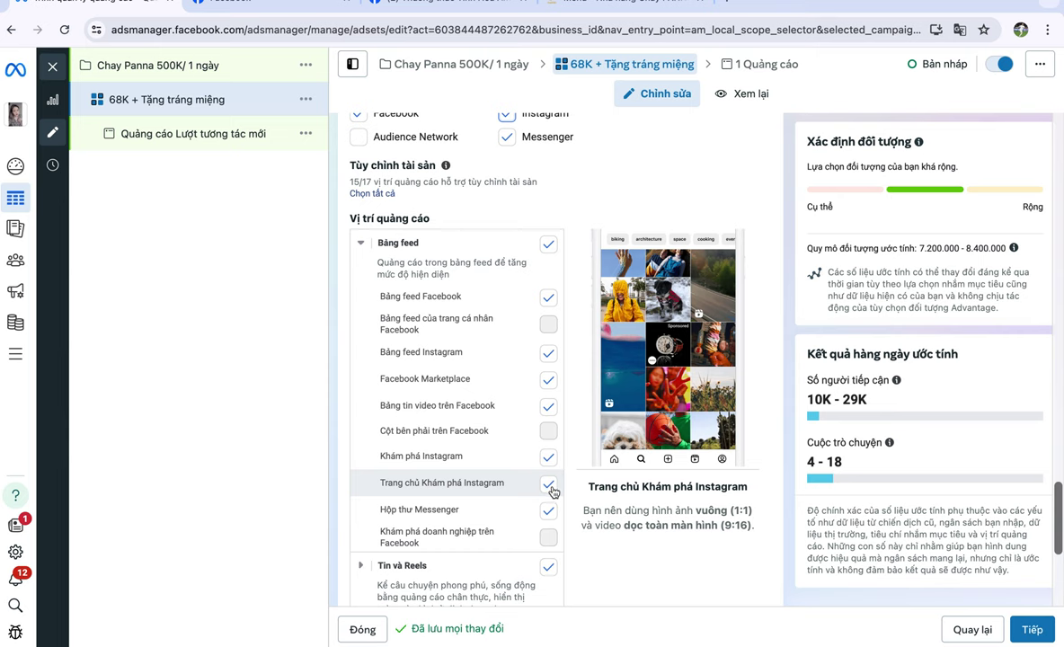
left_click(551, 486)
scroll(476, 384, "down", 3)
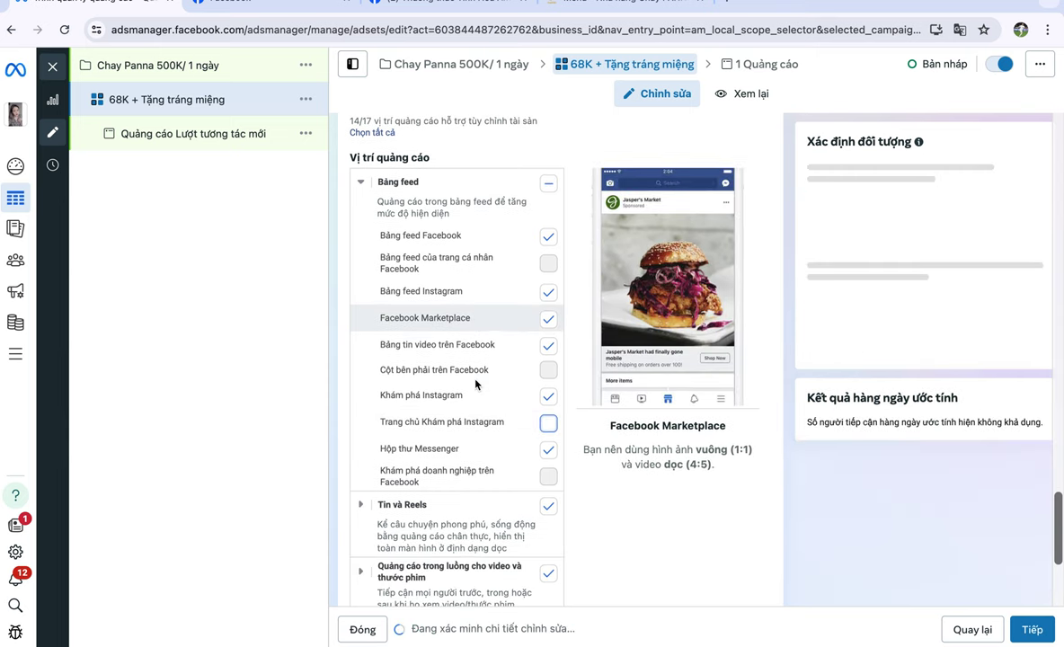
- Exclude Instagram Stories, Facebook Stories and Messenger Stories from the Tin và Reels placement group
scroll(476, 385, "down", 2)
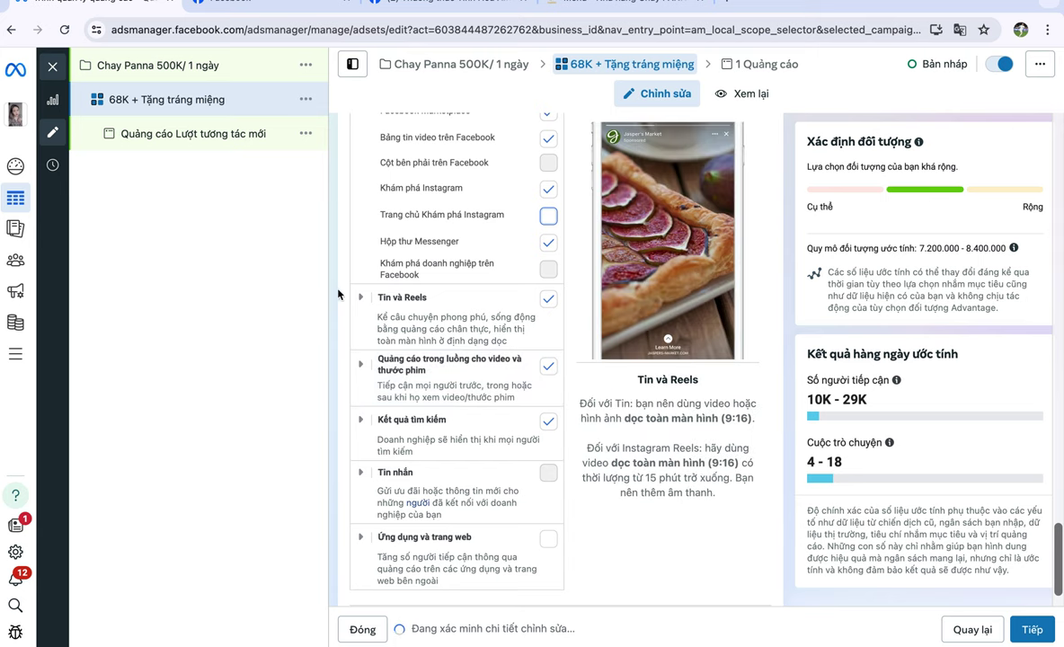
left_click(357, 300)
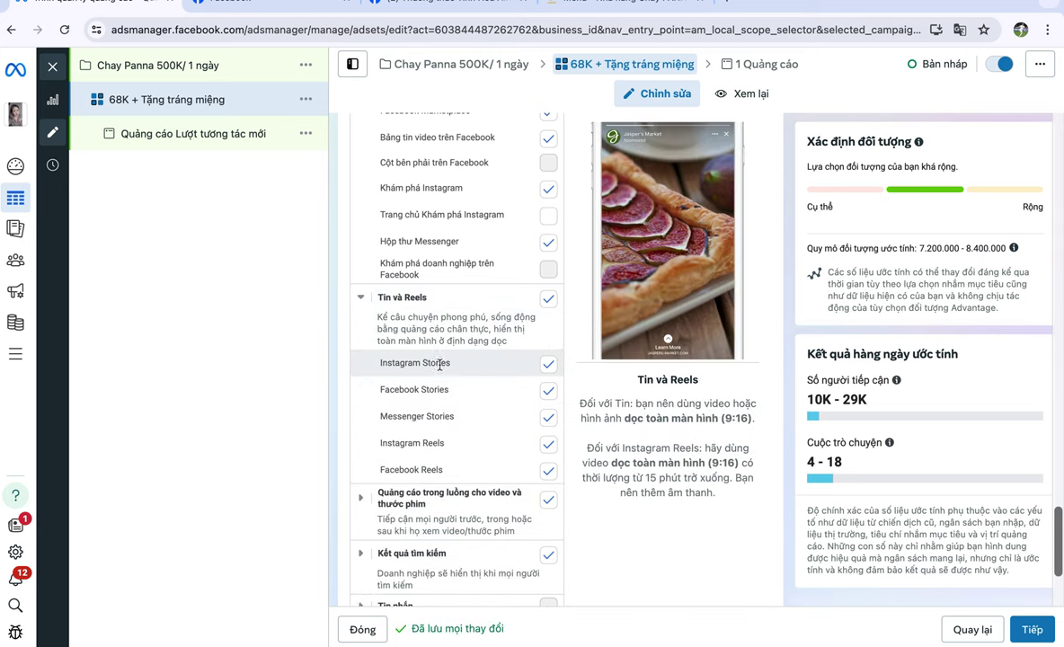
left_click(550, 367)
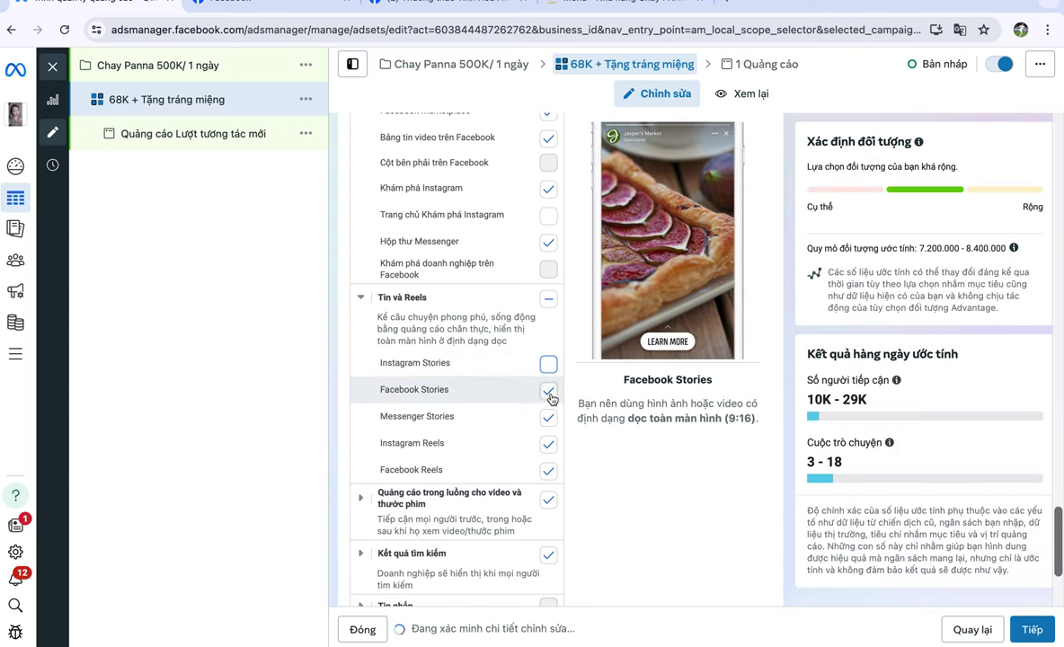
left_click(549, 398)
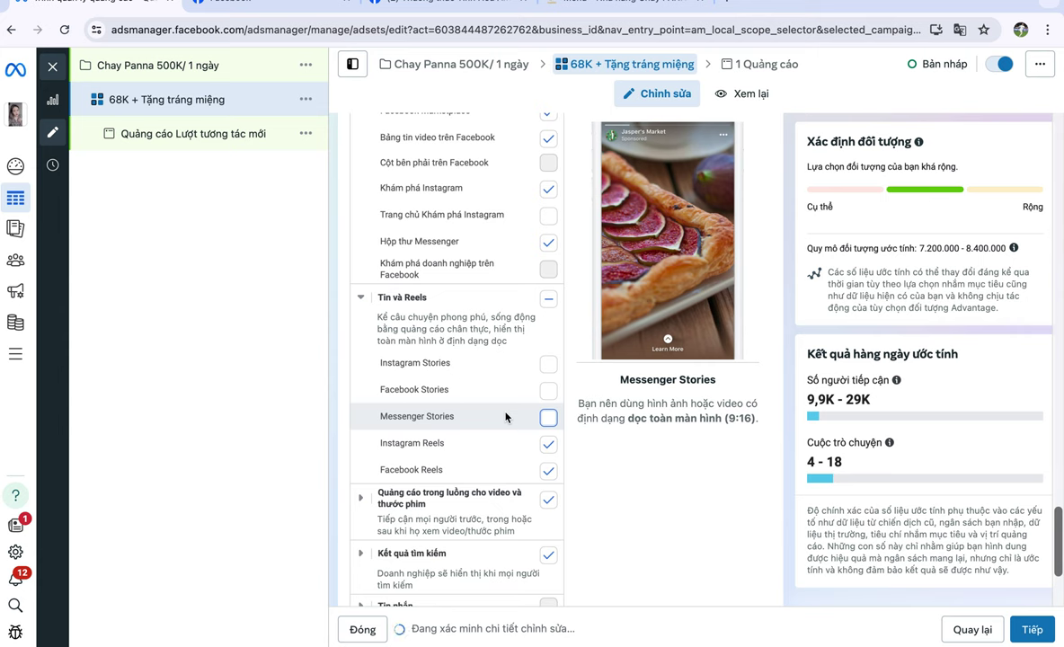
- Review the in-stream video and reels placements along with the full placement selection, and proceed to the ad level
scroll(505, 417, "down", 3)
left_click(362, 386)
scroll(437, 388, "down", 2)
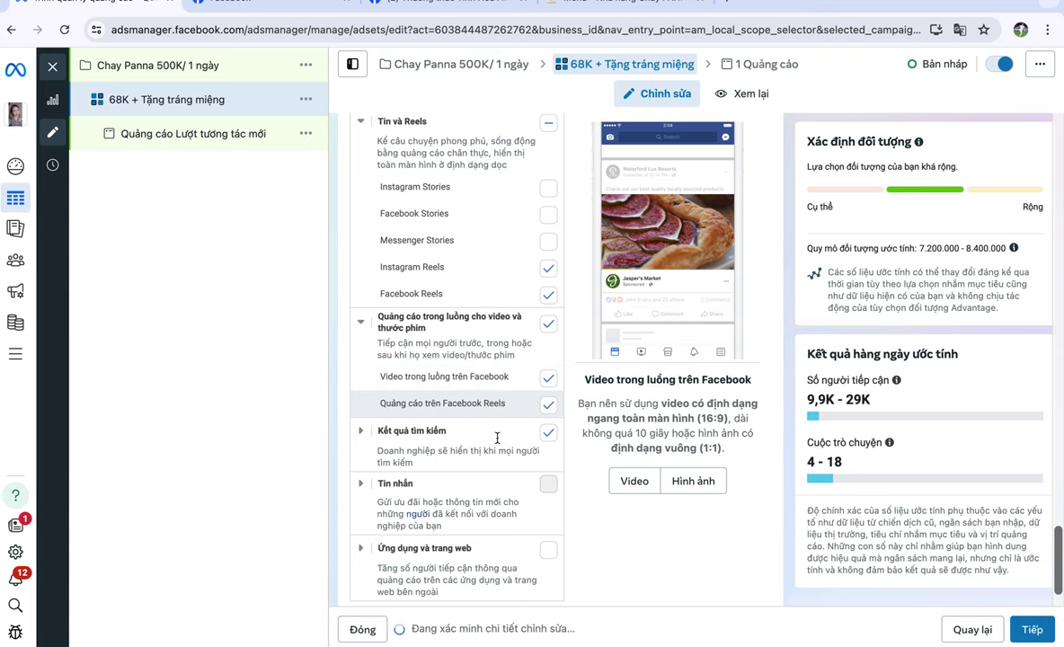
scroll(497, 437, "down", 2)
scroll(496, 438, "up", 10)
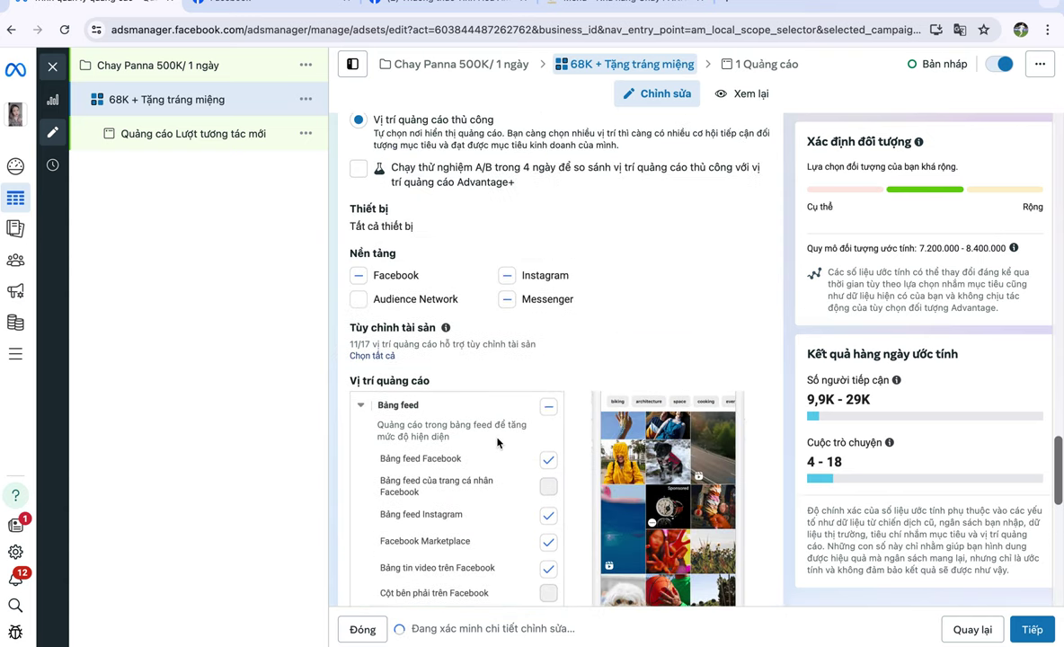
scroll(666, 424, "down", 10)
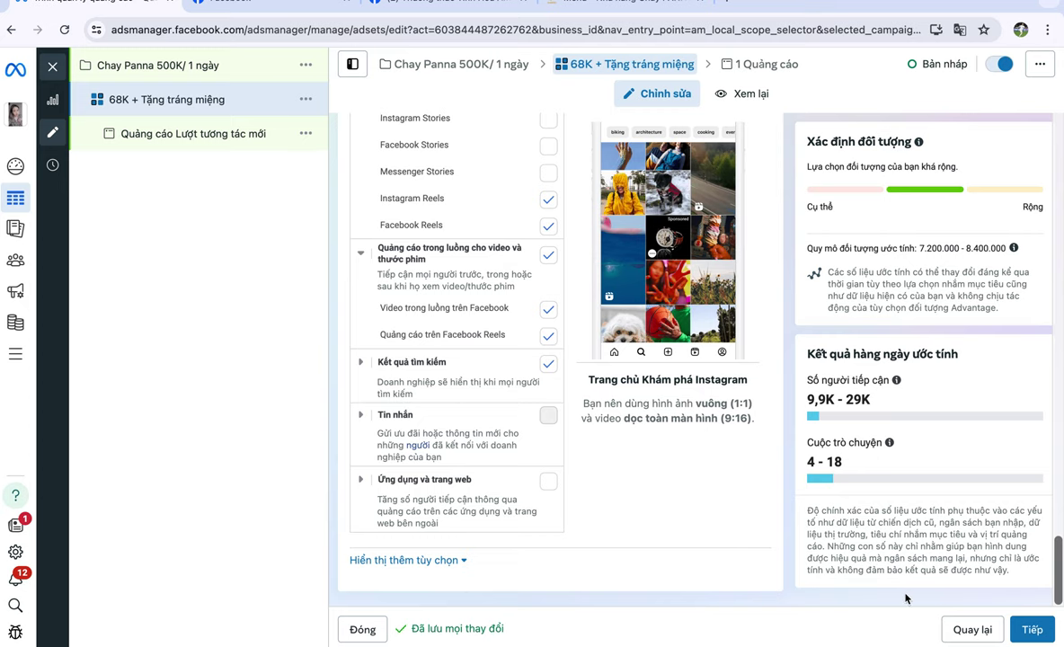
left_click(1031, 628)
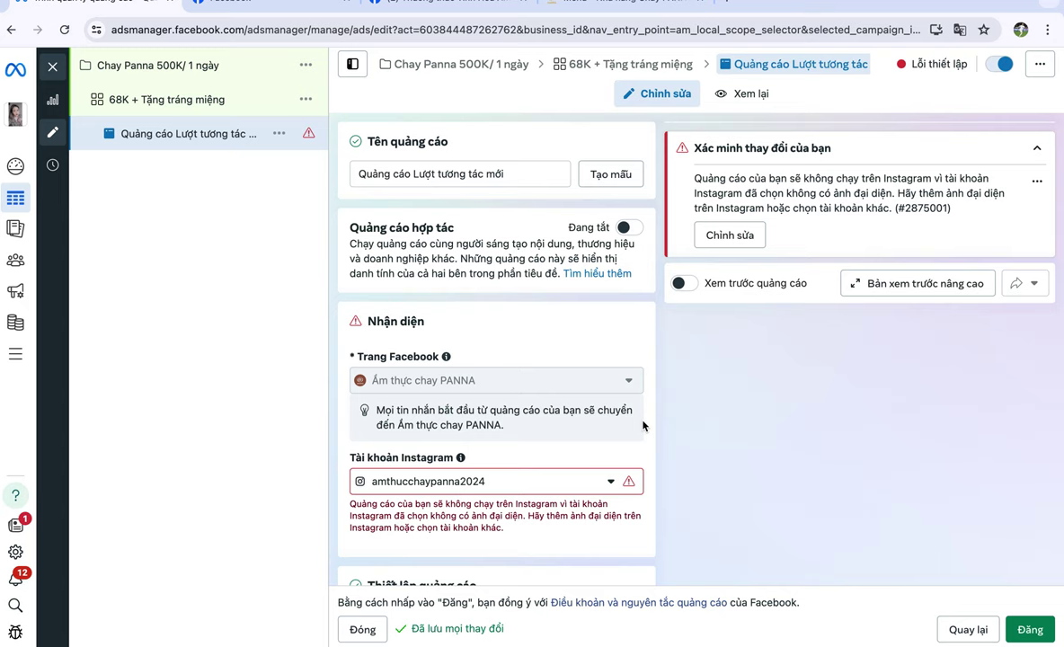
- Look over the ad's identity and setup sections, and return to the "68K + Tặng tráng miệng" ad set
scroll(617, 454, "down", 2)
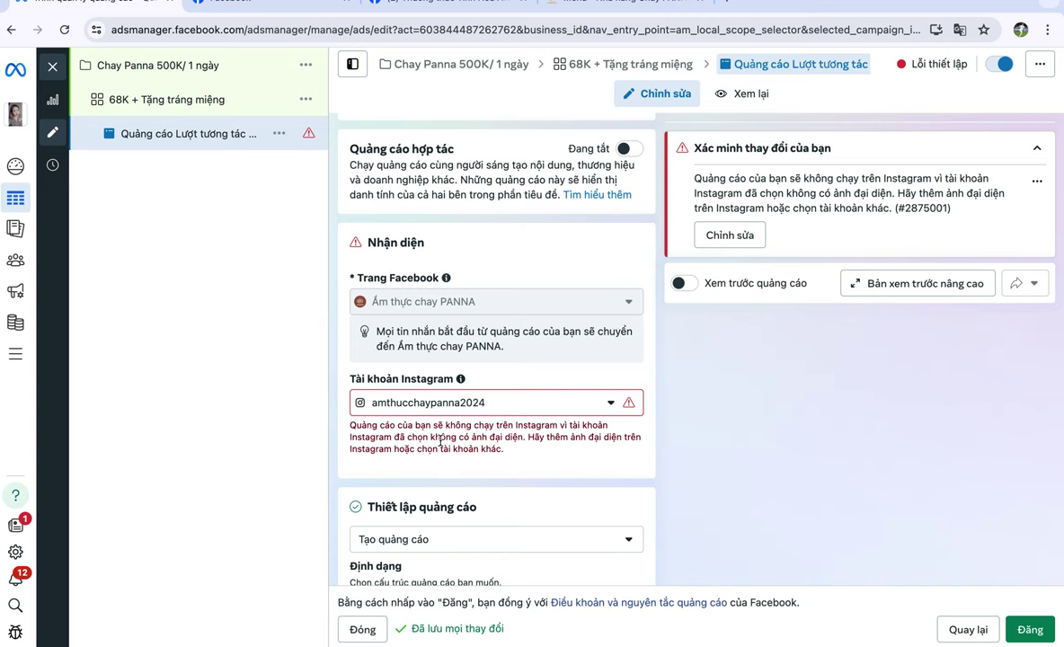
scroll(547, 451, "up", 2)
scroll(546, 451, "down", 5)
scroll(546, 448, "up", 2)
scroll(546, 448, "up", 5)
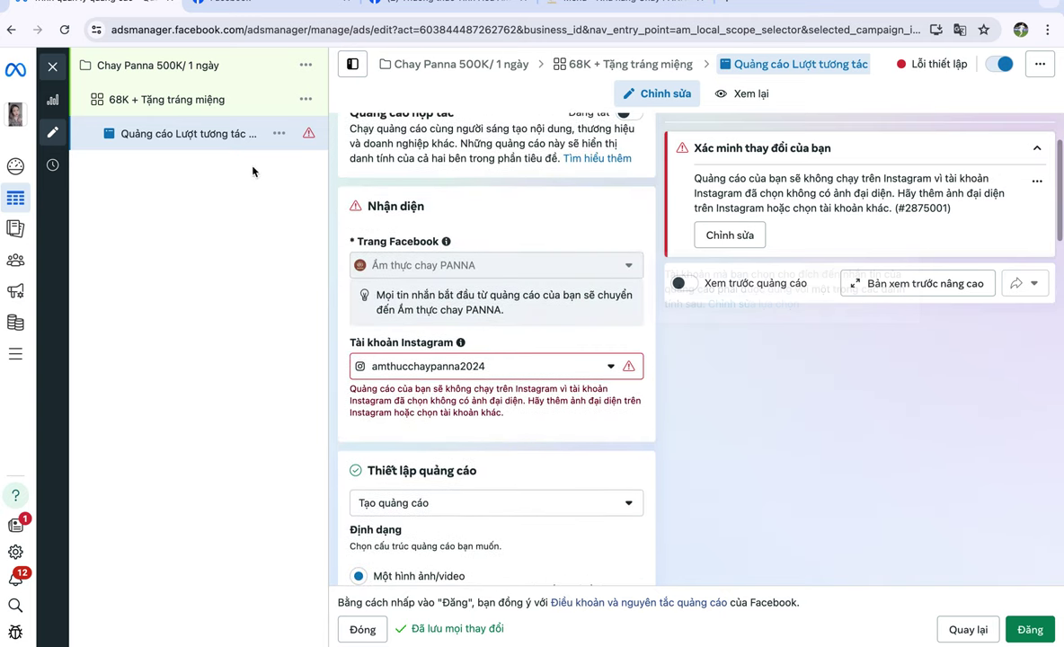
scroll(481, 263, "up", 3)
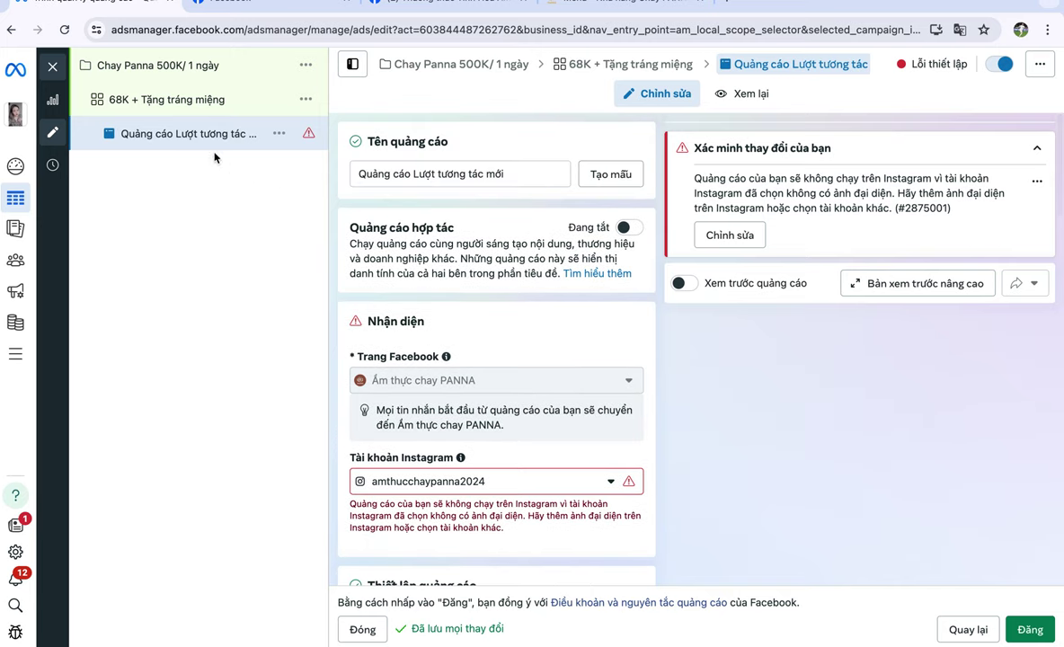
left_click(182, 101)
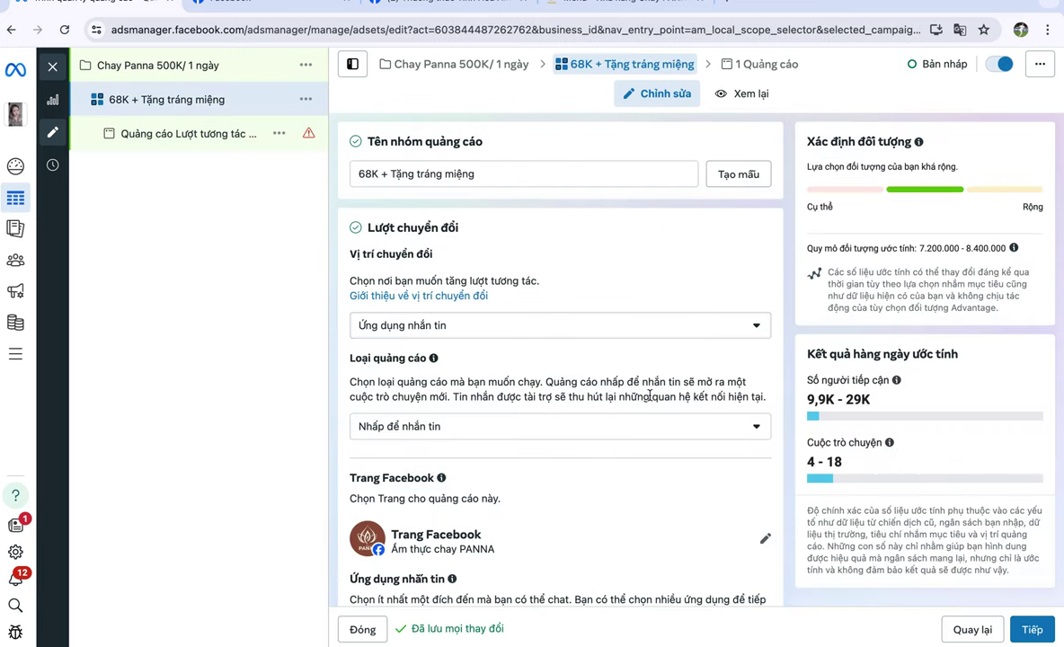
- Include all Instagram placements in the ad set's platform selection and proceed to the ad level
scroll(651, 401, "down", 5)
scroll(651, 401, "down", 12)
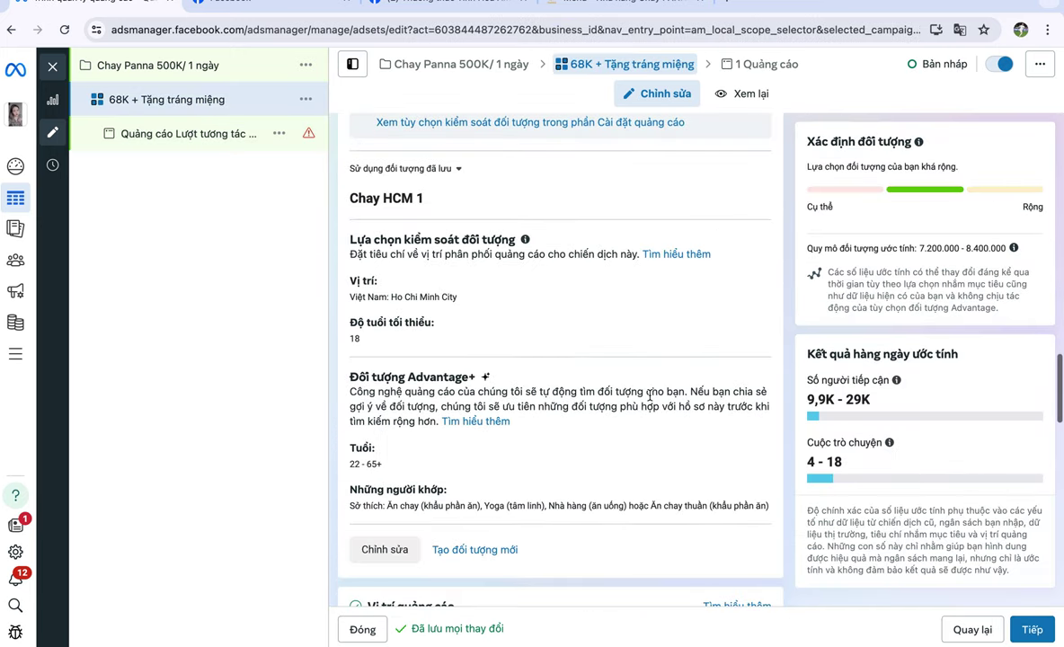
scroll(649, 395, "up", 10)
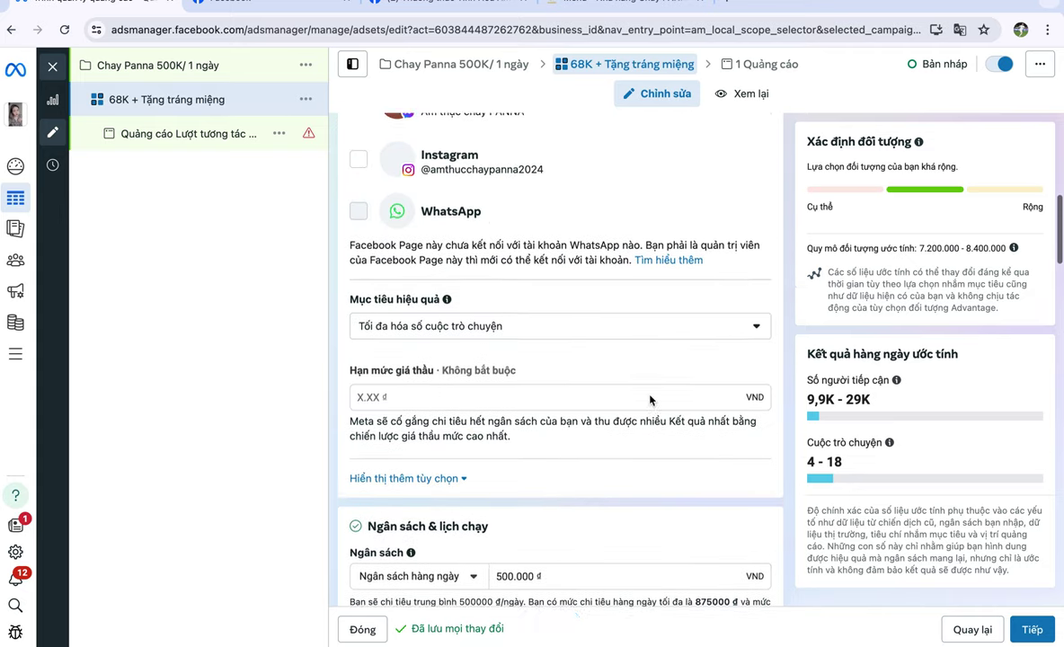
scroll(650, 400, "down", 15)
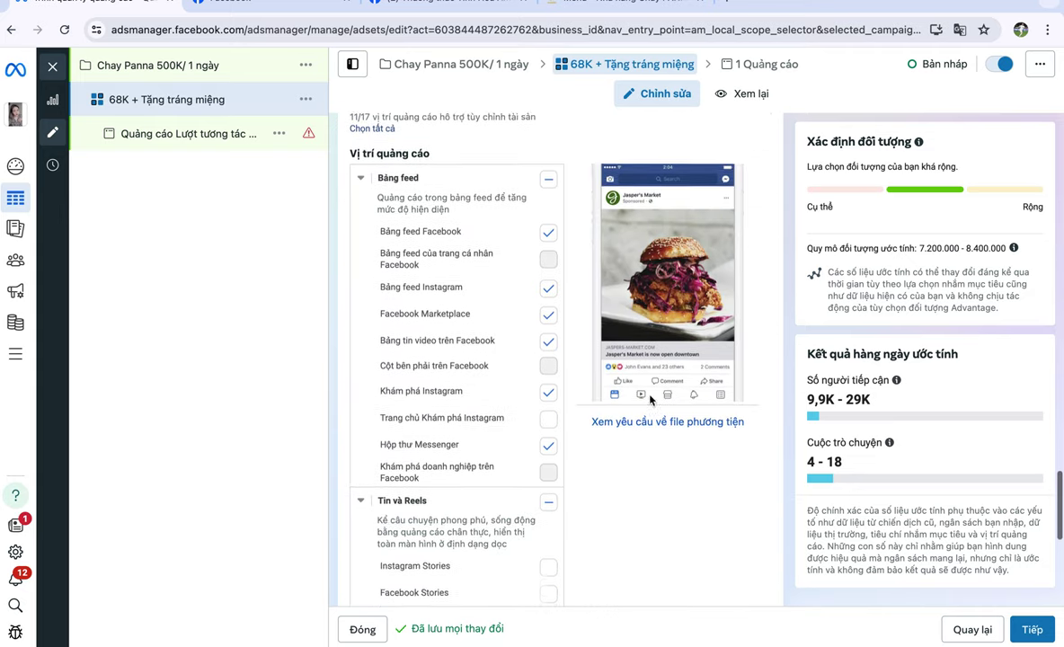
scroll(487, 256, "up", 3)
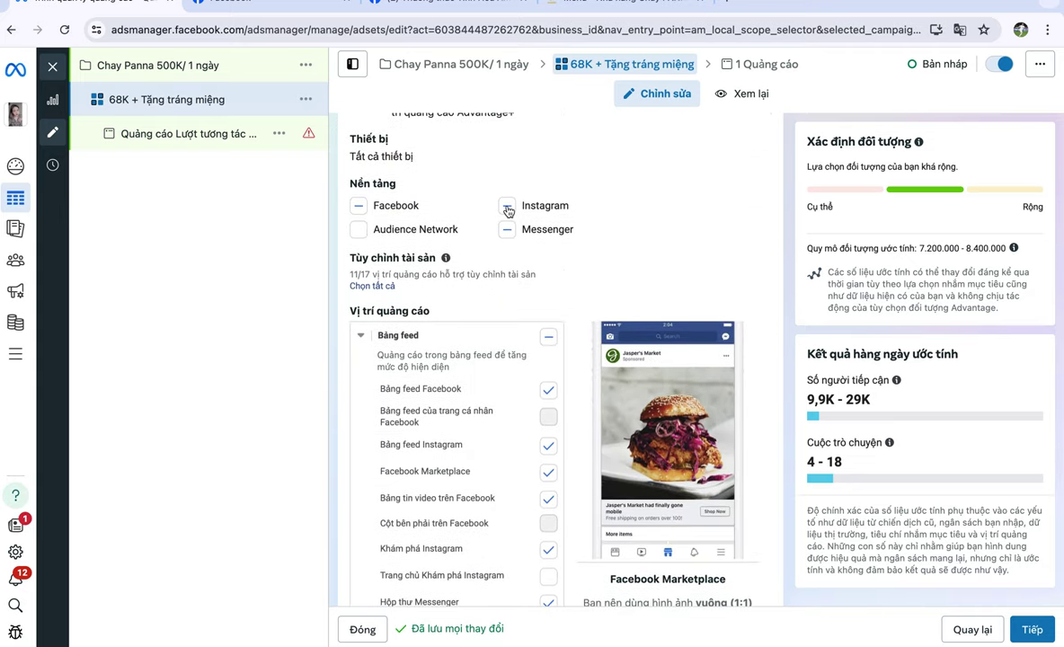
left_click(507, 206)
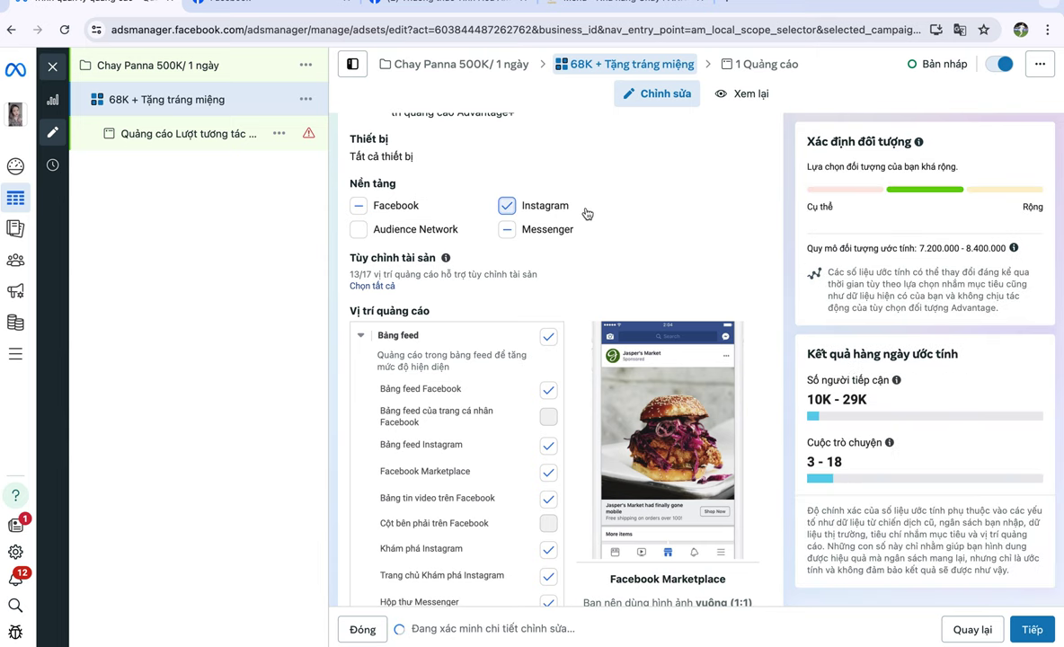
scroll(665, 224, "down", 7)
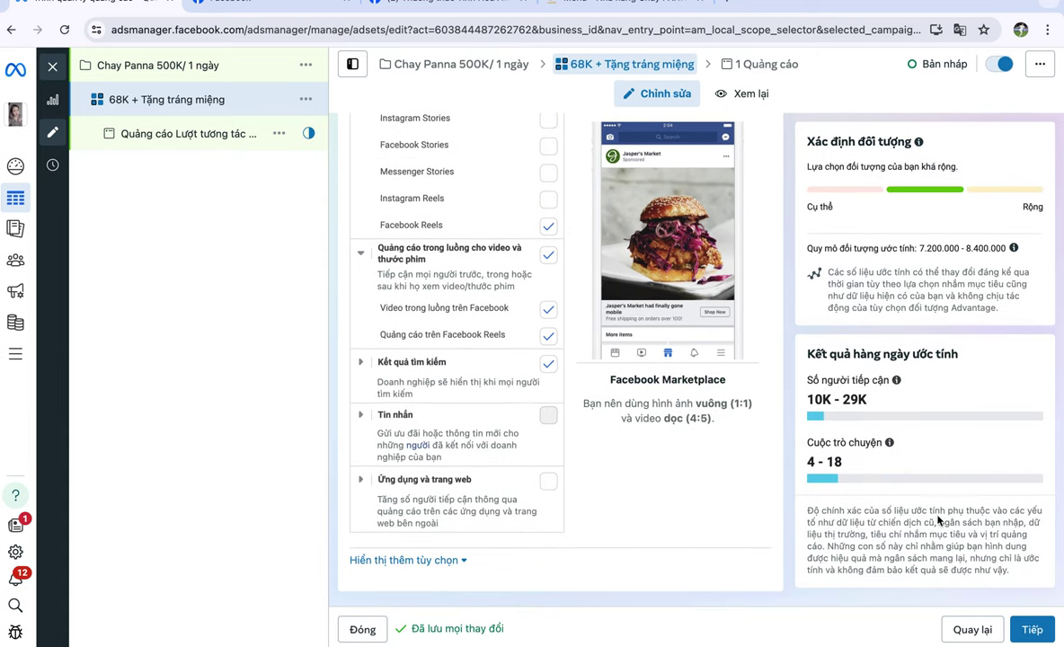
left_click(1025, 621)
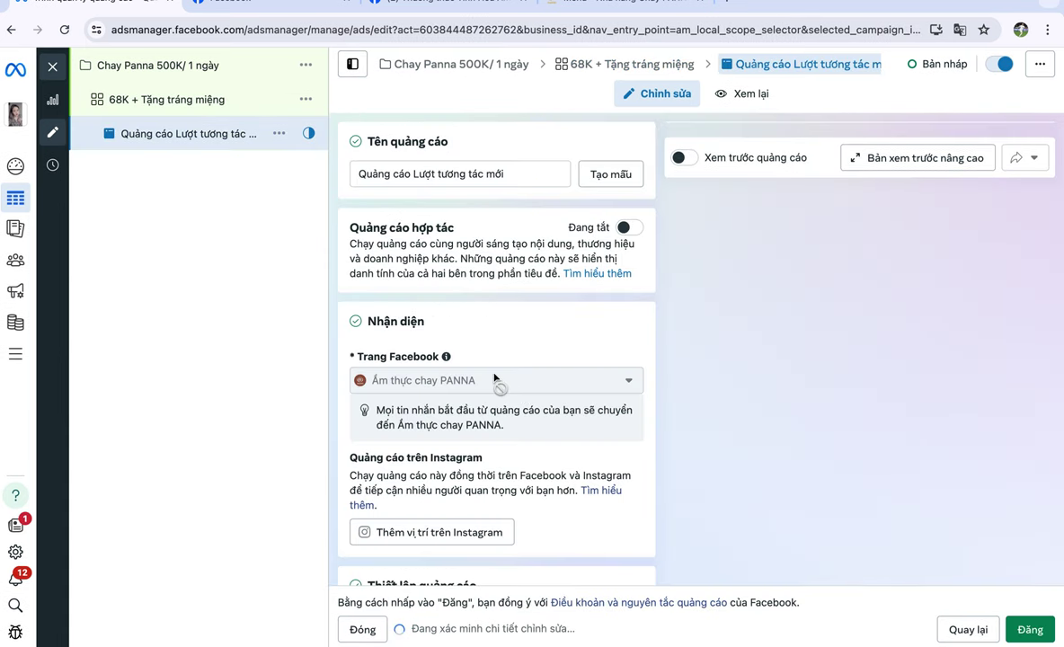
- Rename the ad as "68k+ tặng tráng miệng"
scroll(588, 381, "down", 3)
scroll(584, 413, "down", 2)
scroll(586, 341, "up", 5)
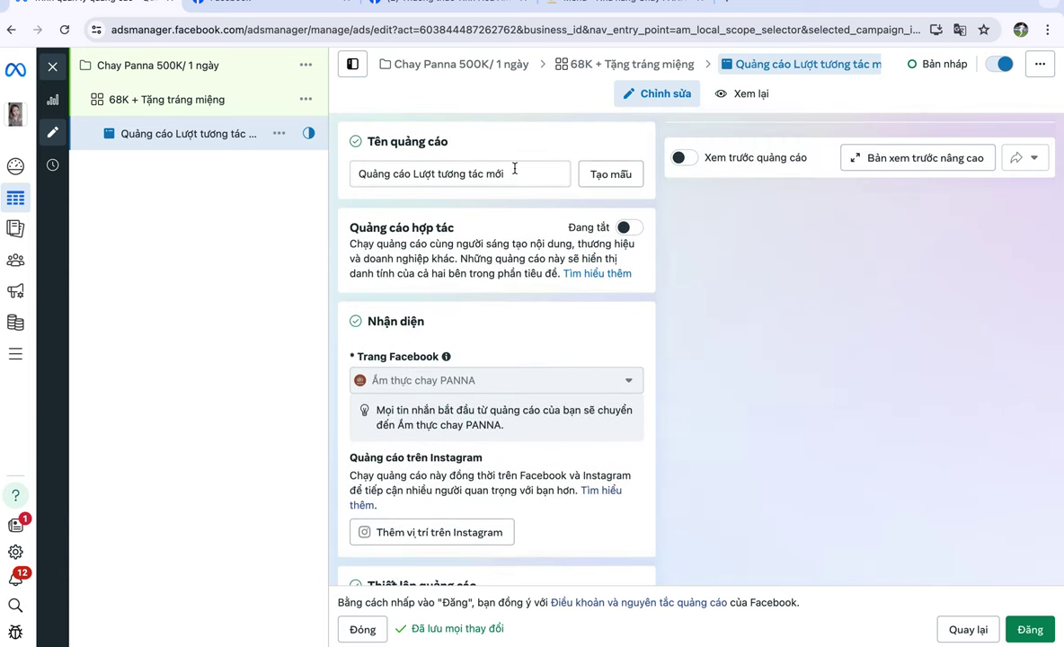
left_click_drag(517, 173, 319, 177)
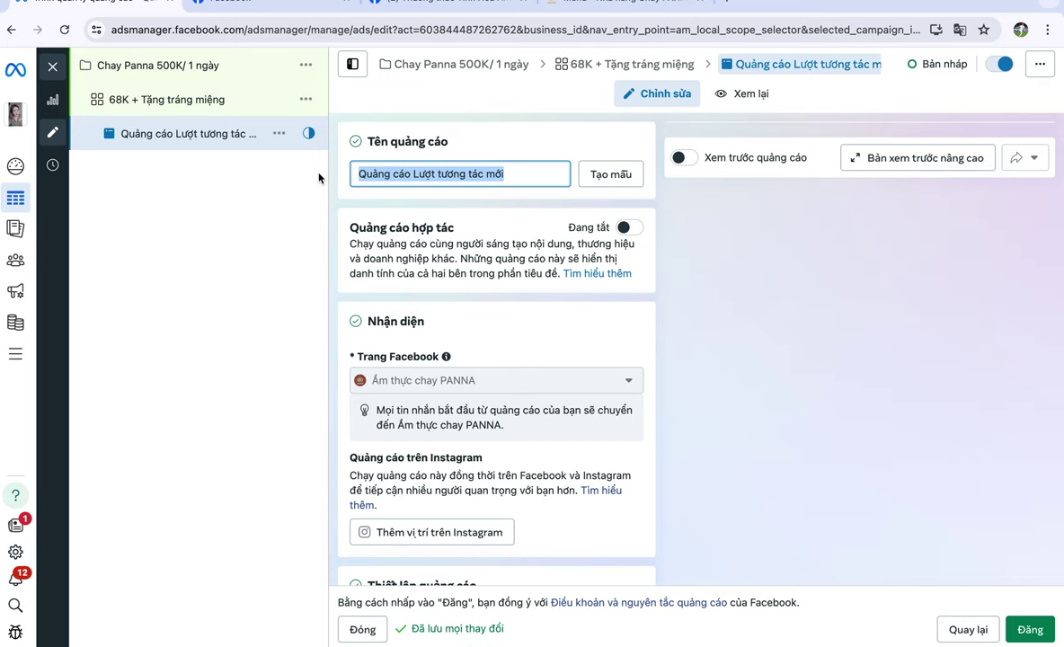
type("68k")
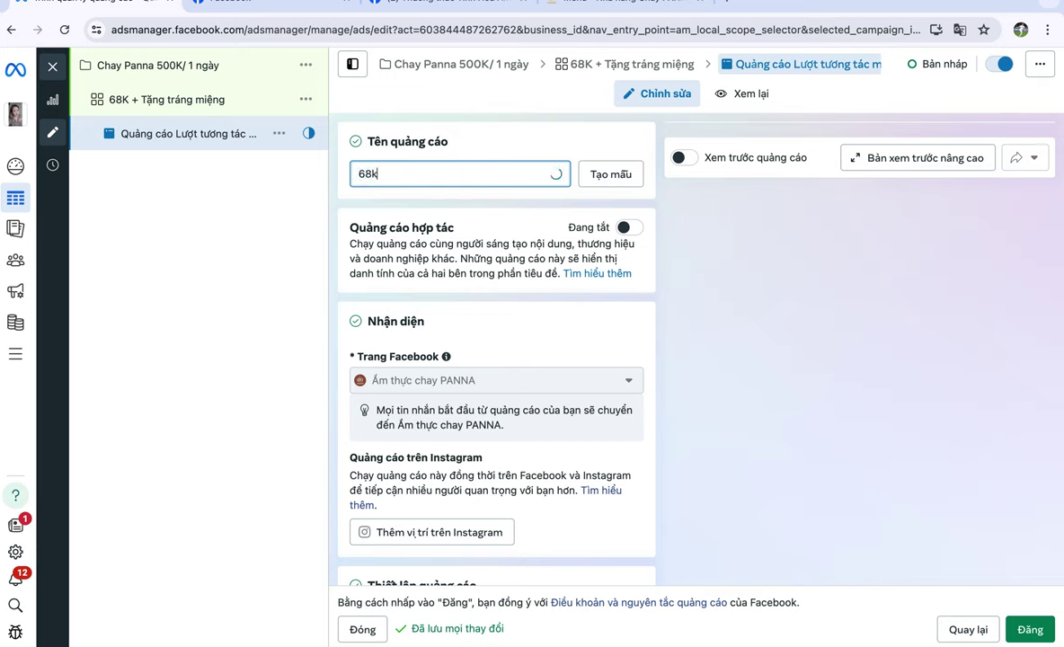
type("+ tặng tráng miên")
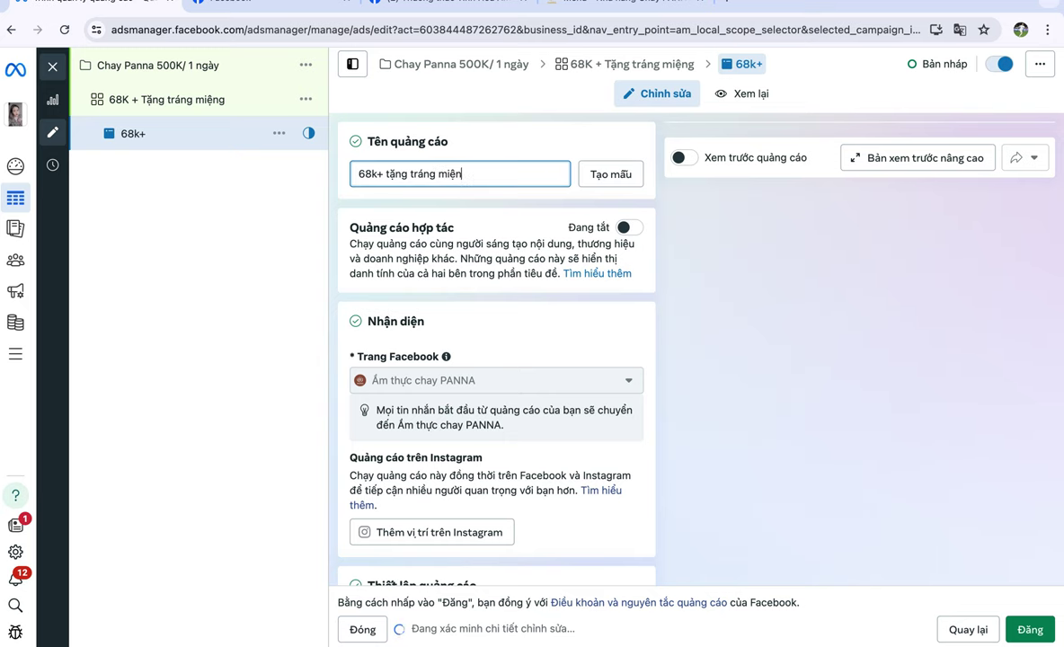
type("g")
- Set the ad setup to use an existing post (Sử dụng bài viết có sẵn)
scroll(431, 251, "down", 3)
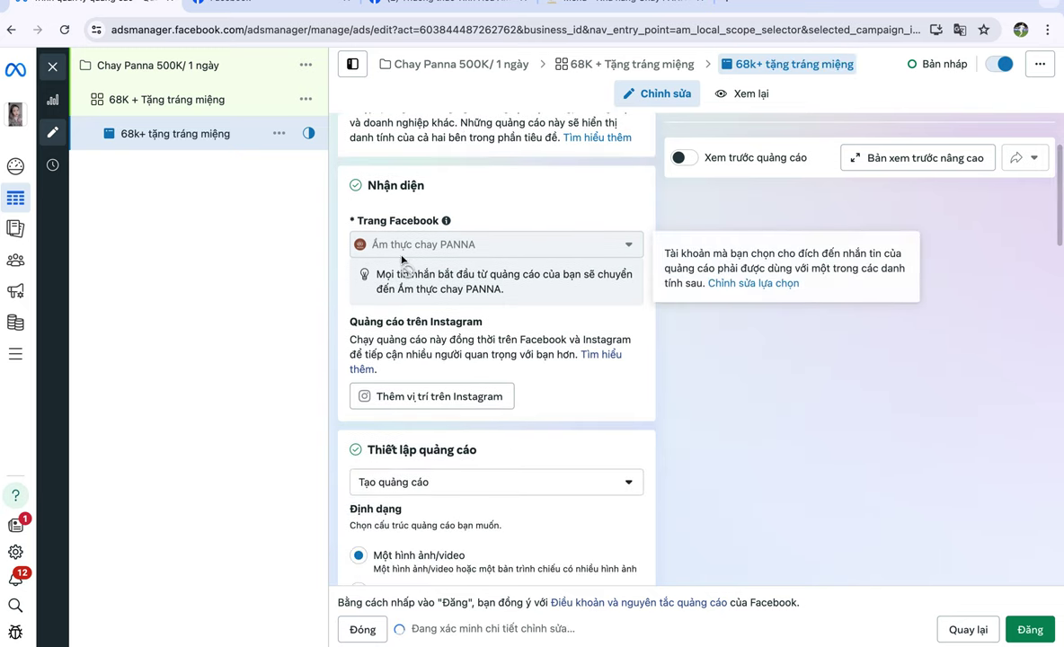
scroll(467, 252, "down", 3)
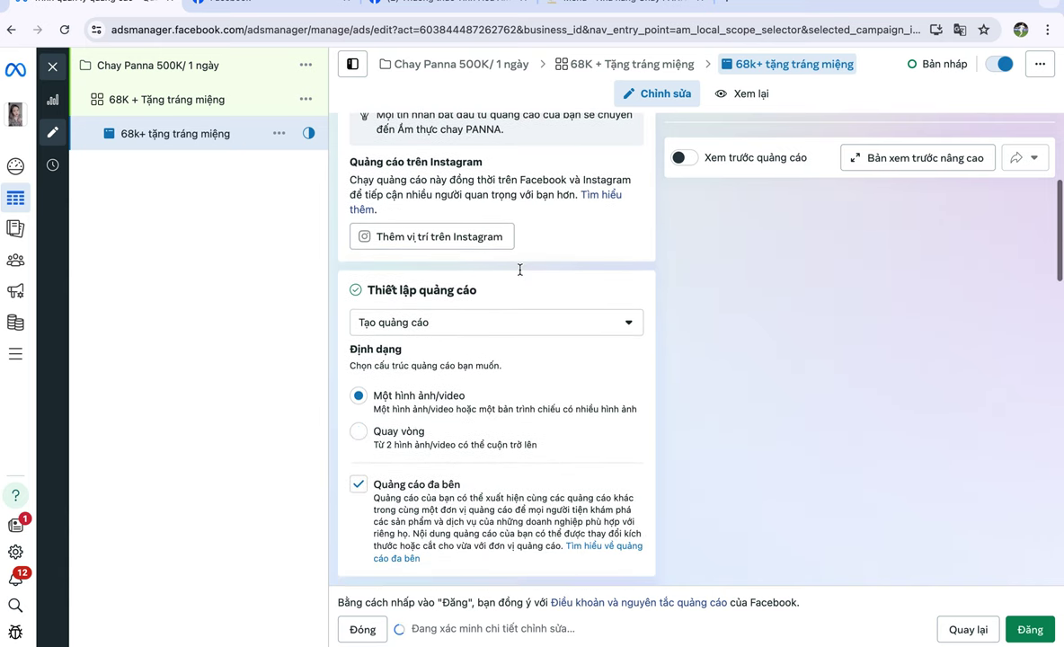
scroll(581, 333, "down", 1)
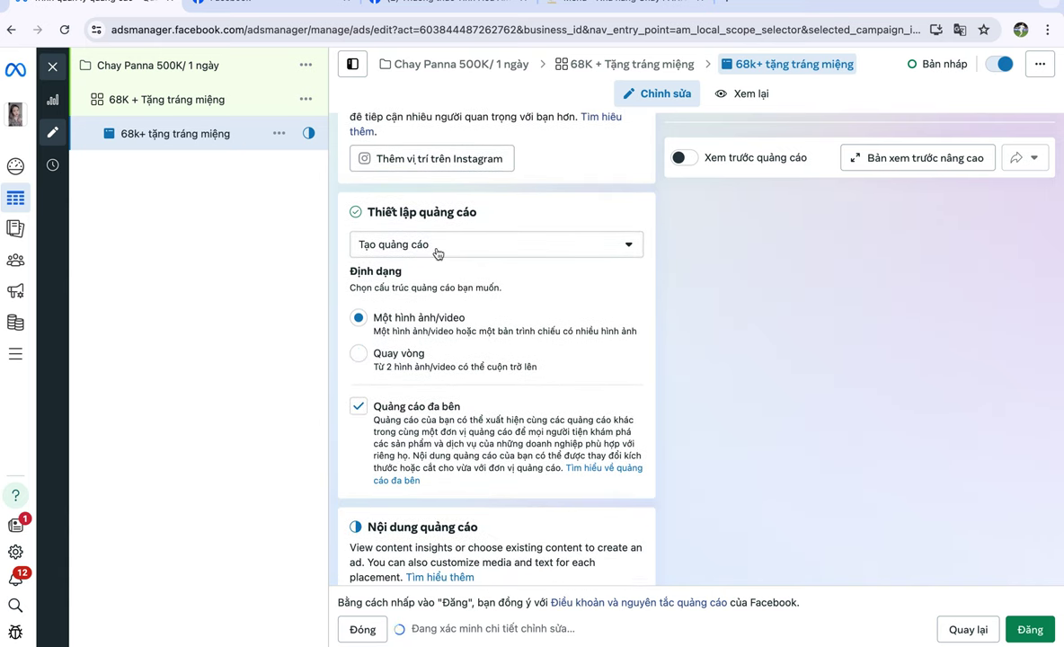
left_click(499, 251)
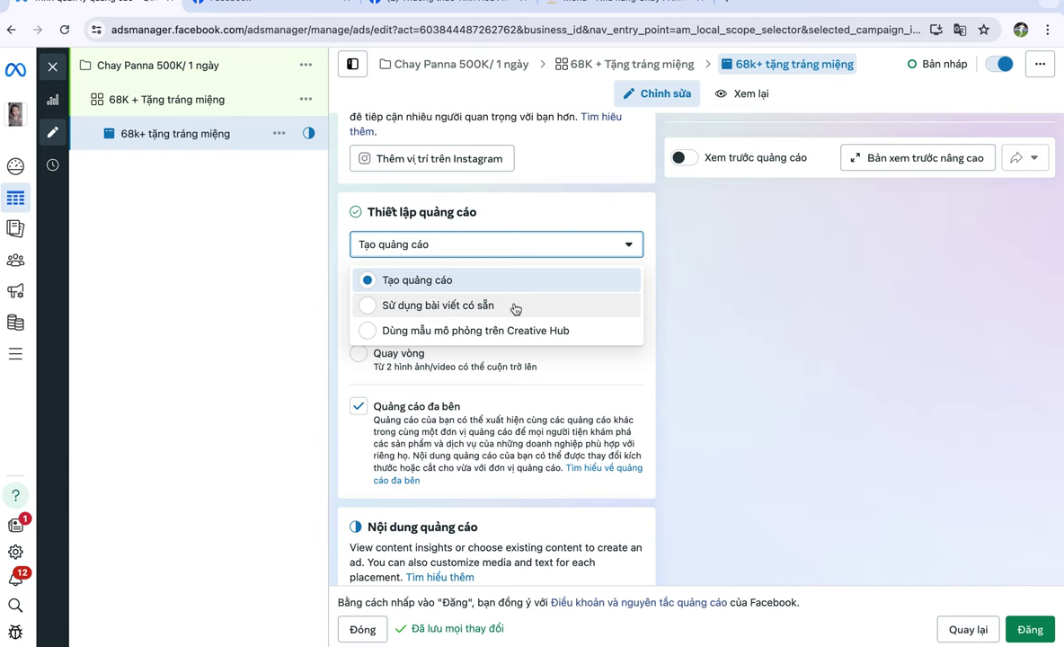
left_click(453, 308)
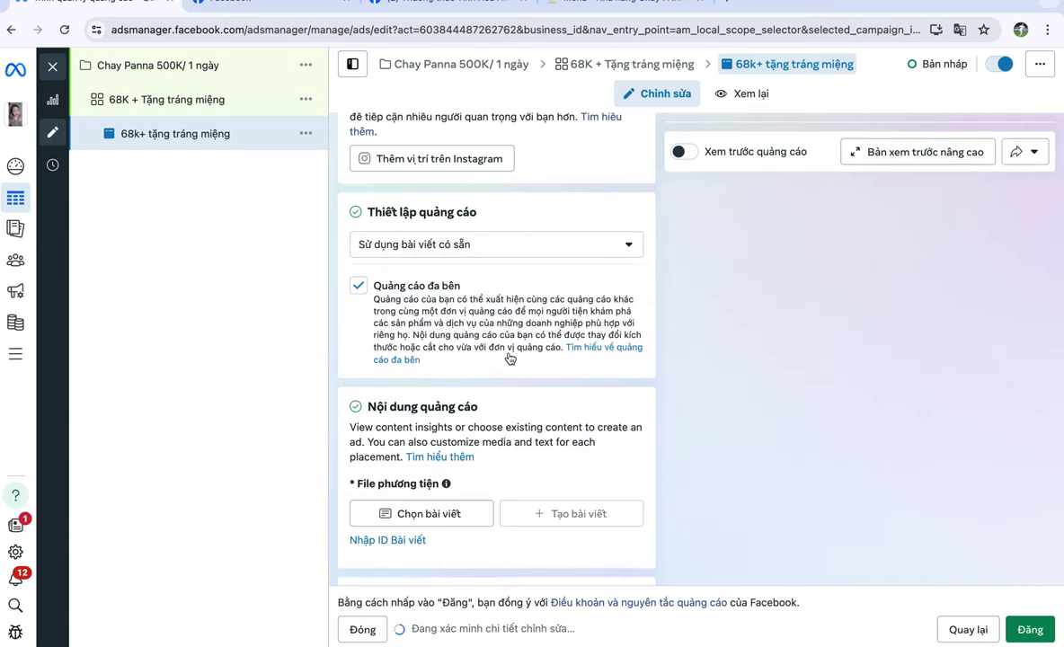
- Choose the Facebook post "Thưởng thức Tinh Hoa Ẩm Thực CHAY" dated 24 Tháng 7, 2024 as the ad content
scroll(509, 359, "down", 1)
scroll(510, 358, "down", 2)
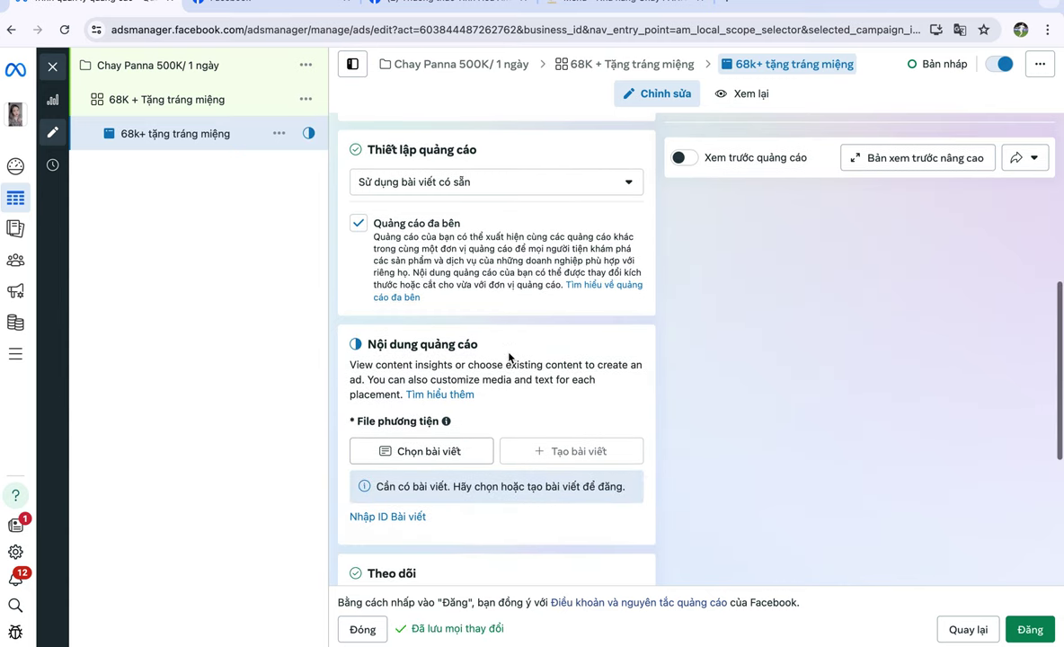
scroll(509, 357, "down", 2)
scroll(431, 274, "down", 2)
left_click(419, 236)
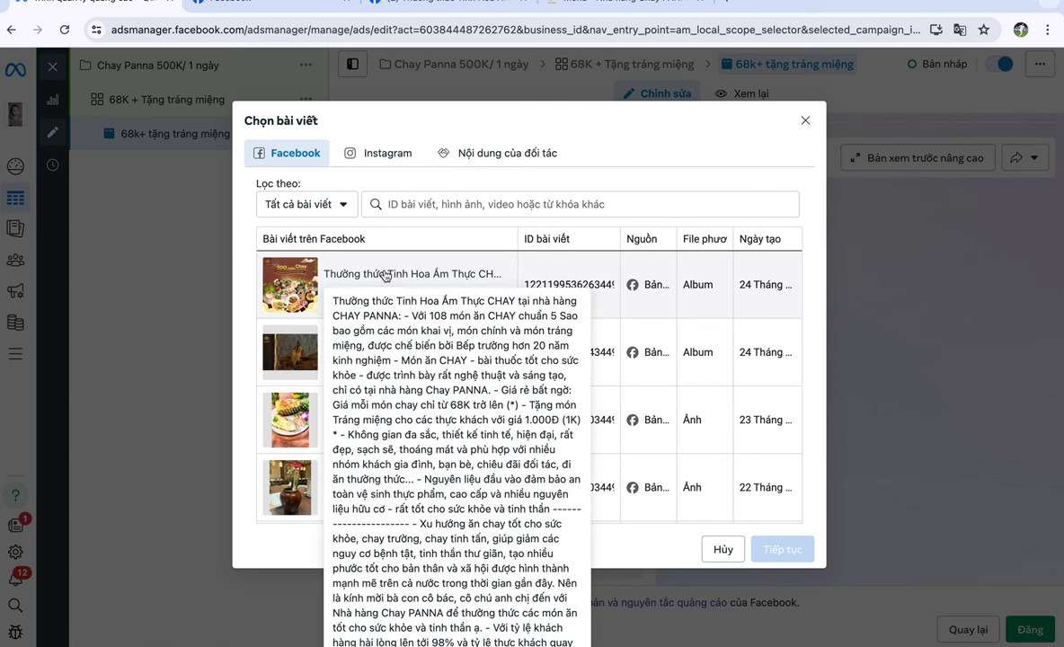
left_click(384, 275)
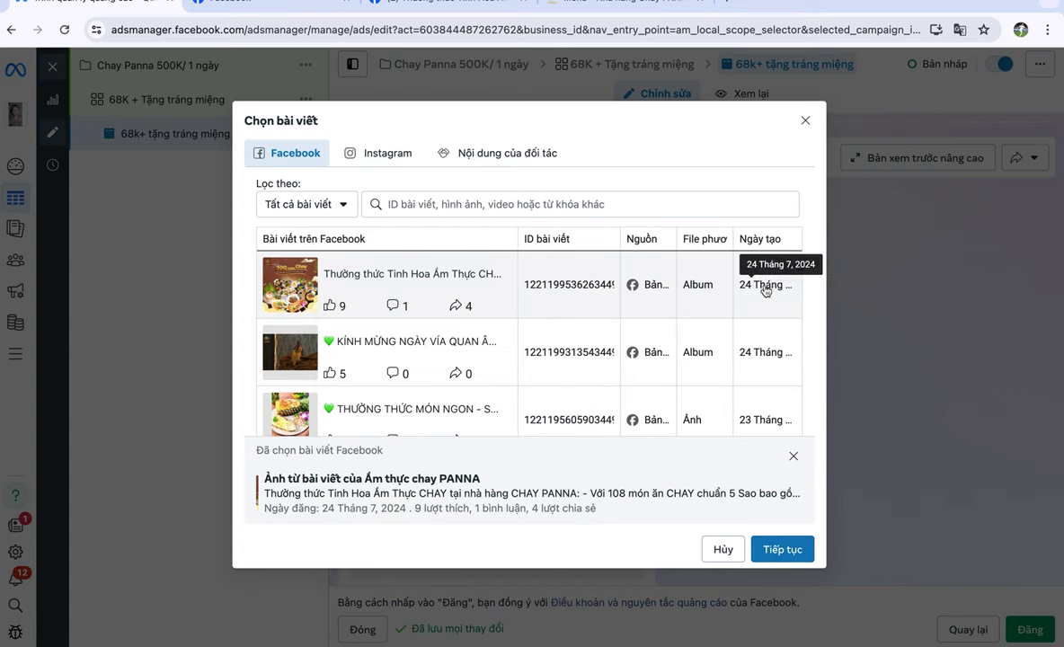
left_click(779, 549)
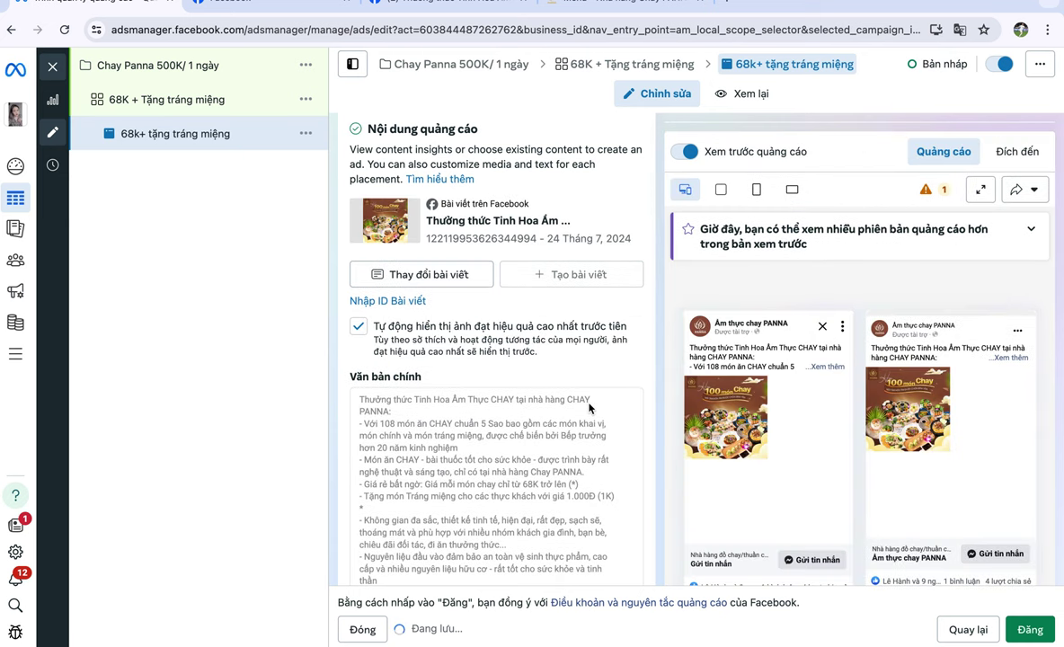
- Review the ad's primary text and choose Gửi tin nhắn as the call-to-action button
scroll(590, 409, "down", 1)
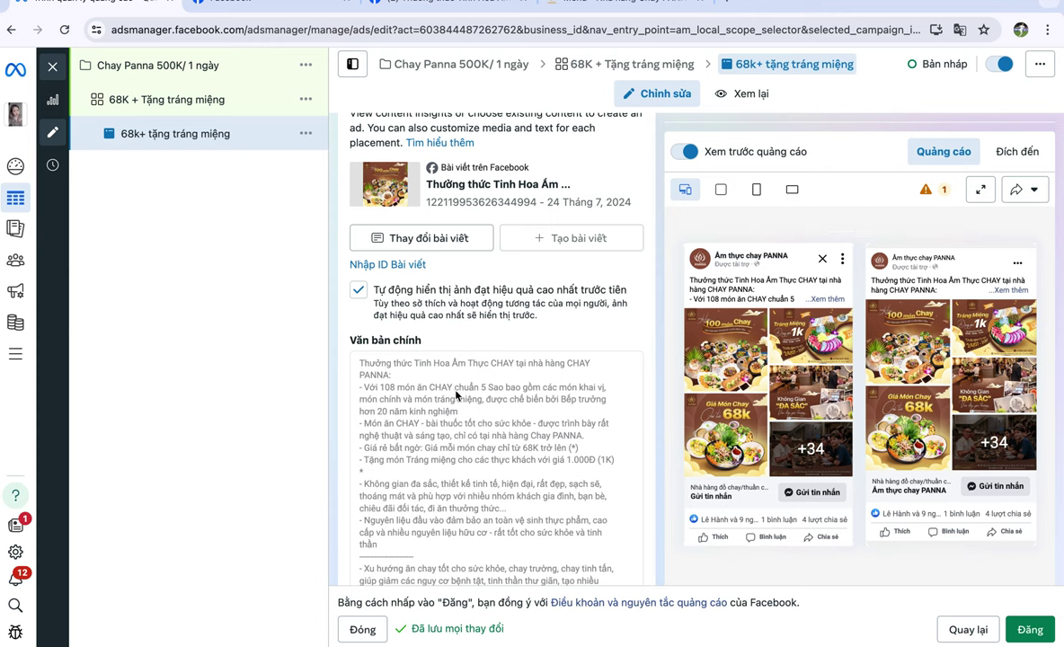
scroll(456, 263, "down", 3)
scroll(456, 263, "up", 2)
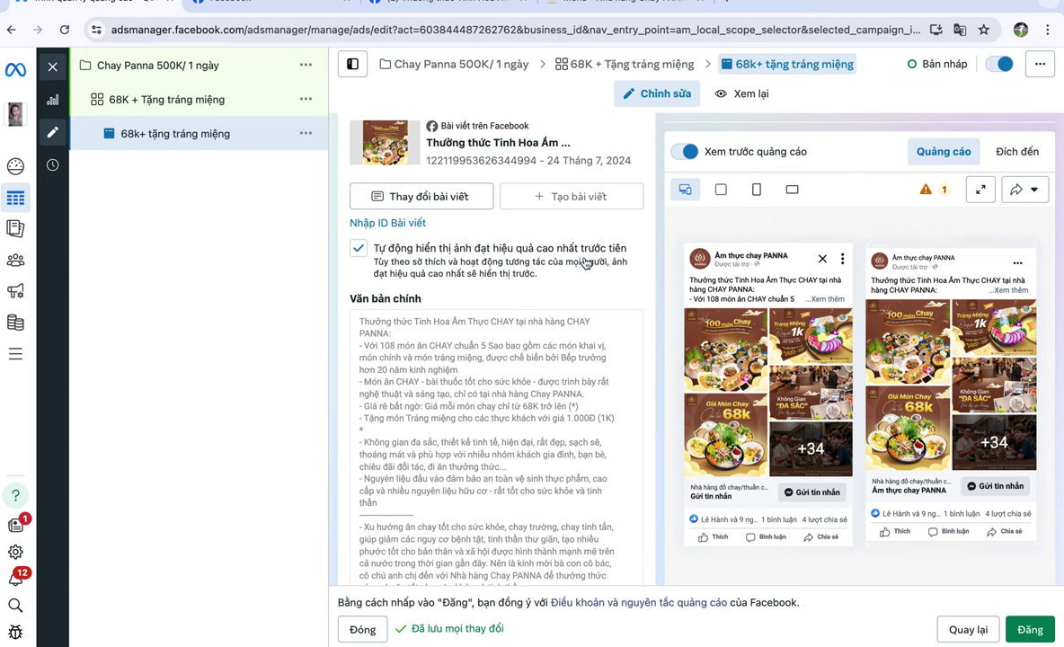
scroll(583, 290, "down", 10)
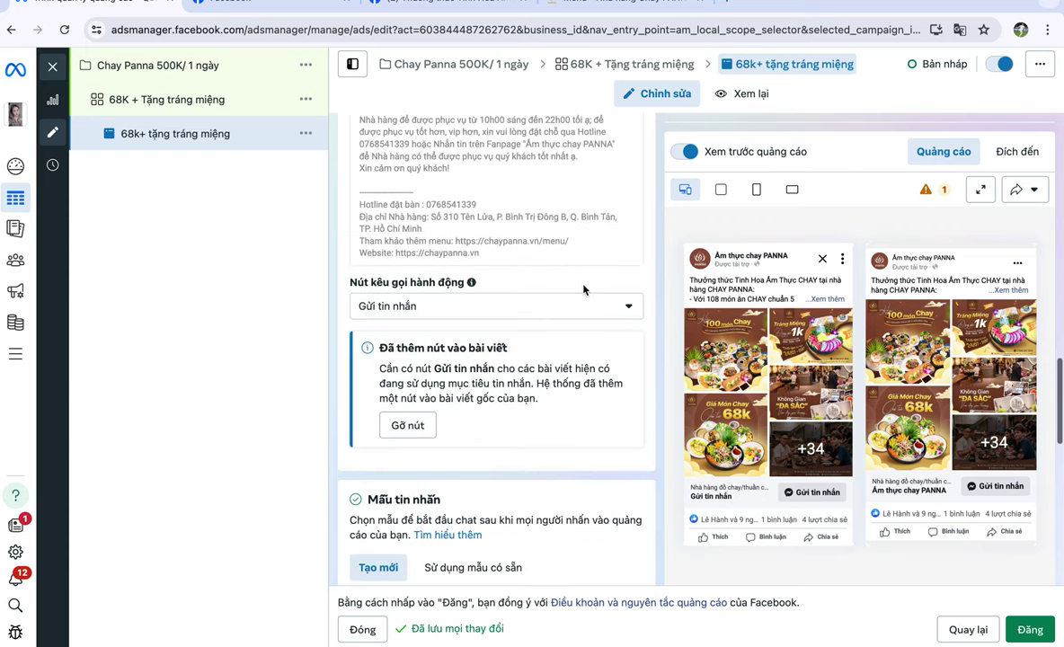
left_click(525, 308)
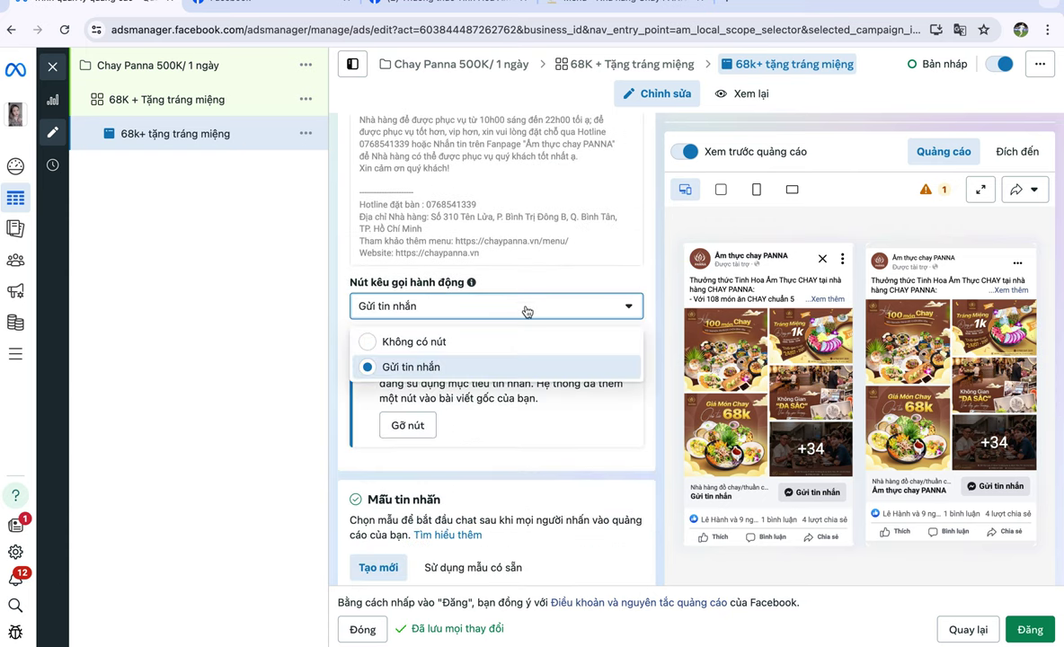
left_click(454, 364)
- Open the Bắt đầu cuộc trò chuyện message template for editing
scroll(563, 373, "down", 2)
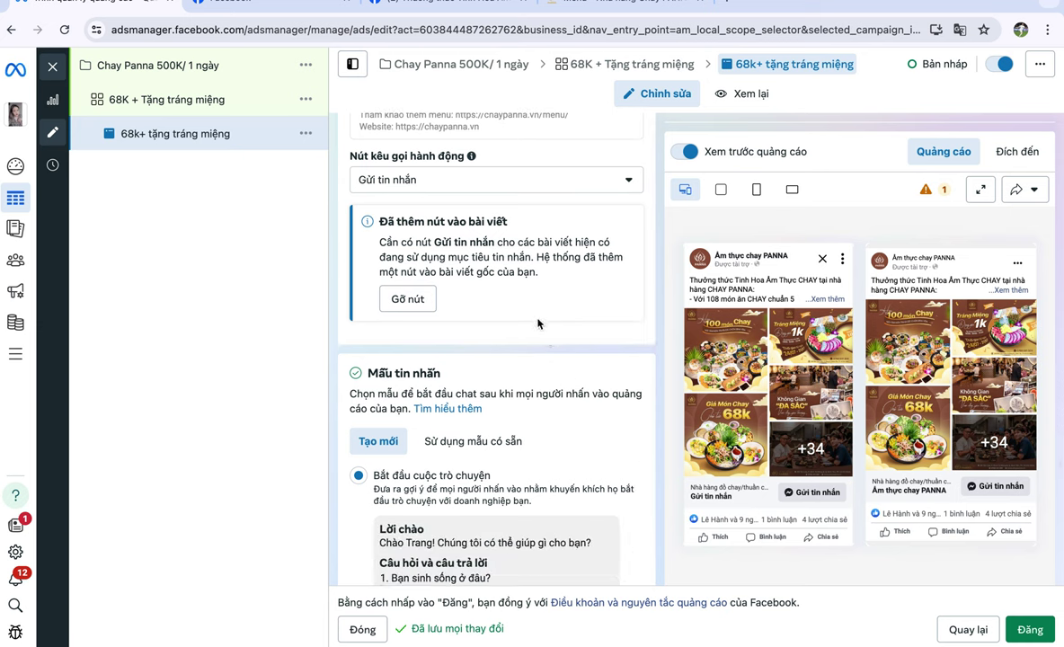
scroll(539, 323, "down", 3)
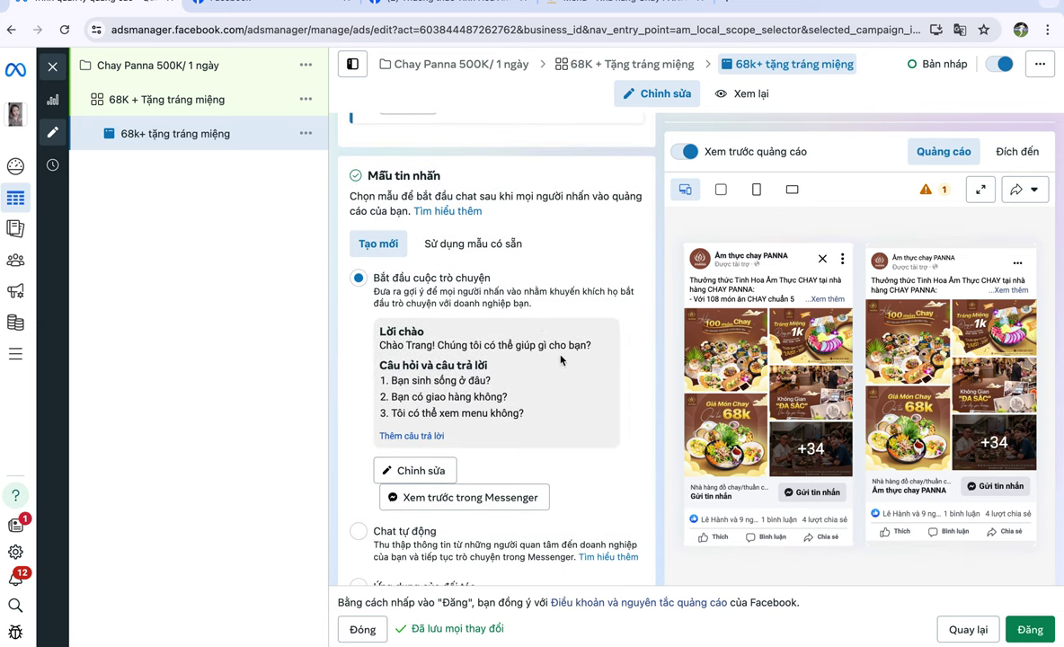
scroll(560, 360, "down", 1)
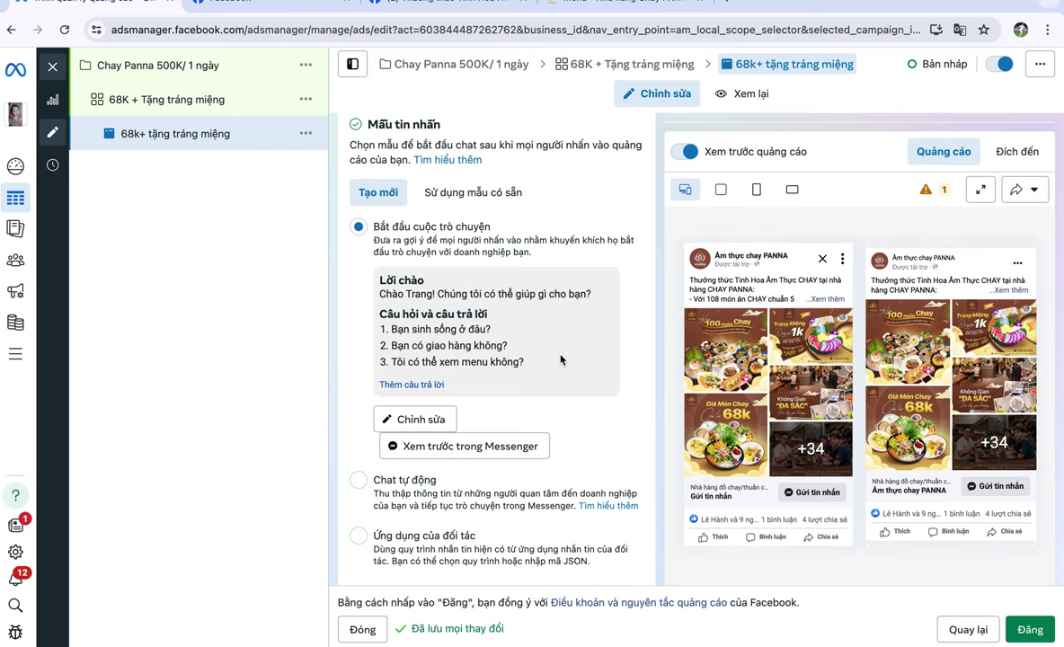
left_click(423, 421)
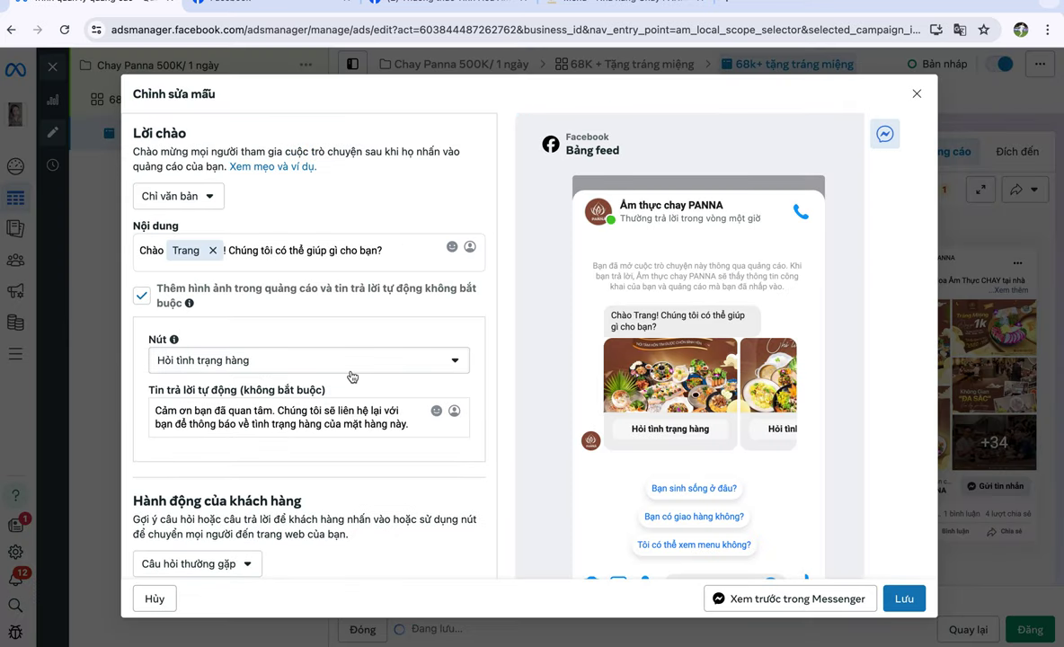
- Look over the greeting settings and set the button for the ad images to Hỏi chi tiết
scroll(351, 377, "down", 1)
scroll(349, 371, "up", 1)
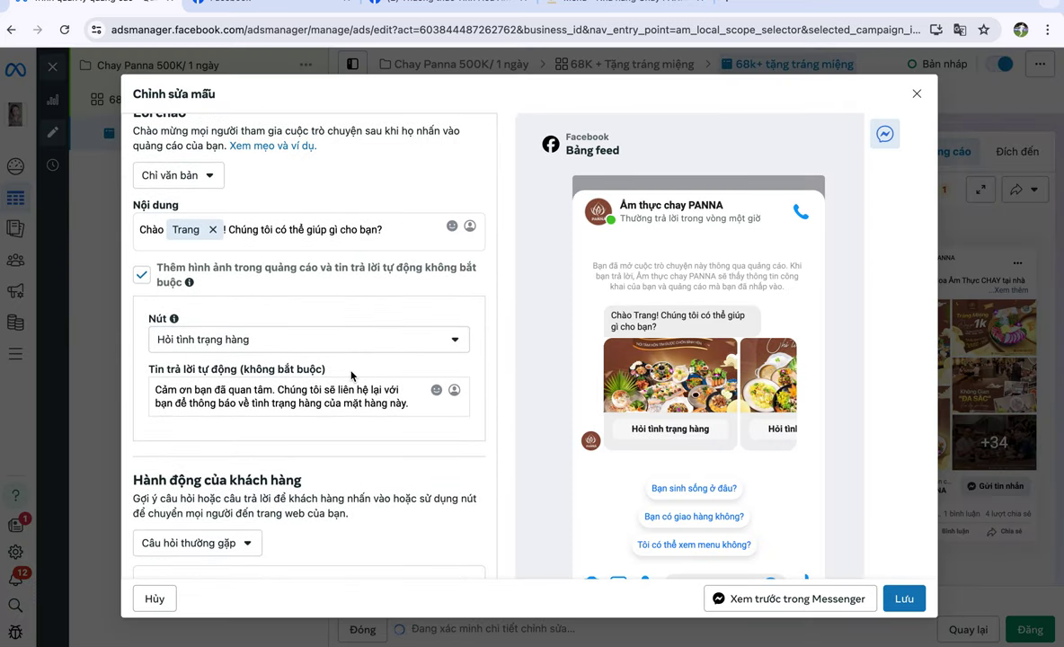
scroll(351, 376, "down", 1)
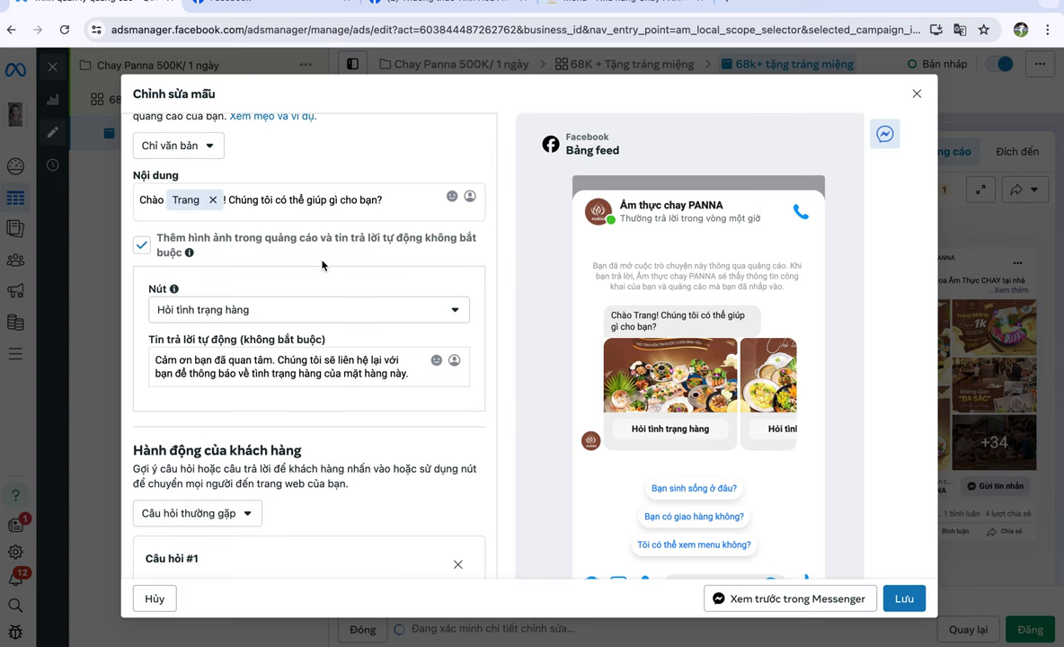
scroll(319, 236, "down", 1)
scroll(319, 236, "up", 2)
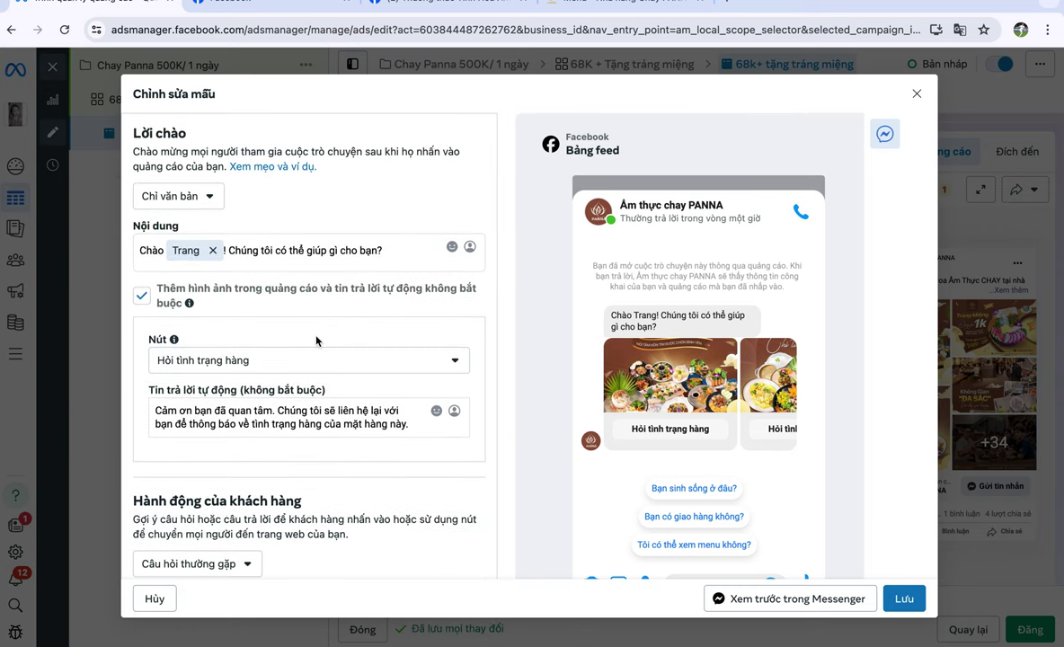
left_click(274, 362)
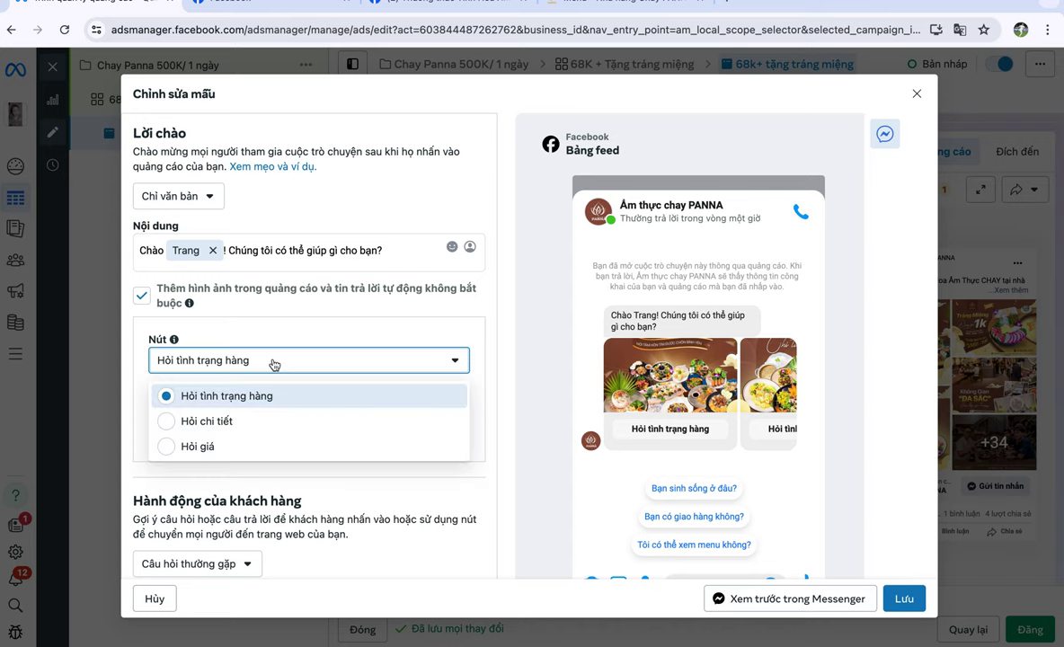
left_click(282, 419)
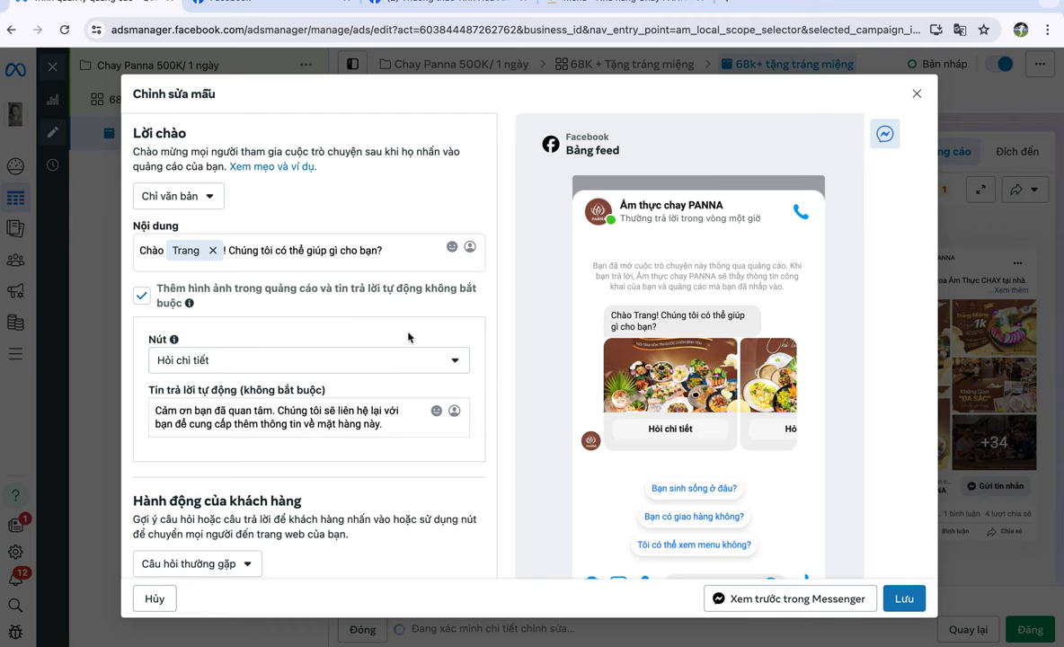
- Replace the first customer question in the message template with "Tôi muốn đặt bàn tại nhà hàng Chay PANNA"
scroll(414, 341, "down", 5)
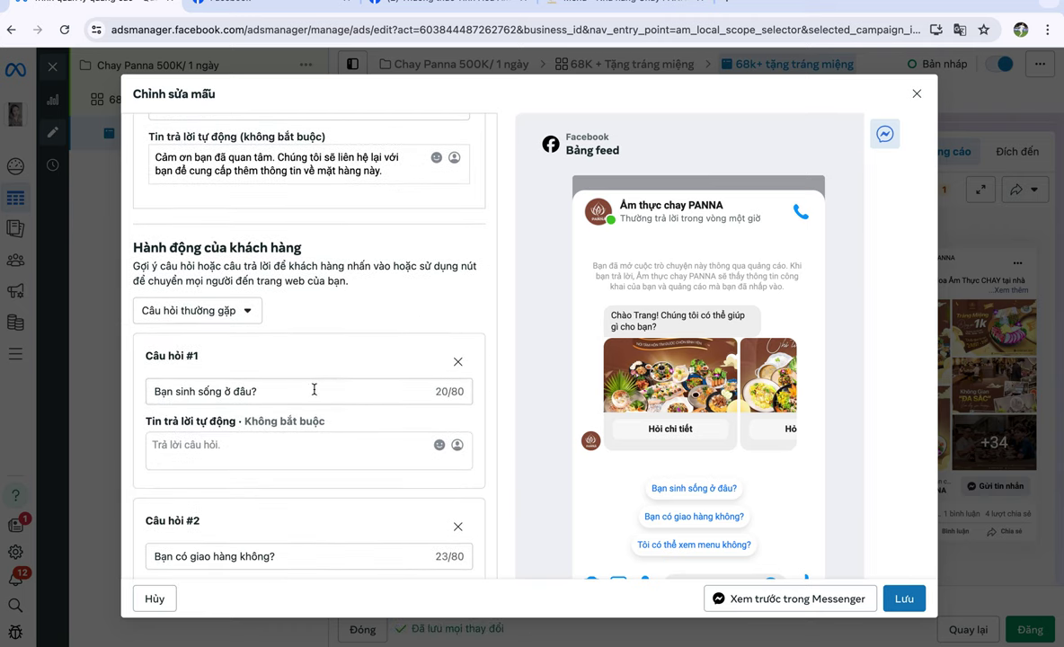
left_click_drag(293, 396, 123, 392)
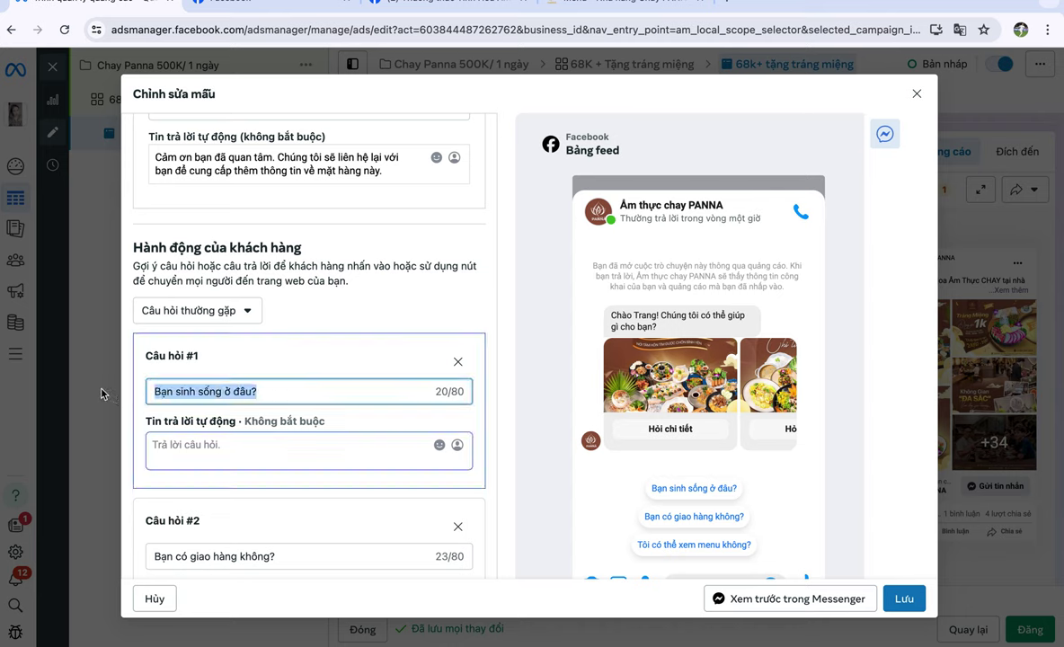
type("Tôi muốn")
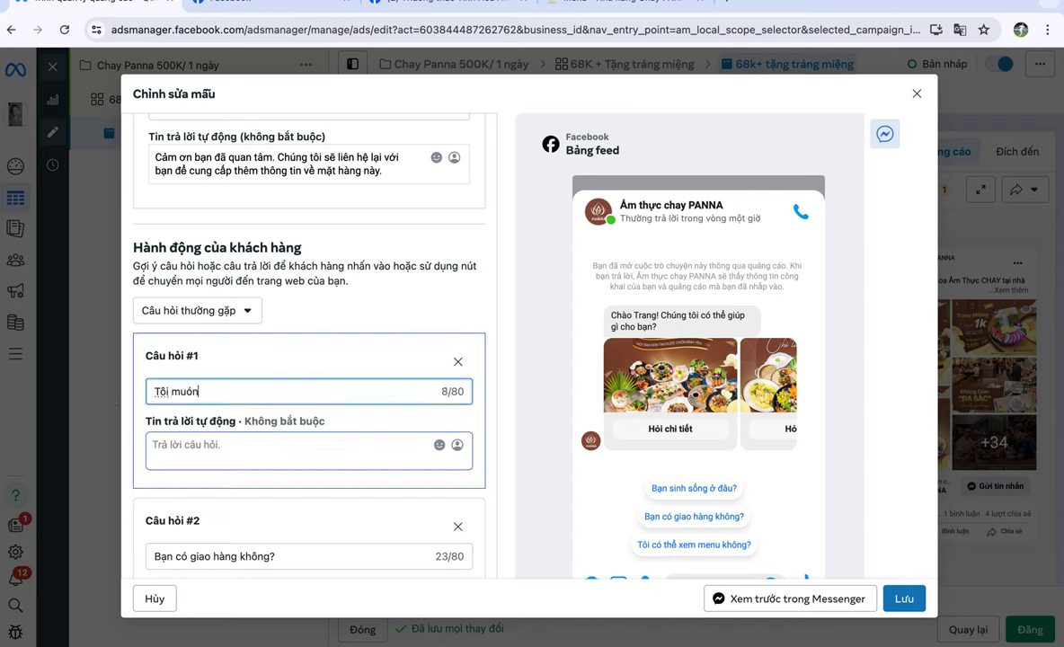
type(" đặt bàn tại nhà hàng")
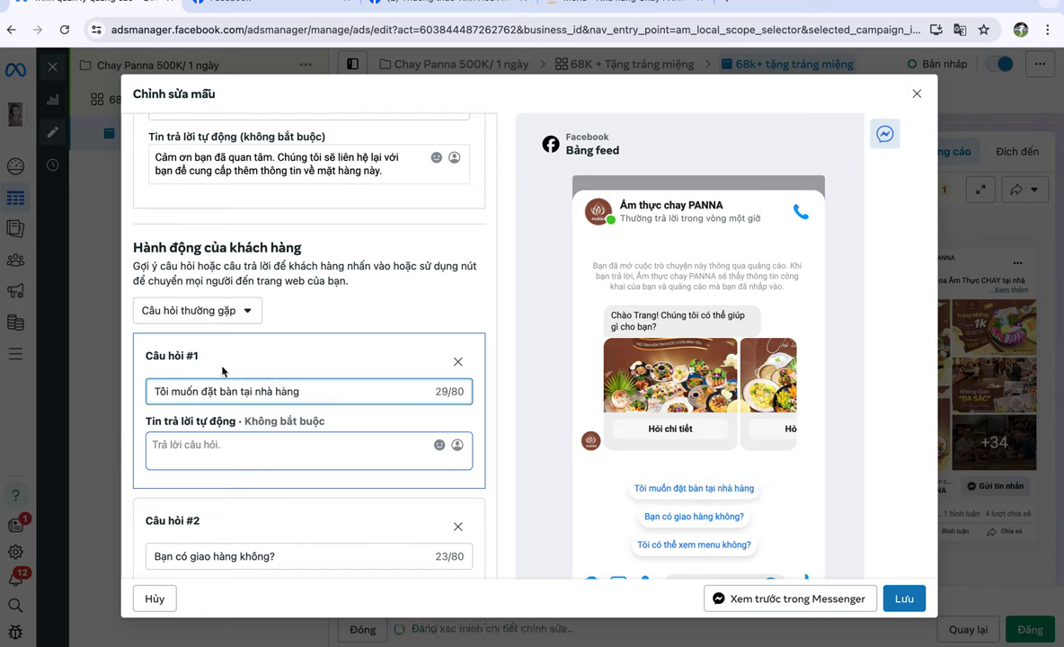
type("Chay Pa")
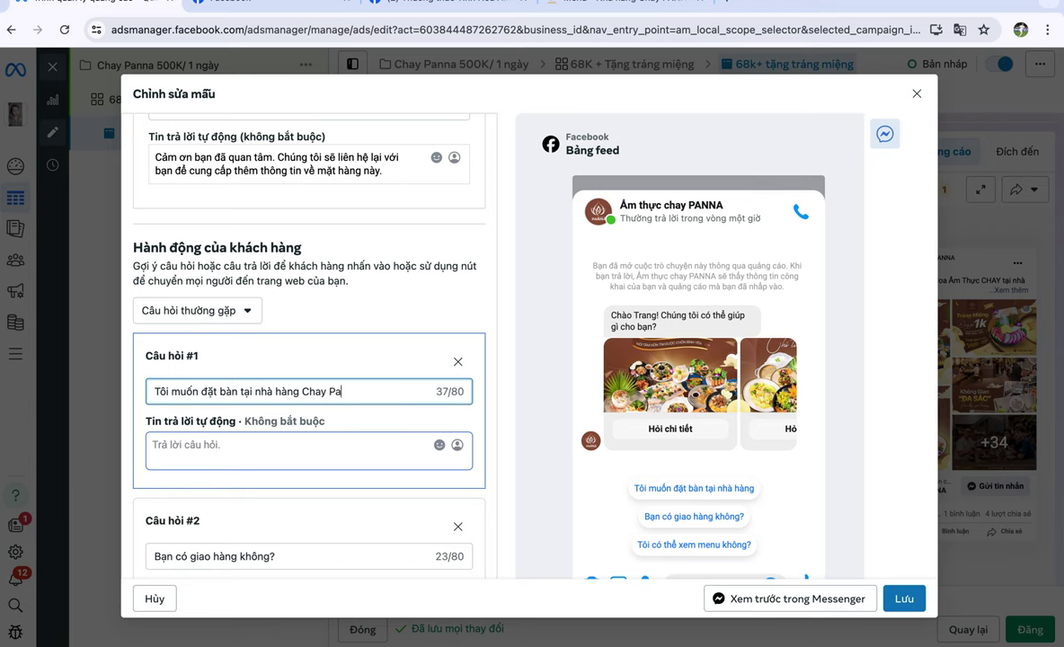
key("BackSpace")
type("ANNA")
- Replace the second customer question with "Bạn đi ăn bao nhiêu người ạ?"
scroll(328, 389, "down", 4)
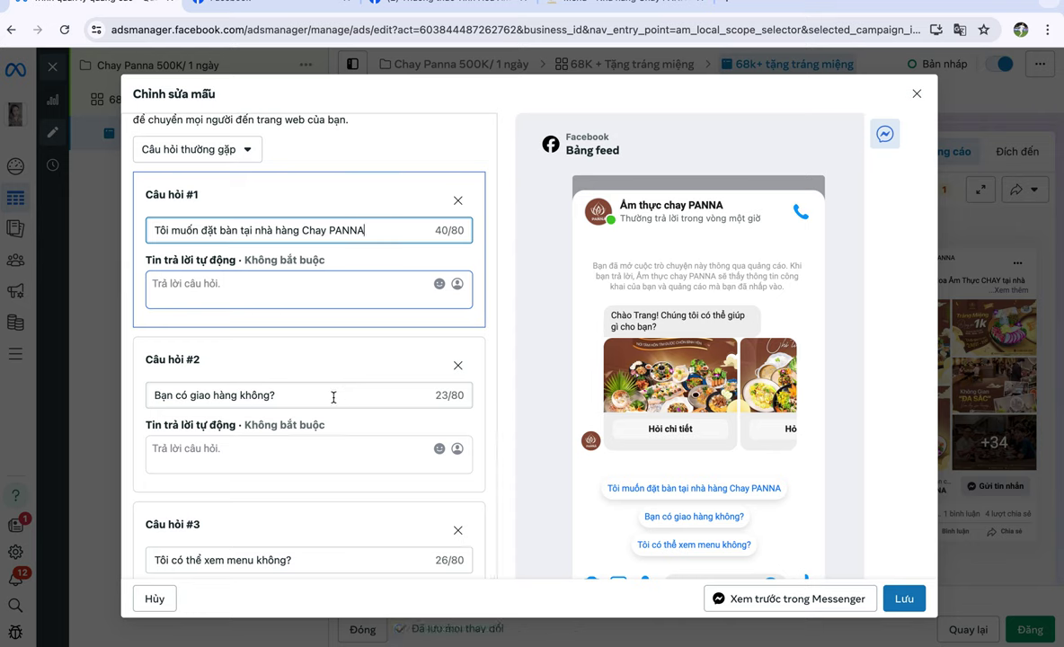
left_click(235, 396)
key("ctrl+a")
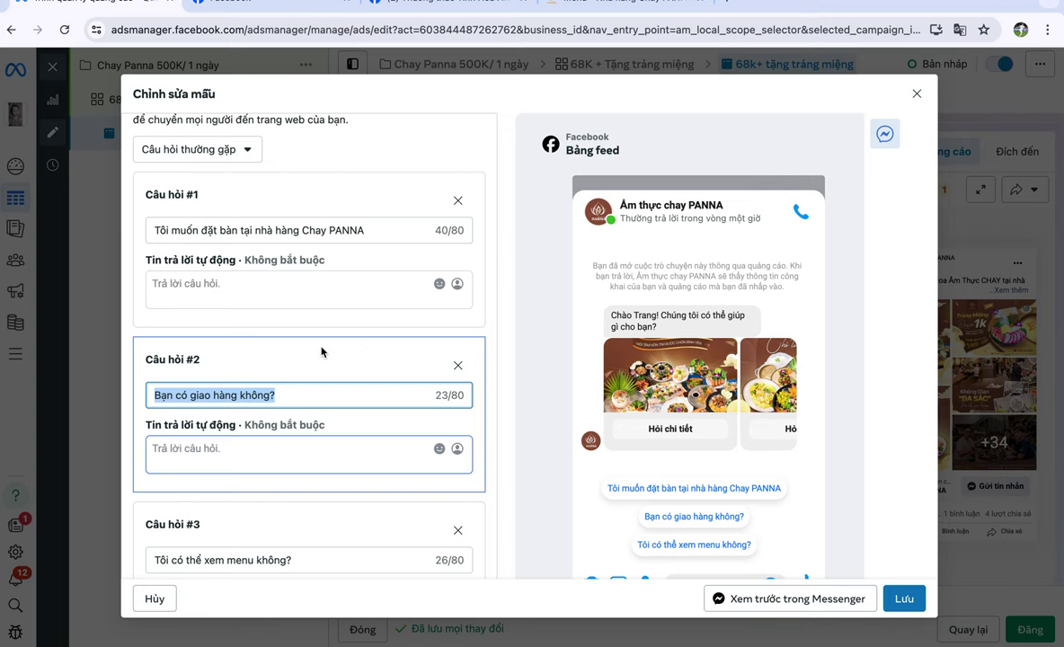
type("Ban đi m")
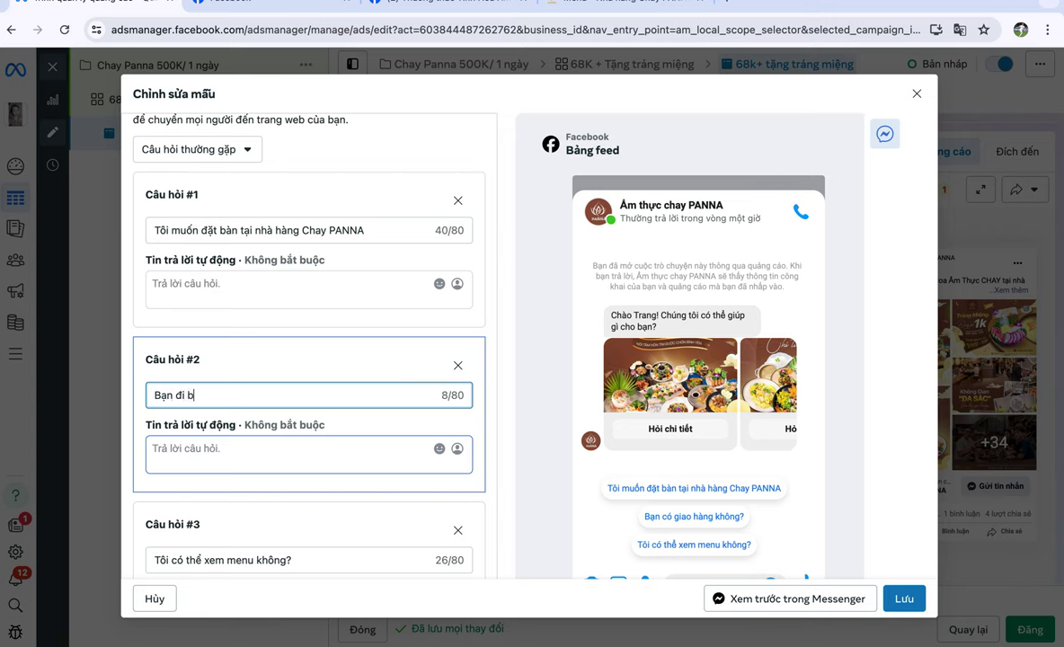
type("ao nhiêu người ")
type("a")
type("j")
left_click(200, 395)
type("ăn ")
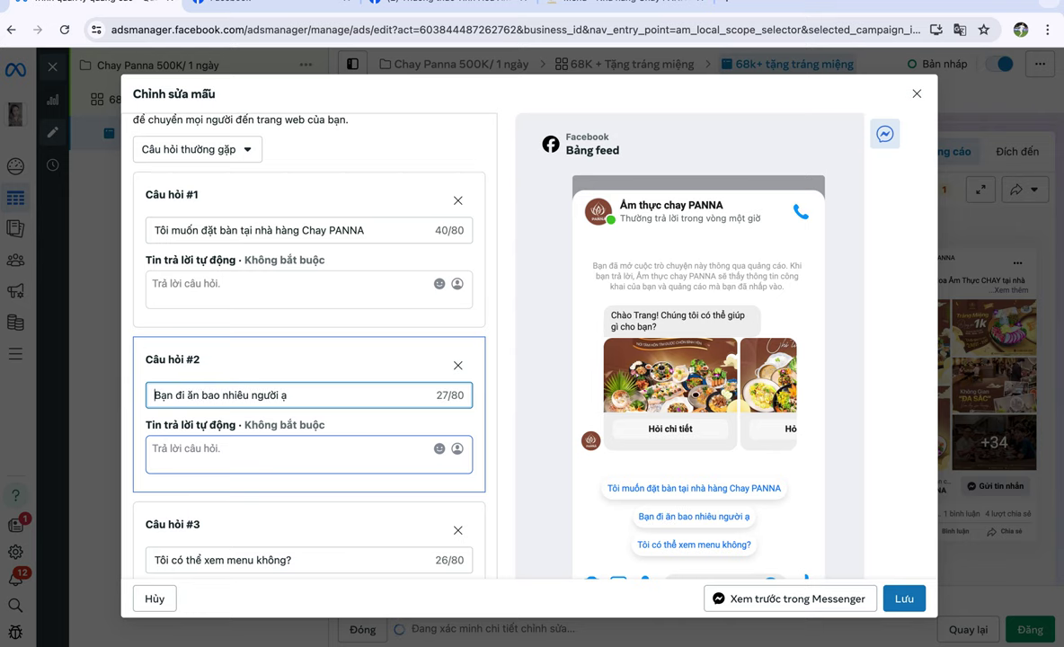
type("?")
- Check the third question and the template name, keep both as they are, and save the message template
scroll(269, 406, "down", 3)
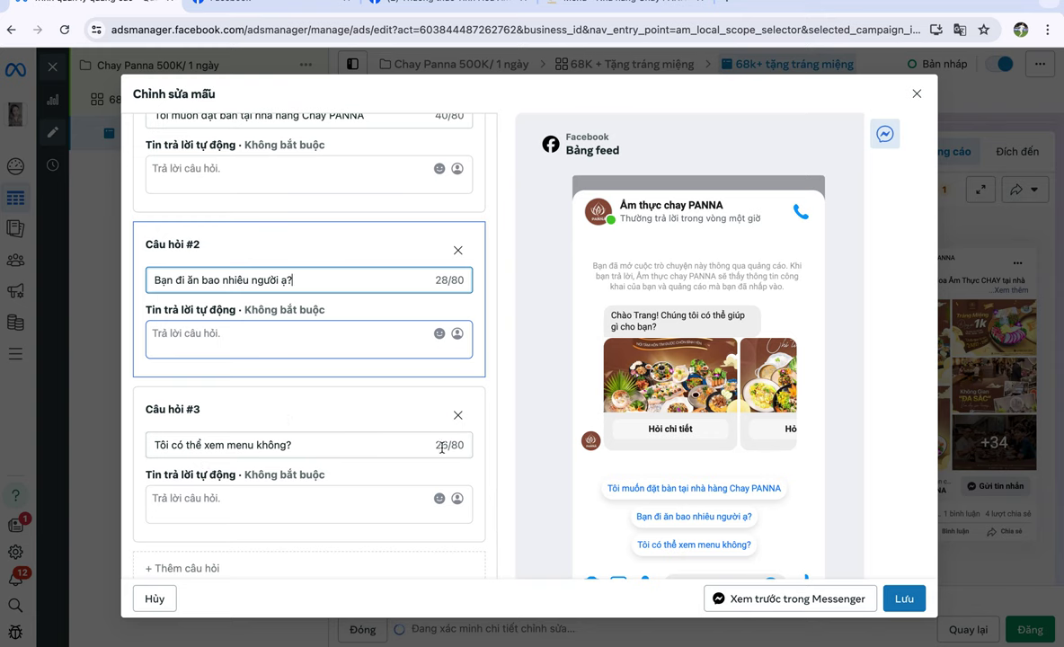
scroll(458, 462, "down", 3)
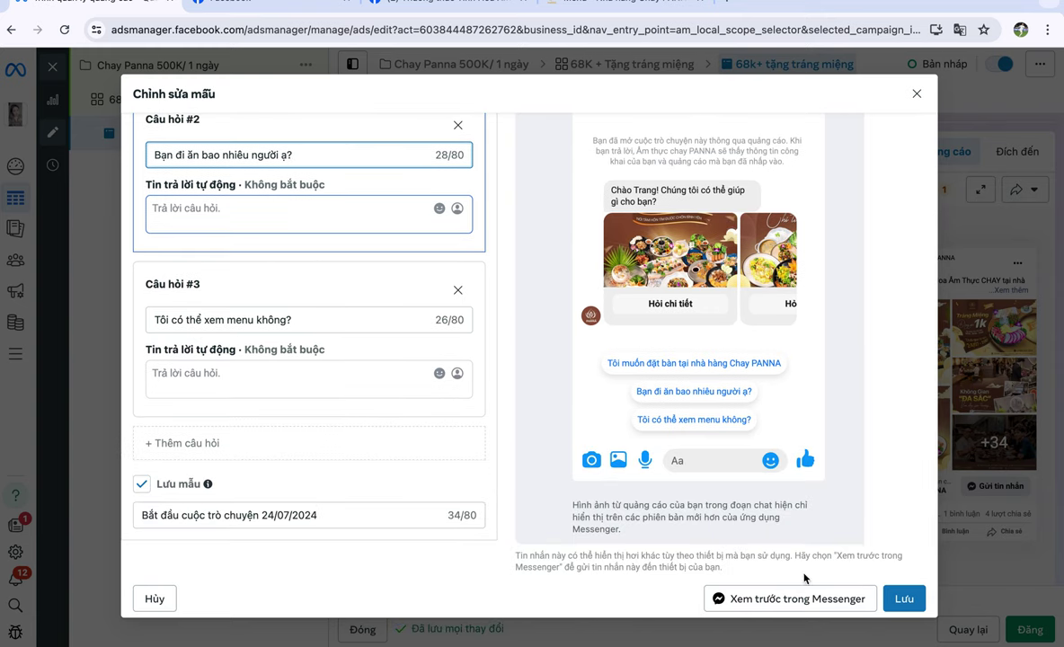
left_click(902, 598)
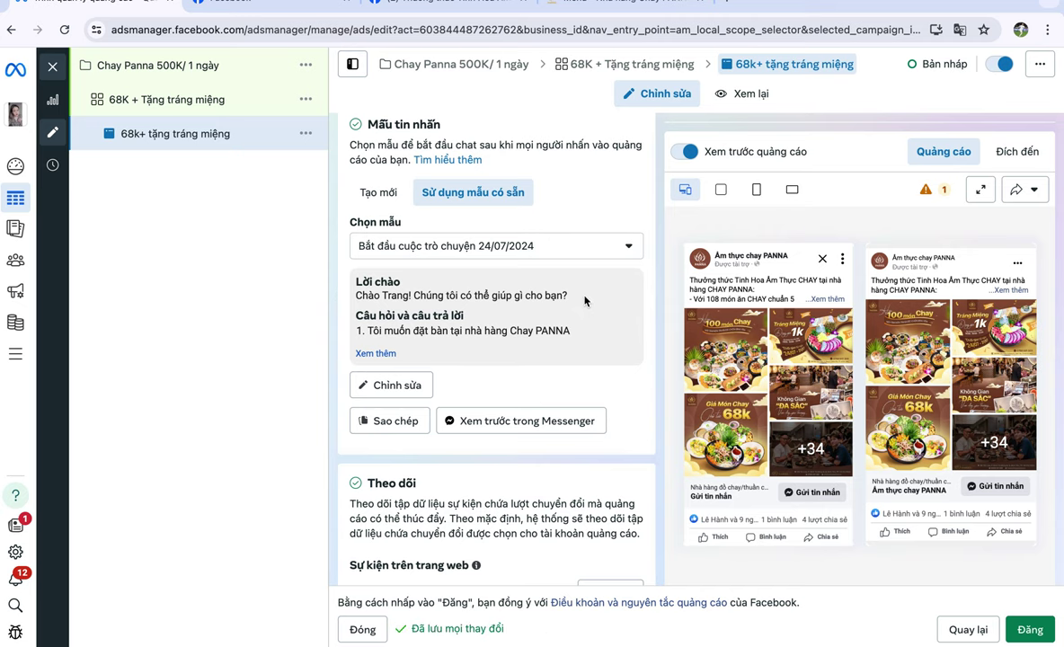
- Review the ad's message template, tracking, identity and setup sections, along with its previews across the placements
scroll(584, 300, "down", 5)
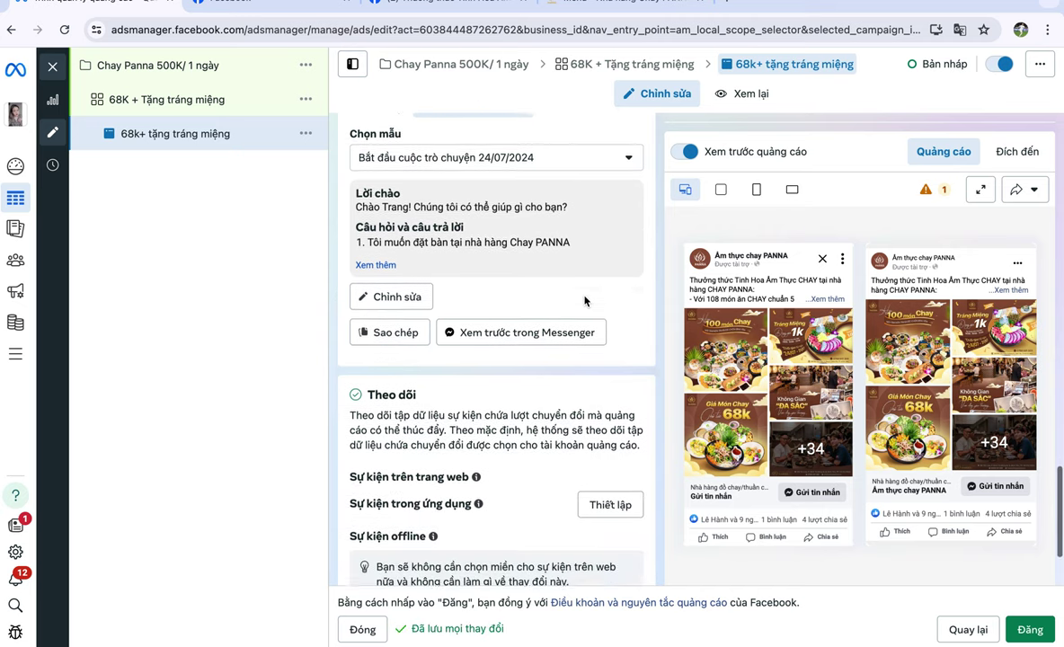
scroll(584, 300, "down", 1)
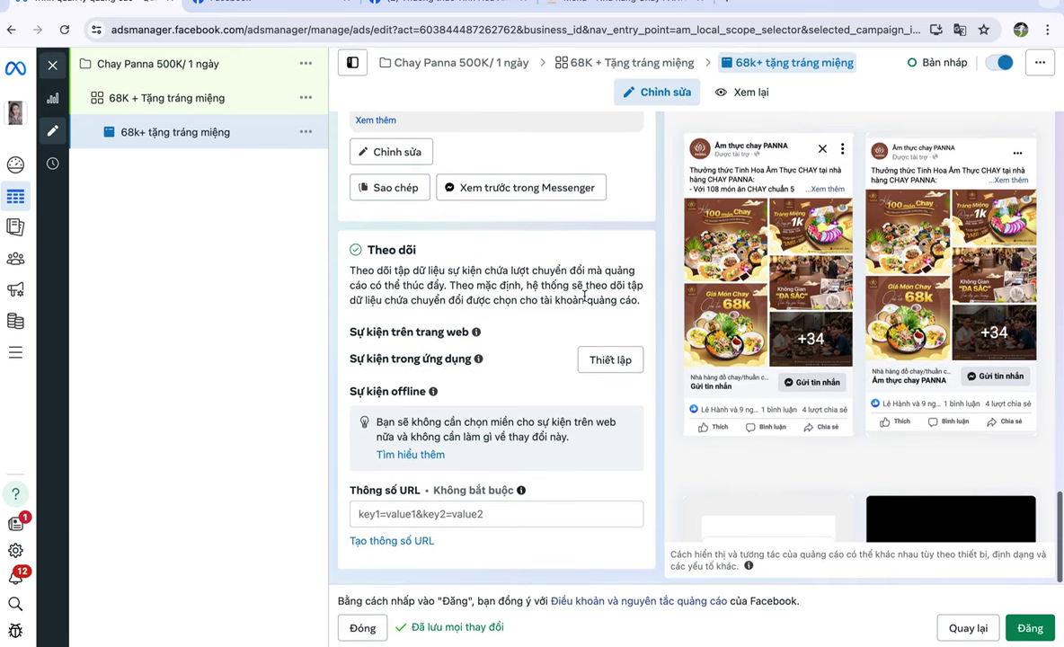
scroll(584, 297, "up", 4)
scroll(584, 296, "up", 10)
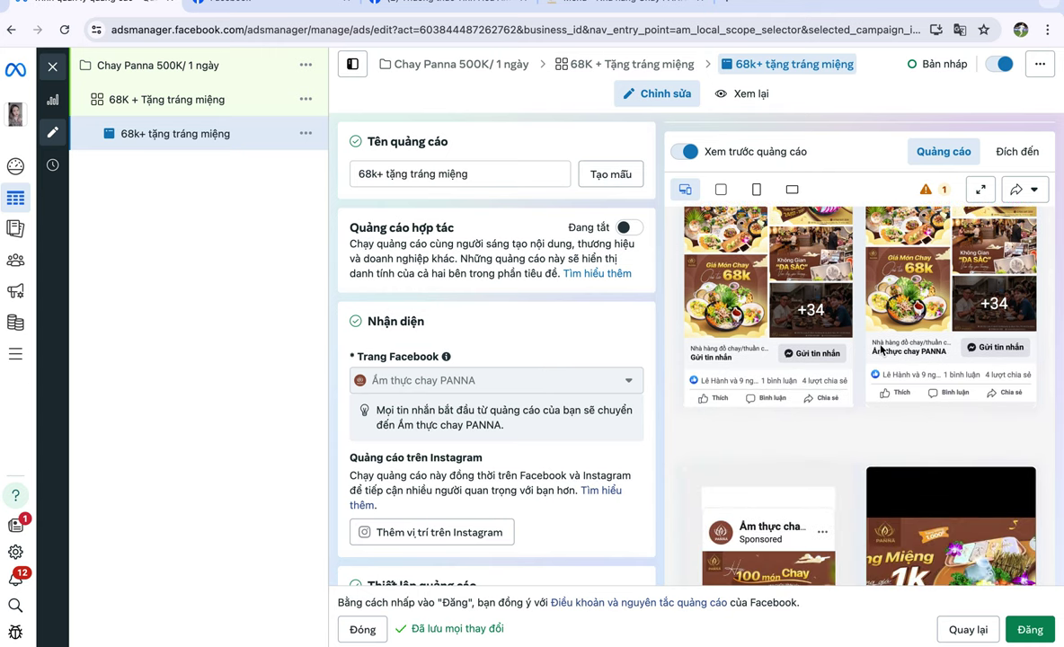
scroll(882, 351, "up", 3)
scroll(881, 350, "down", 5)
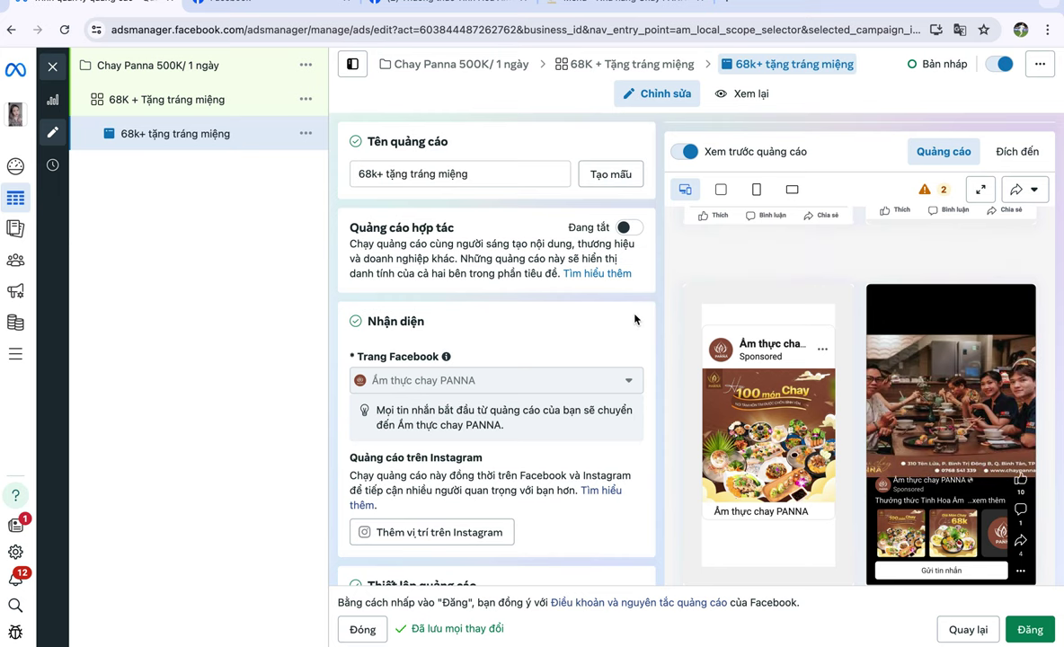
scroll(653, 352, "down", 5)
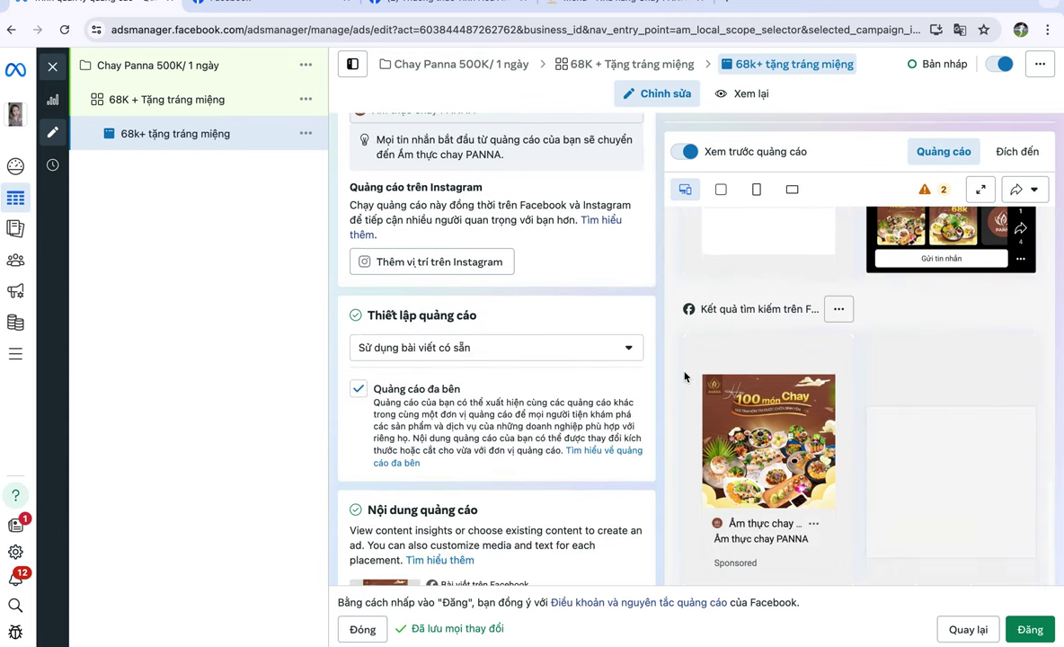
scroll(580, 421, "down", 15)
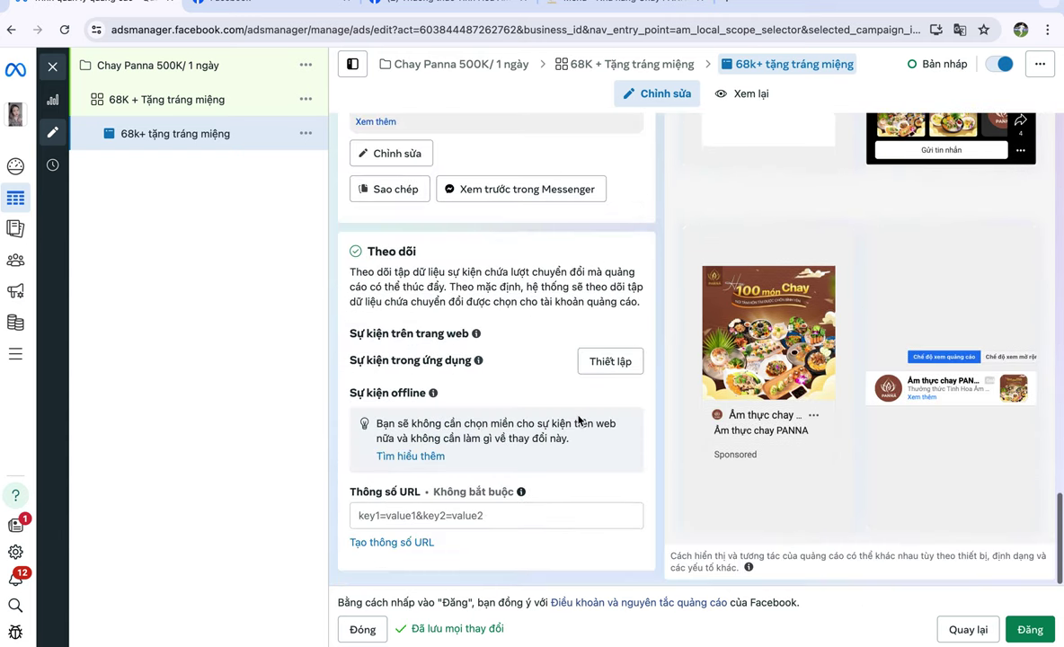
- Switch to the Facebook window, view the profile's cover photo, and return to the Ads Manager window
key("ctrl+Up")
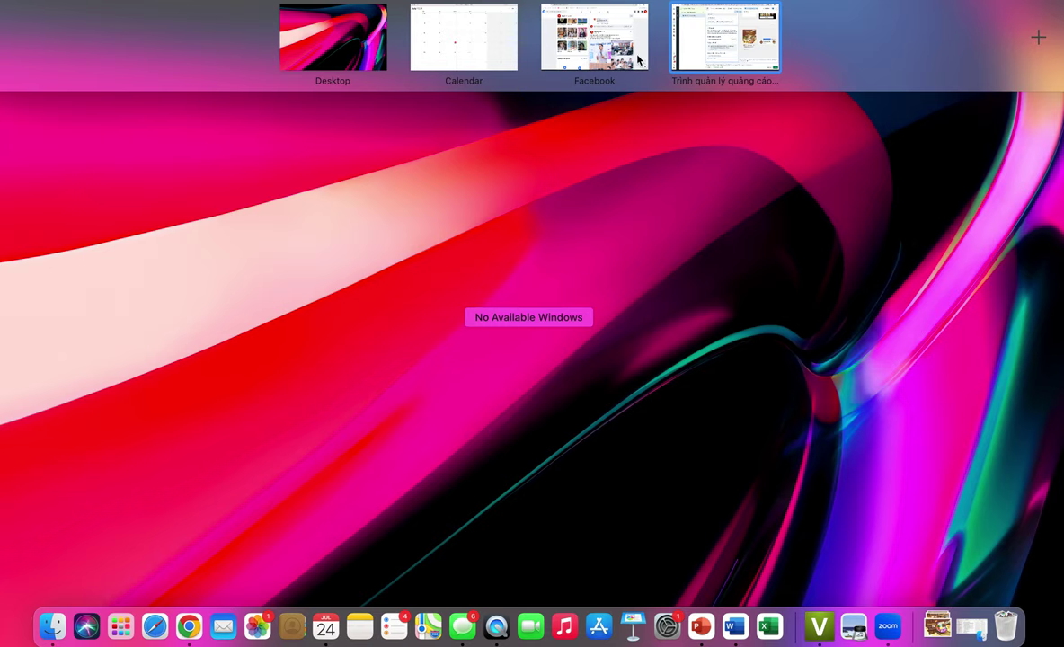
key("ctrl+Right")
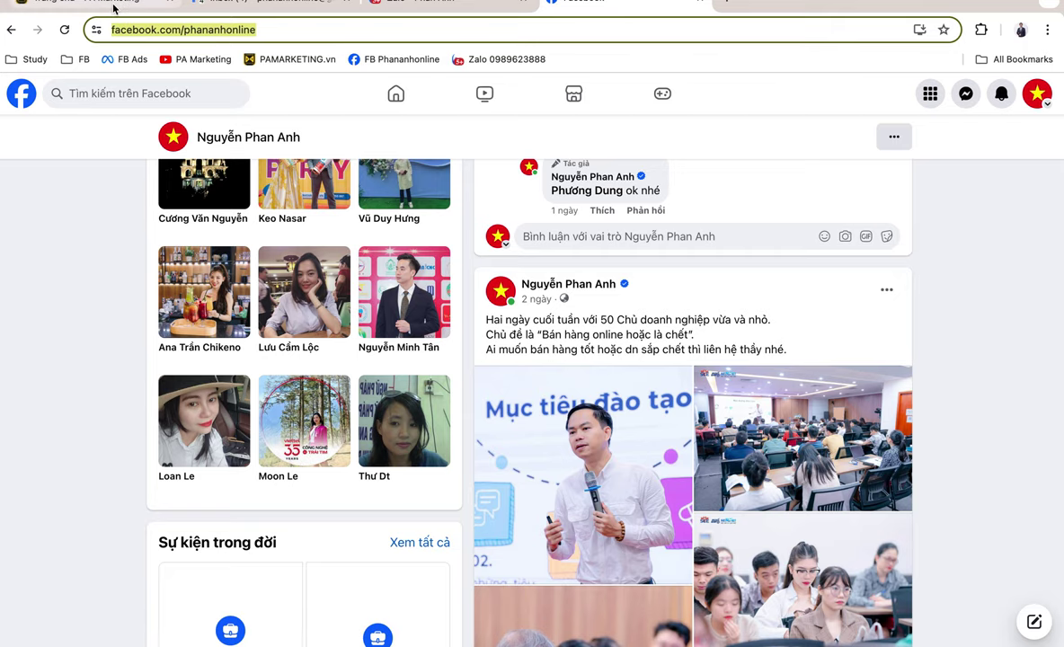
left_click(212, 143)
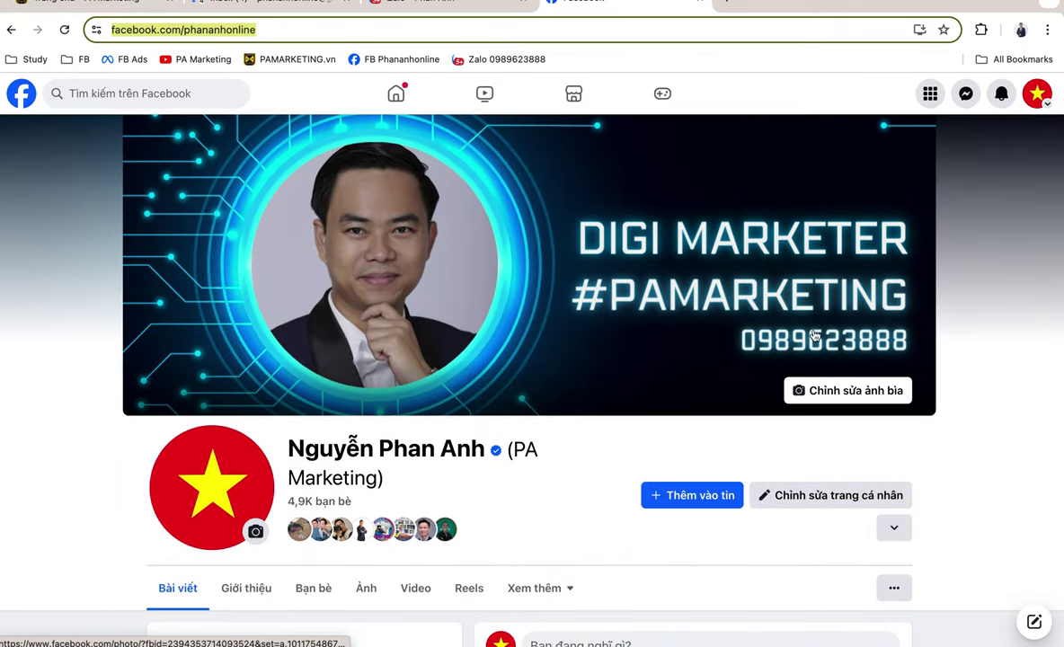
left_click(819, 329)
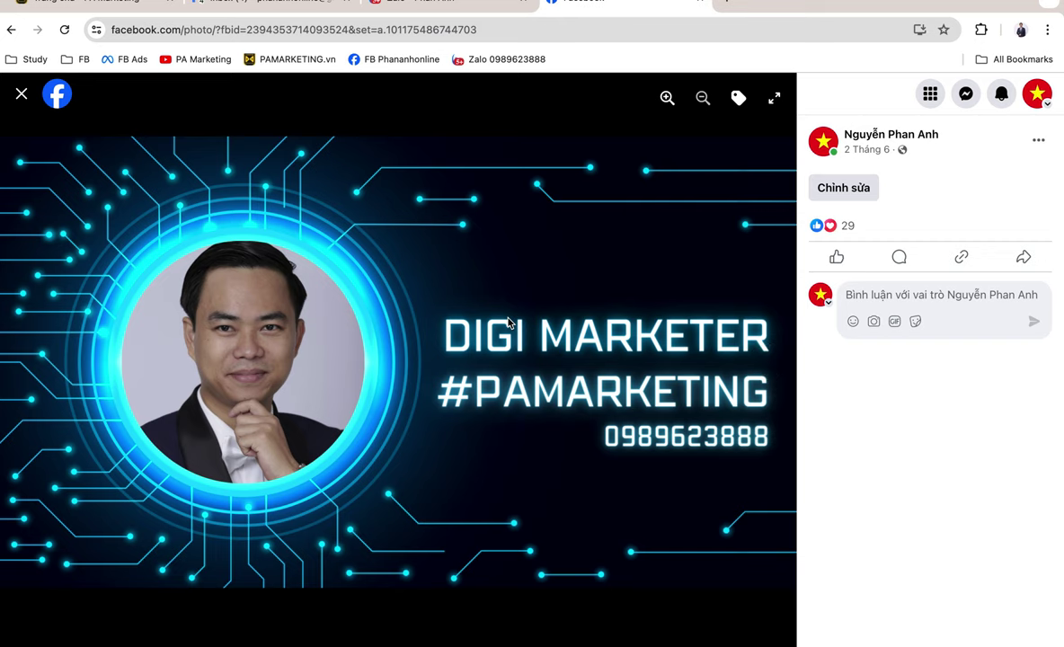
key("ctrl+Up")
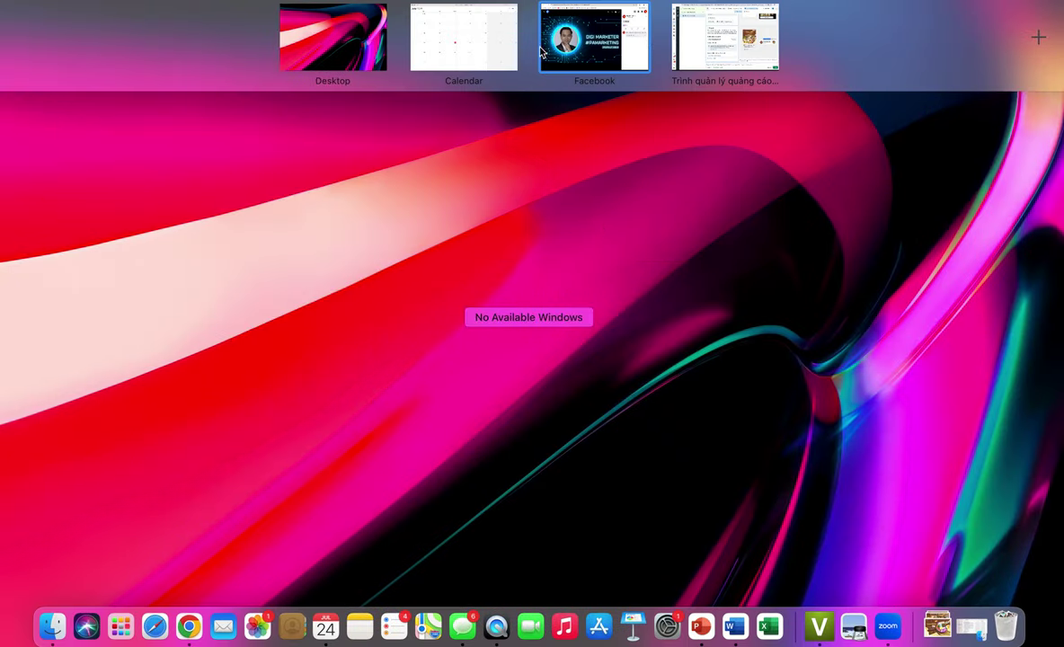
left_click(691, 36)
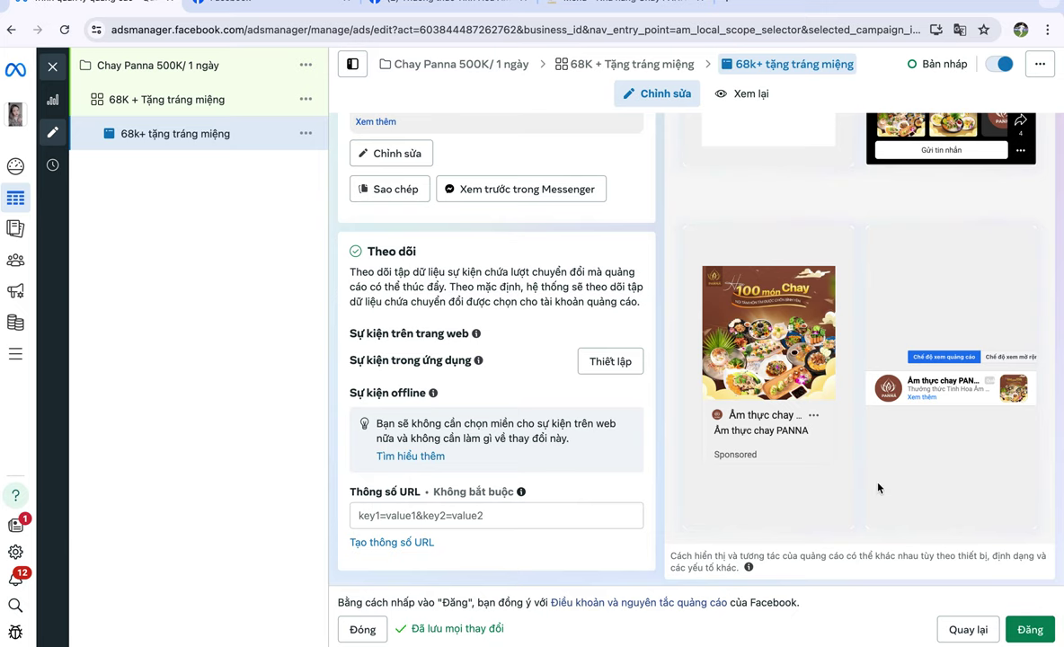
- Publish the campaign with its ad set and ad, skipping the optional tax code, and look over the ad preview
left_click(842, 463)
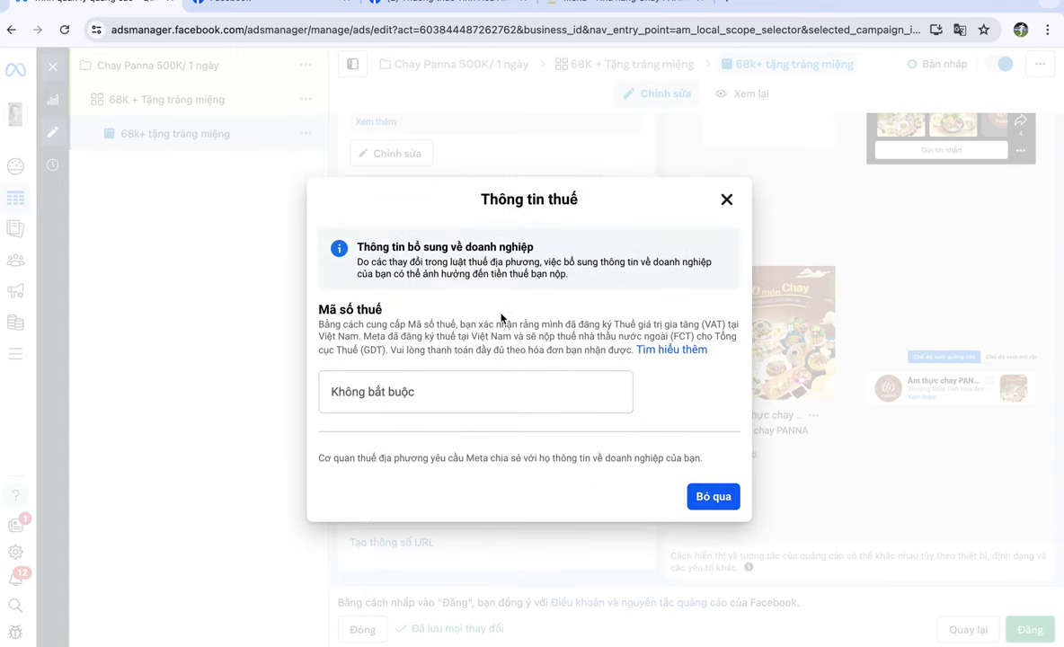
left_click(715, 498)
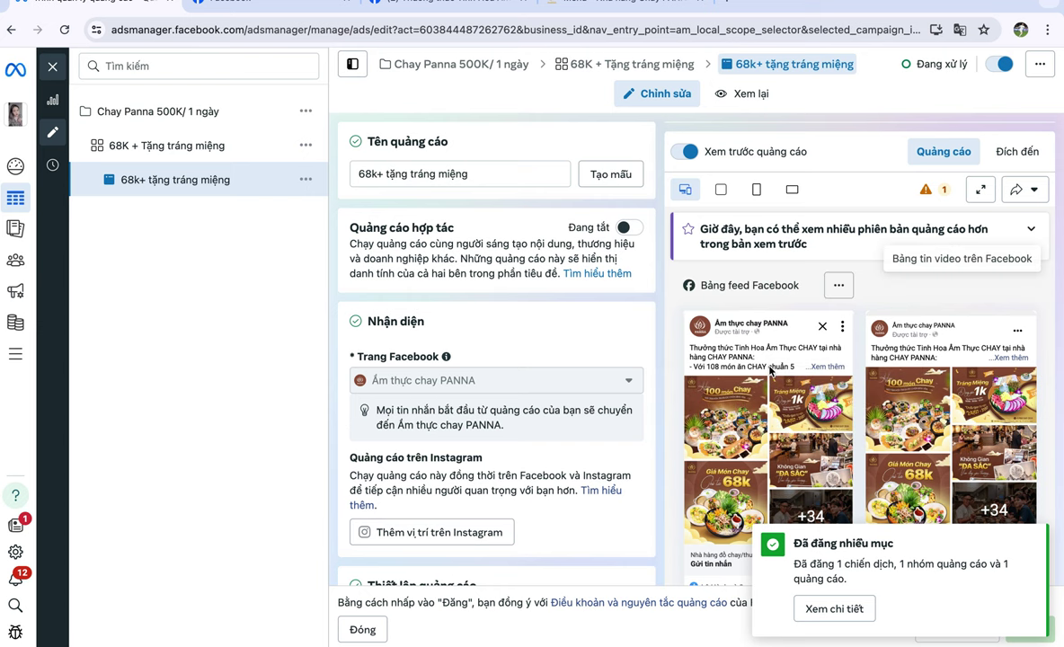
scroll(774, 360, "down", 2)
scroll(774, 360, "up", 2)
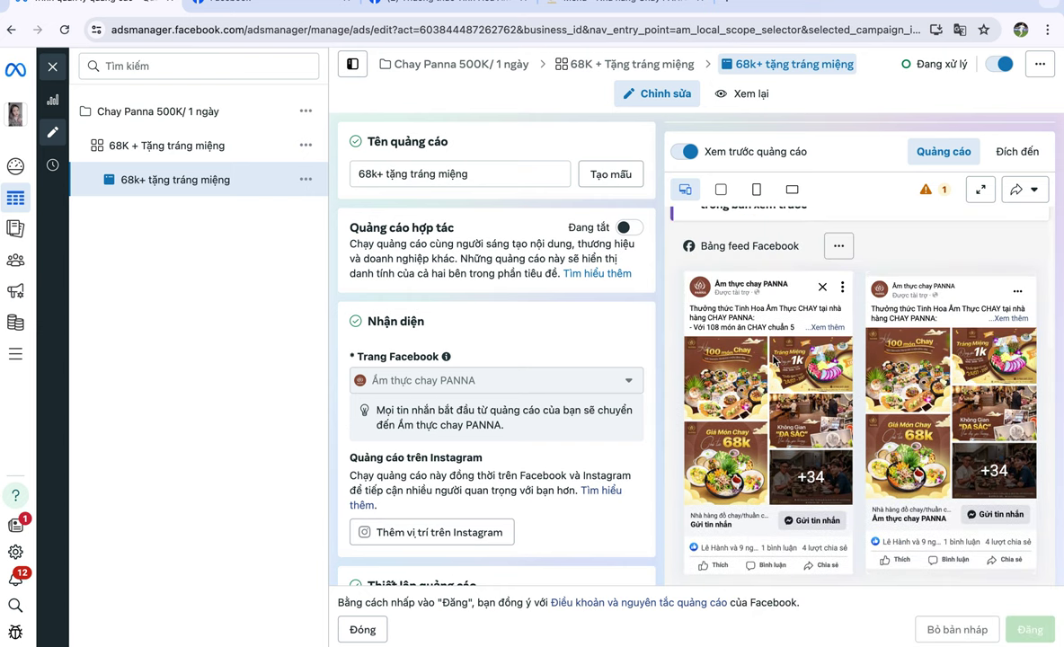